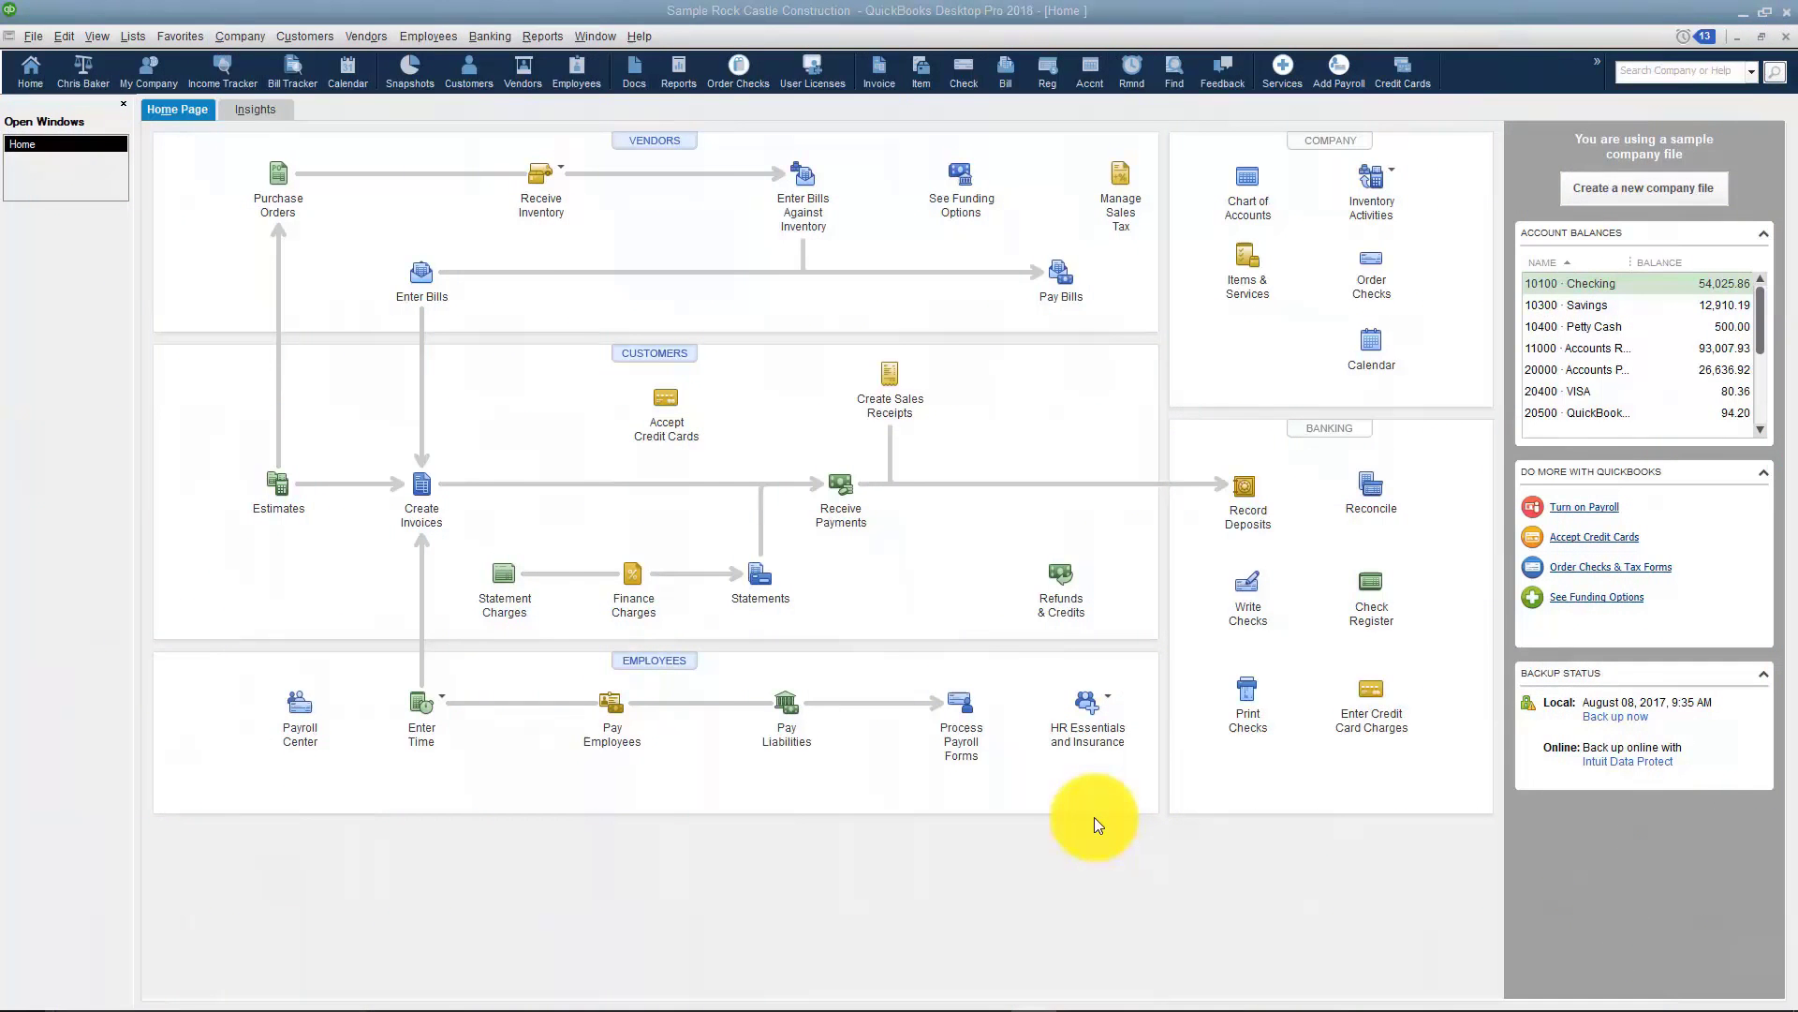
Open the Employee Center from the Home page to see the active employees
{"action": "left_click", "coordinate": [653, 662]}
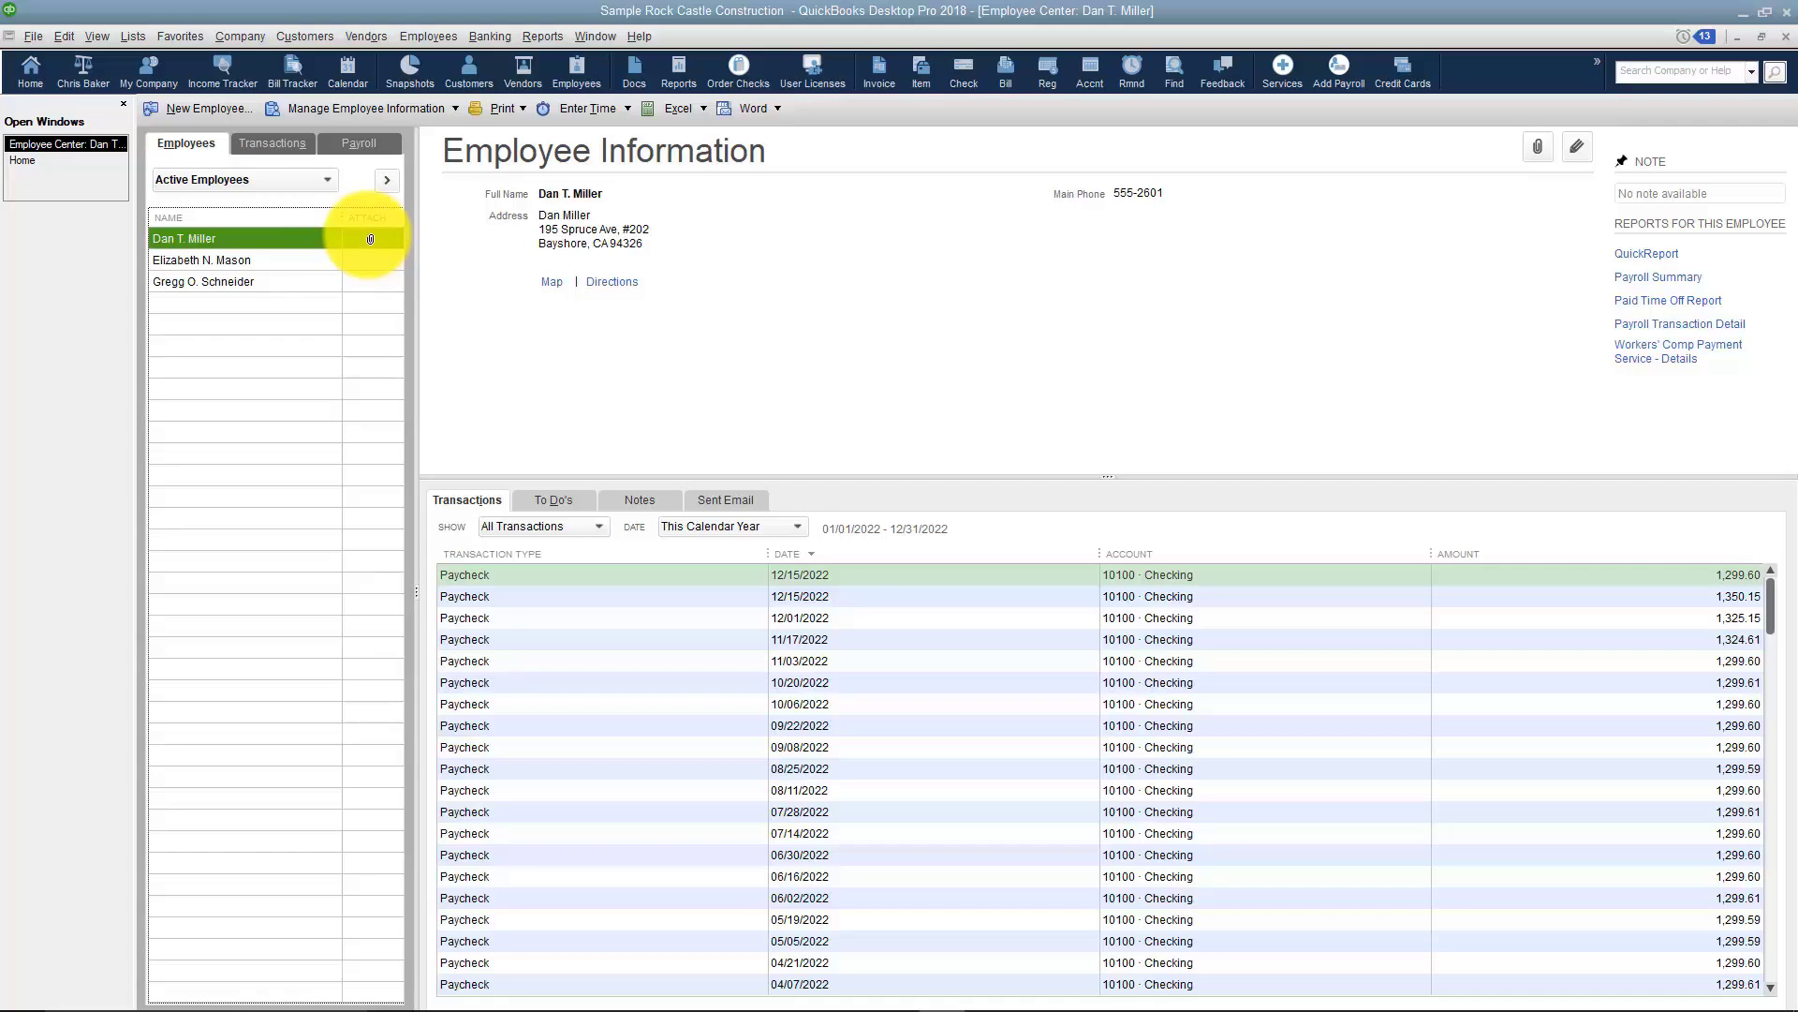
Open the first employee's record for editing and check the name printed on checks
{"action": "double_click", "coordinate": [231, 240]}
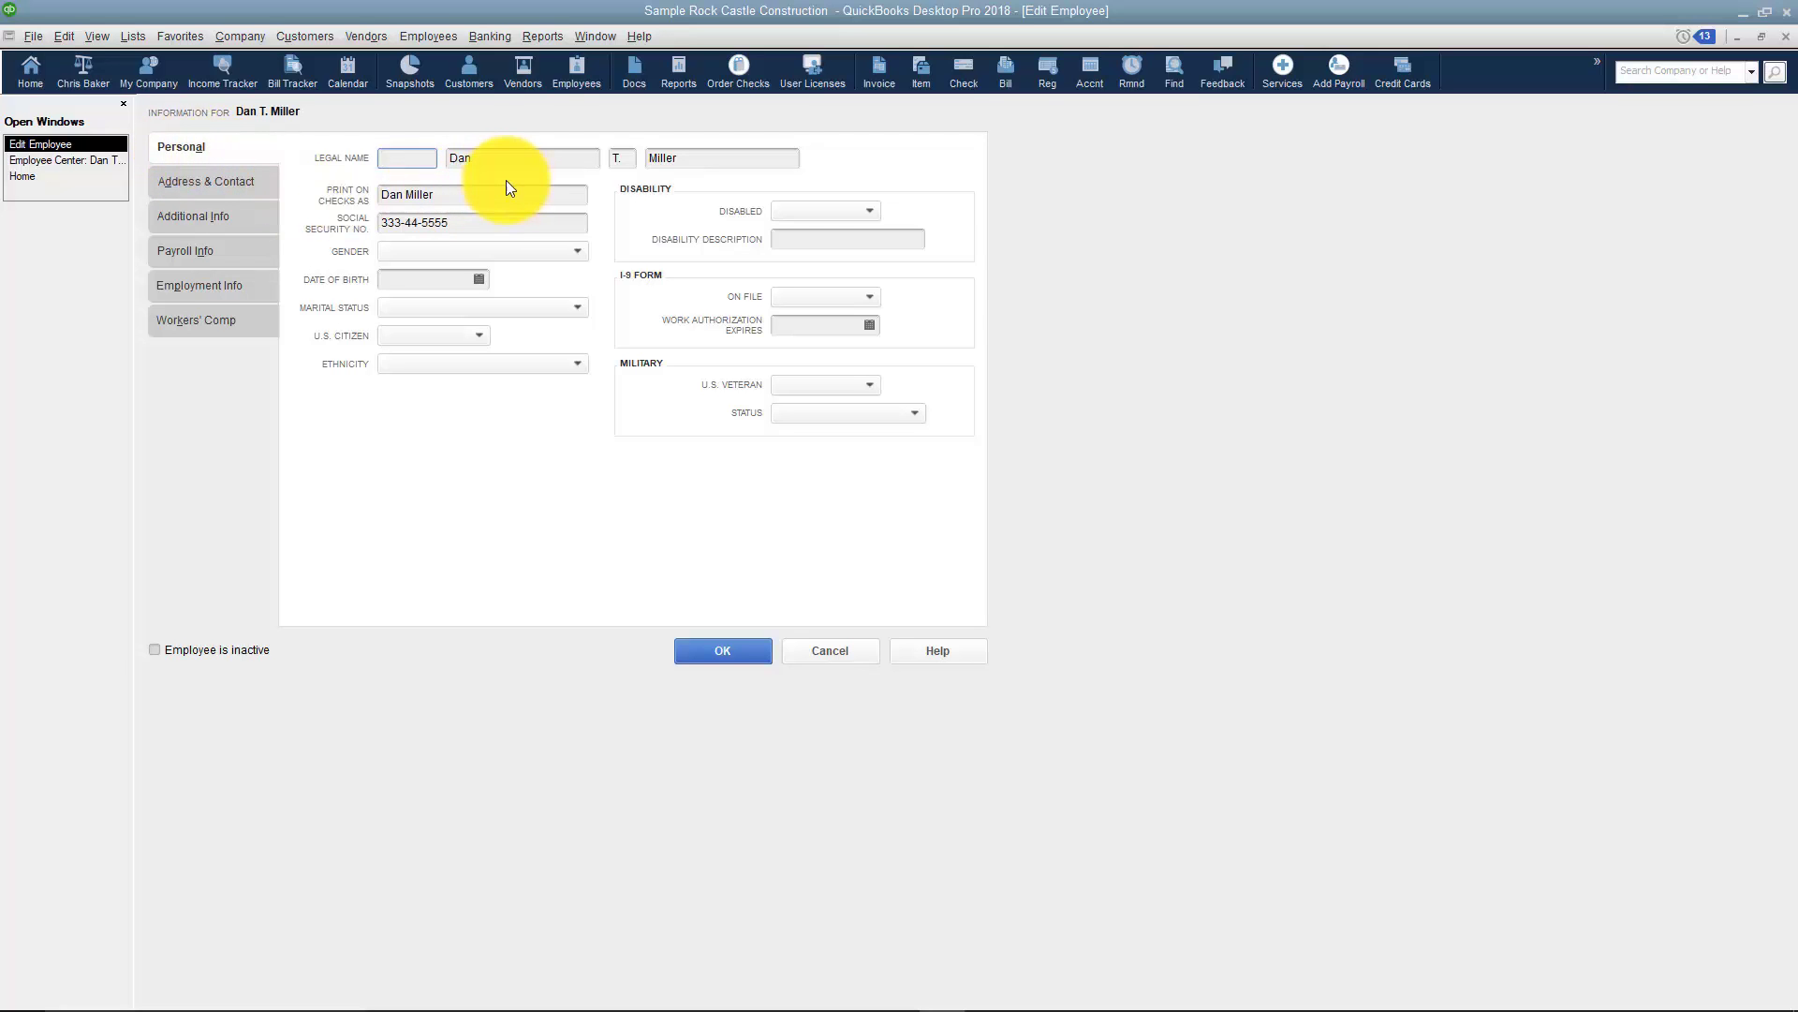
{"action": "left_click_drag", "start_coordinate": [463, 193], "coordinate": [379, 193]}
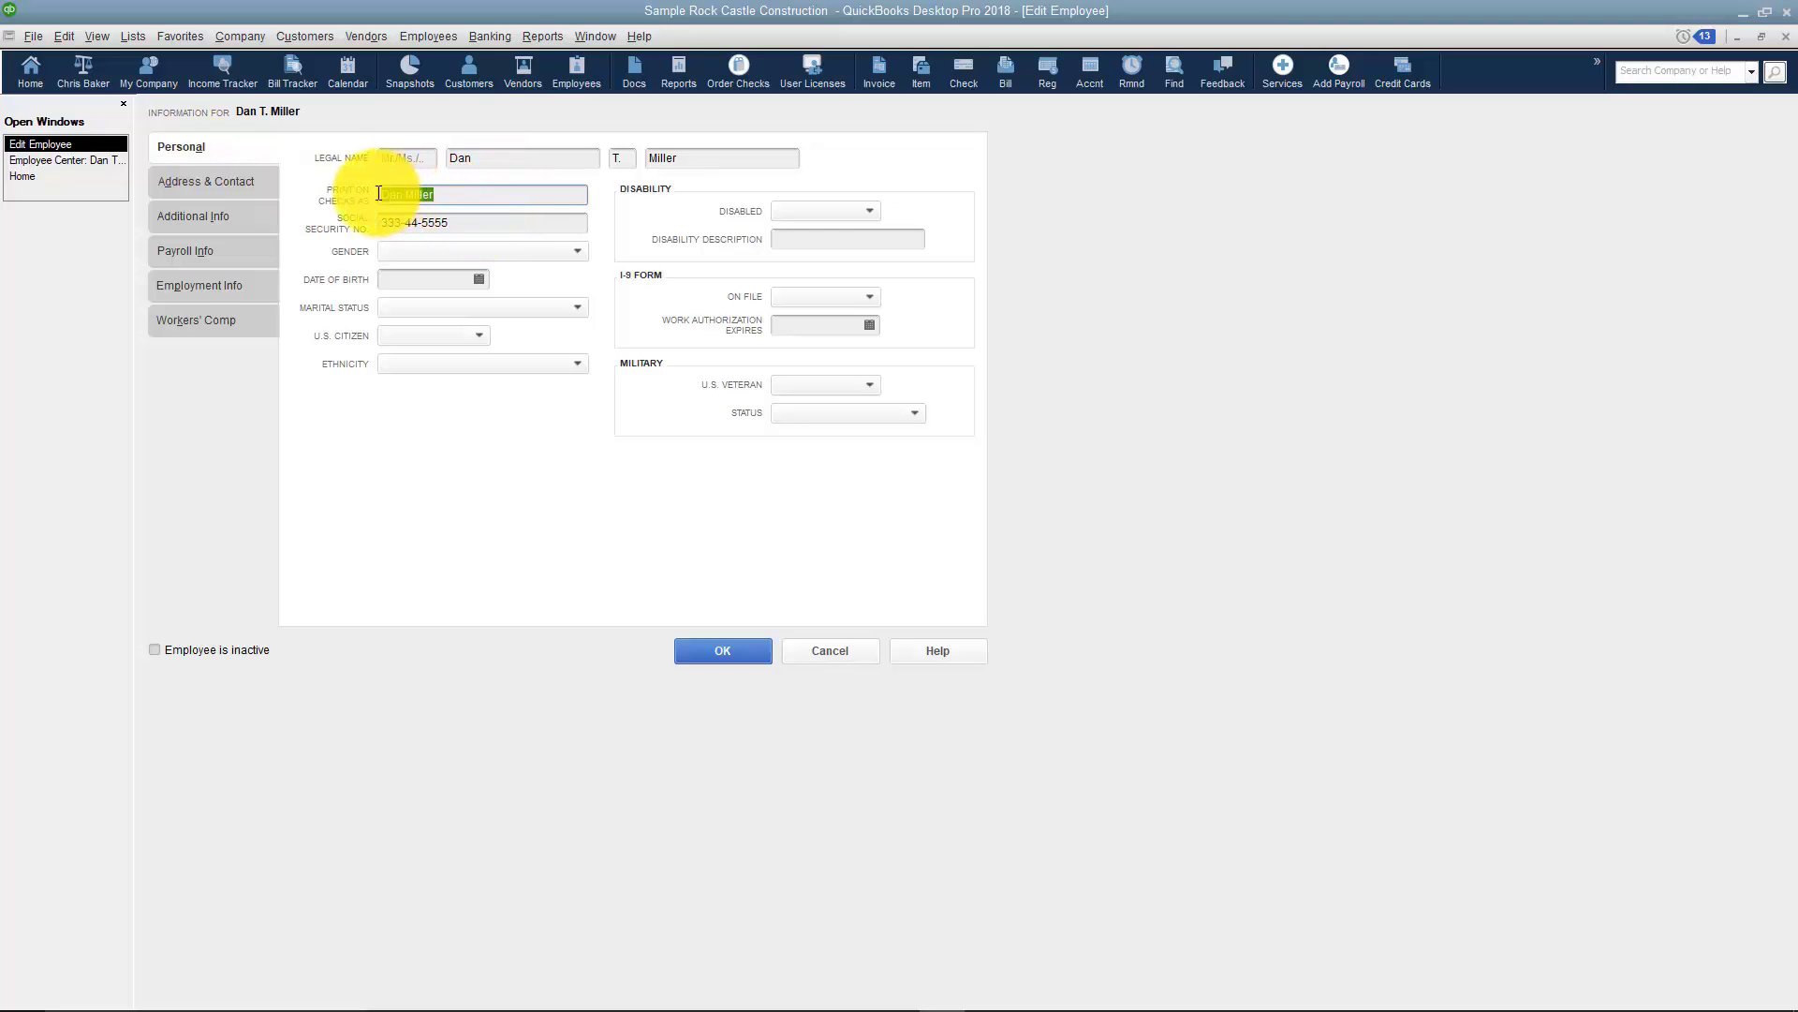
{"action": "key", "text": "Right"}
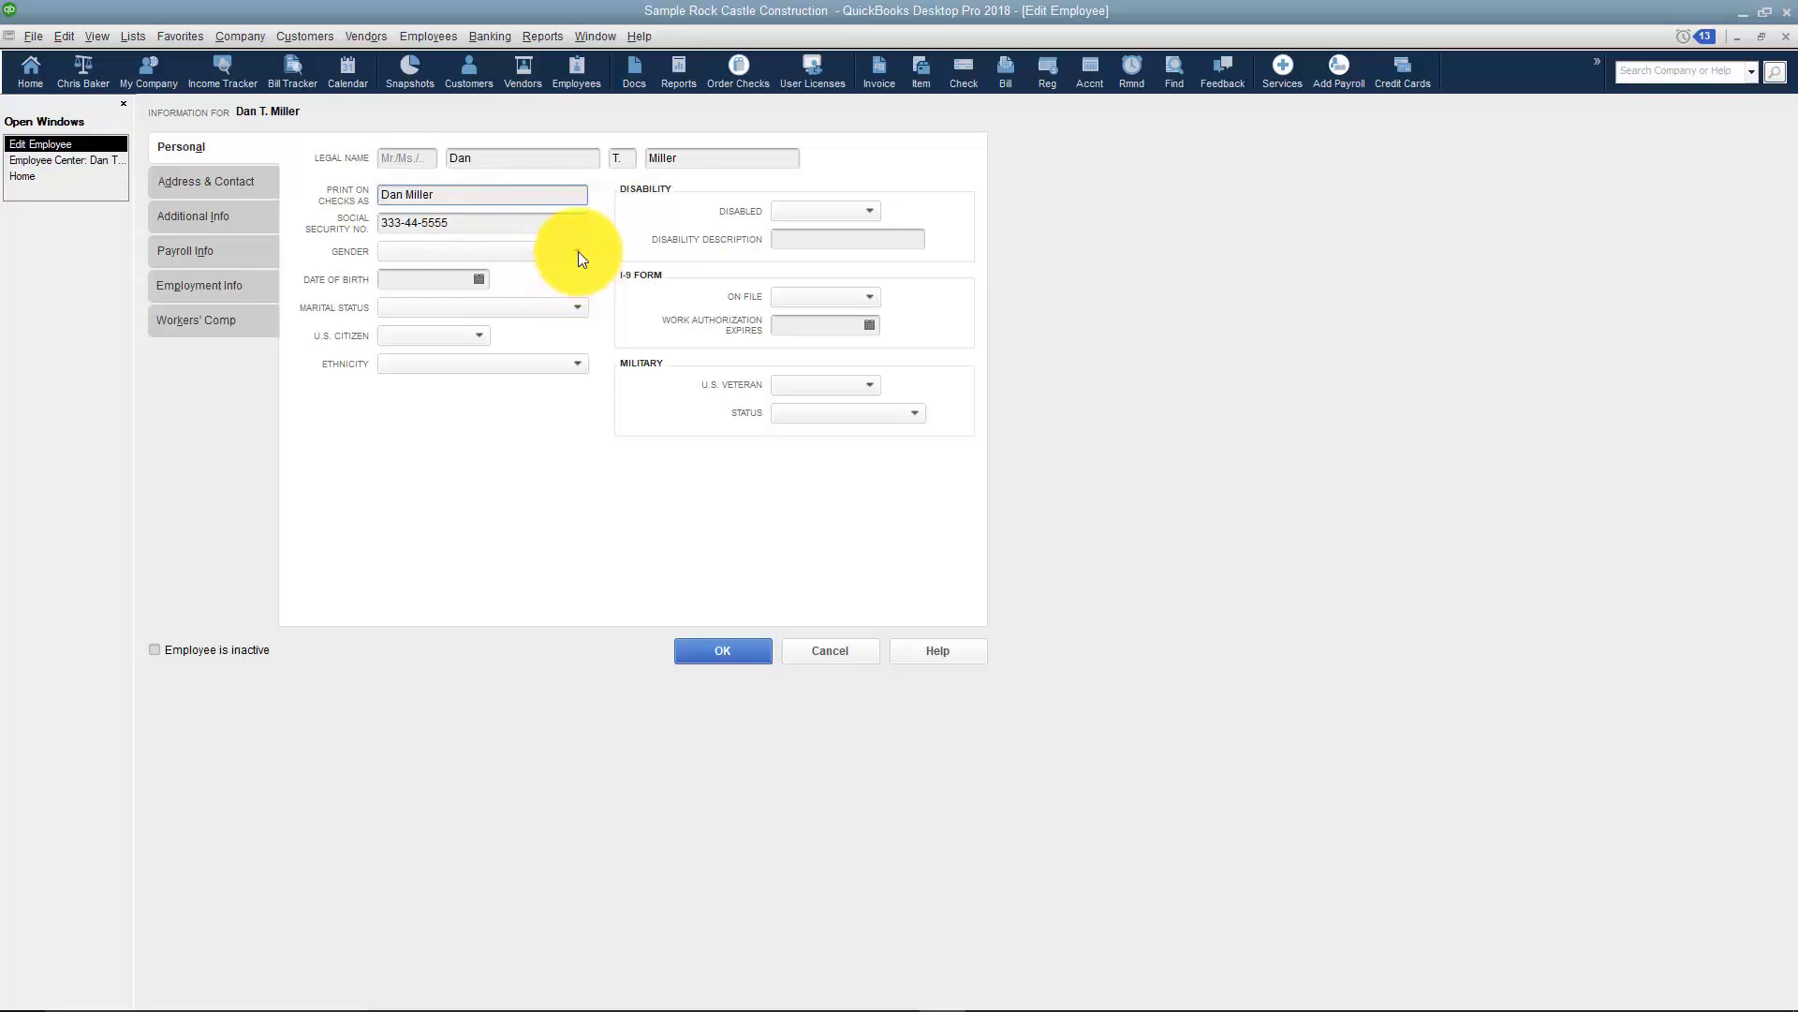
On the Personal tab choose Male, Single, U.S. citizen Yes and ethnicity White
{"action": "left_click", "coordinate": [577, 251]}
{"action": "left_click", "coordinate": [454, 316]}
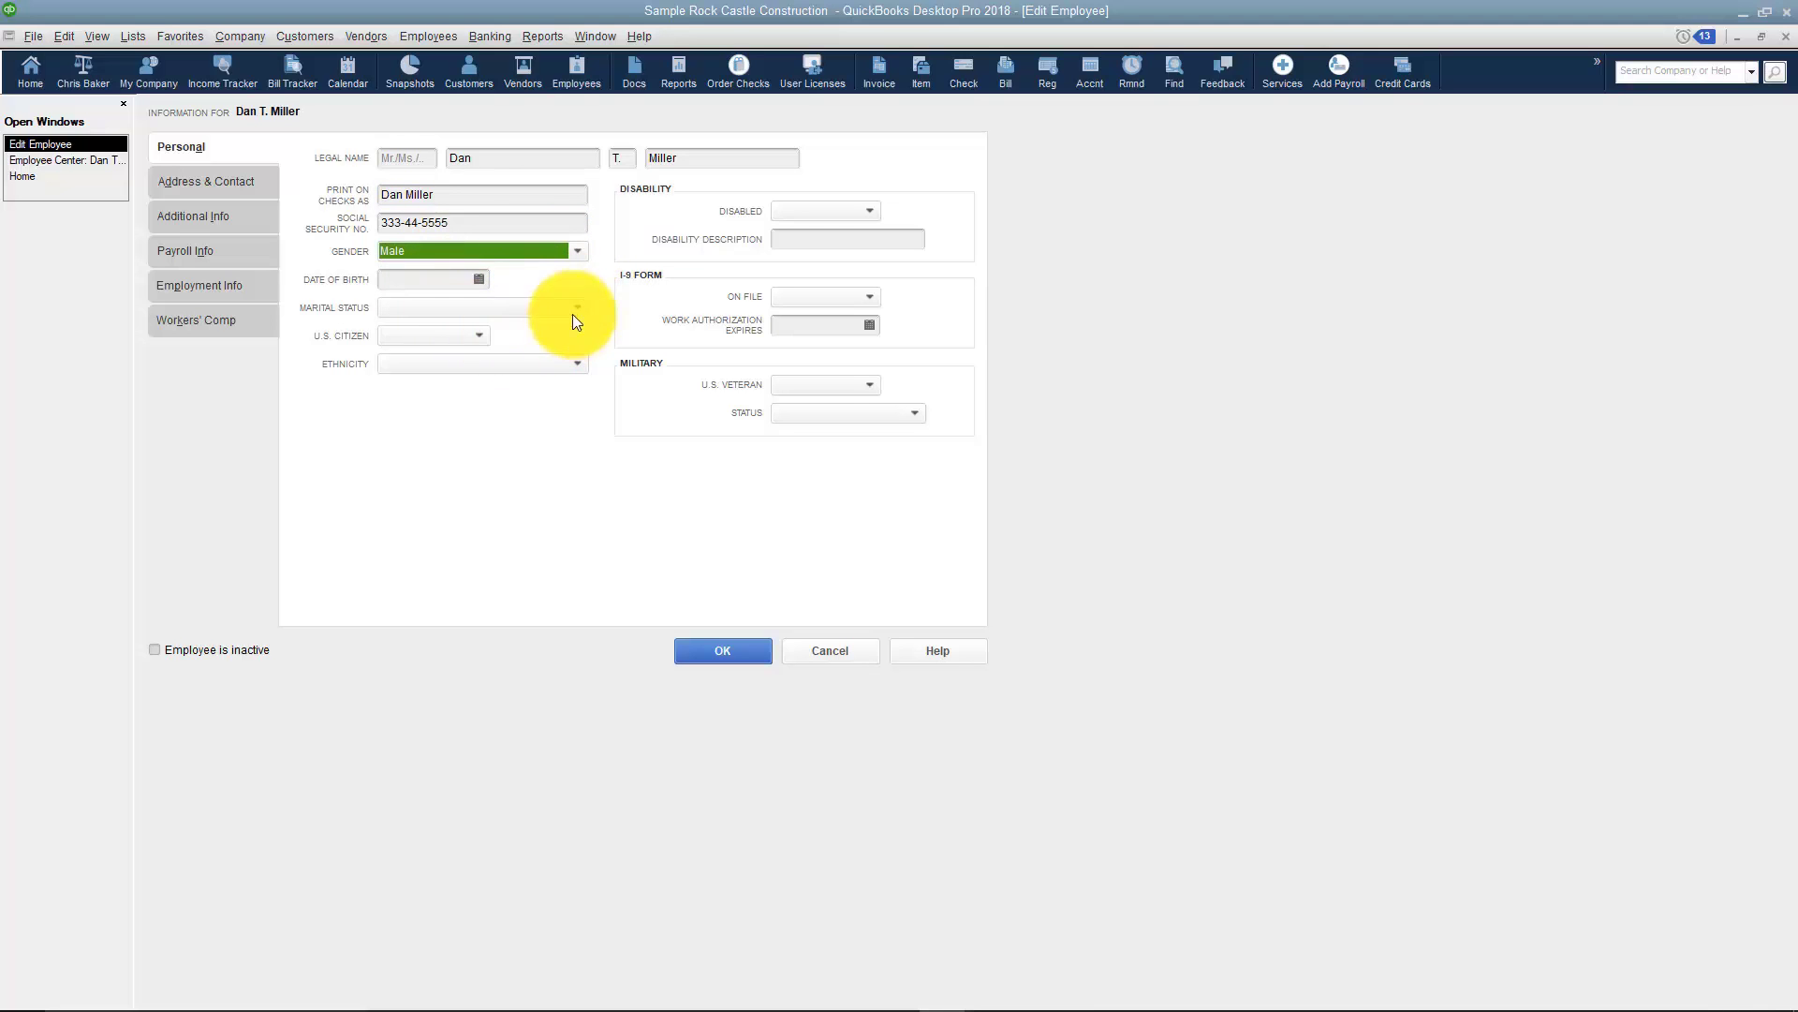
{"action": "left_click", "coordinate": [578, 309]}
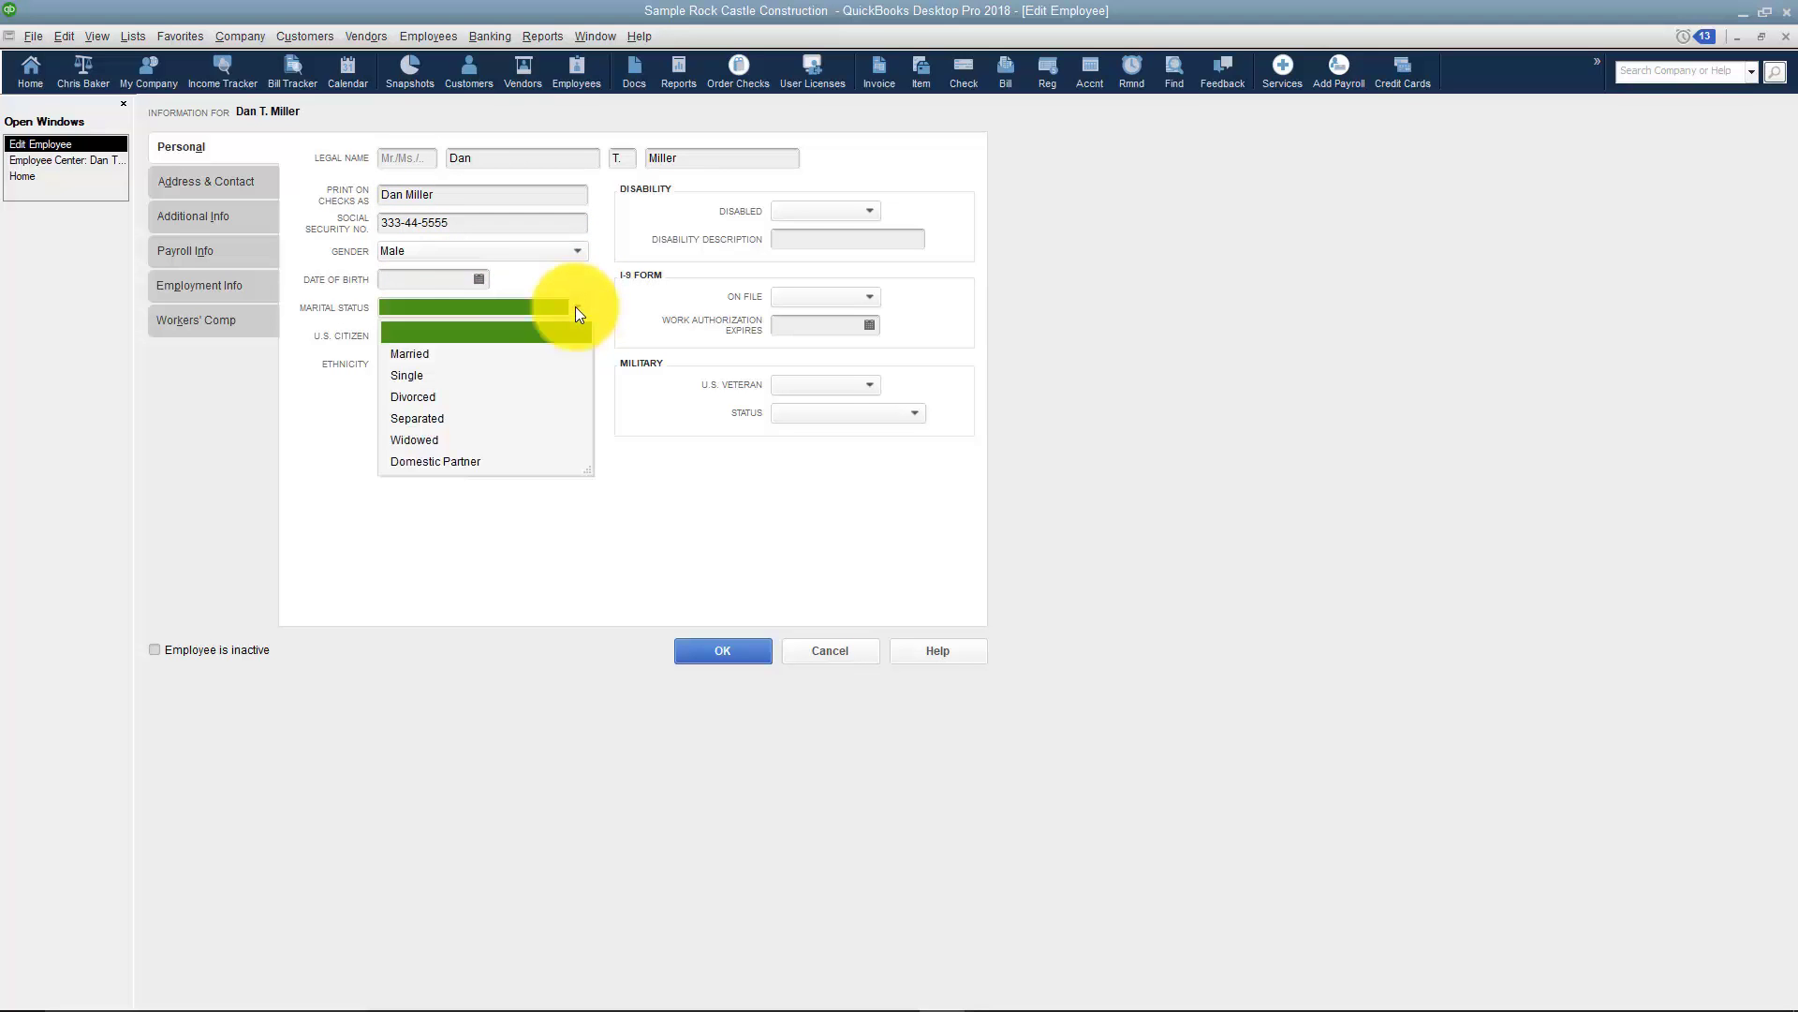
{"action": "left_click", "coordinate": [431, 371]}
{"action": "left_click", "coordinate": [481, 337]}
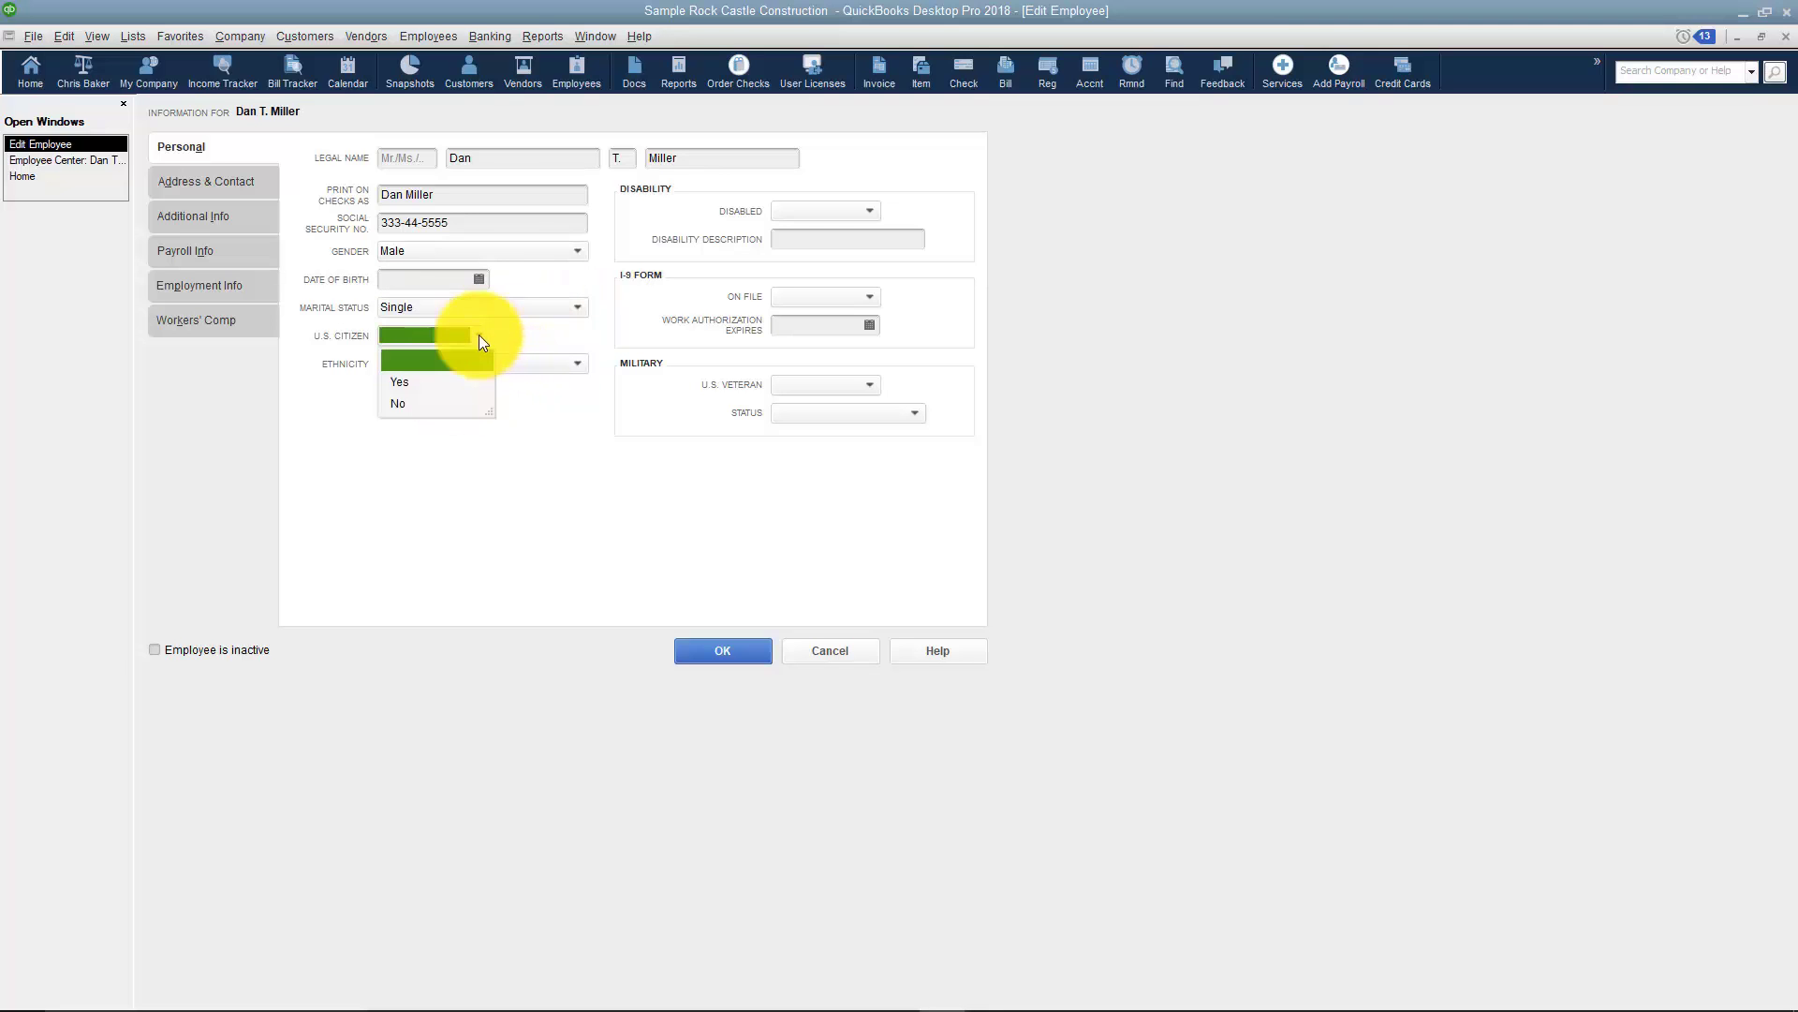
{"action": "left_click", "coordinate": [419, 380]}
{"action": "left_click", "coordinate": [577, 364]}
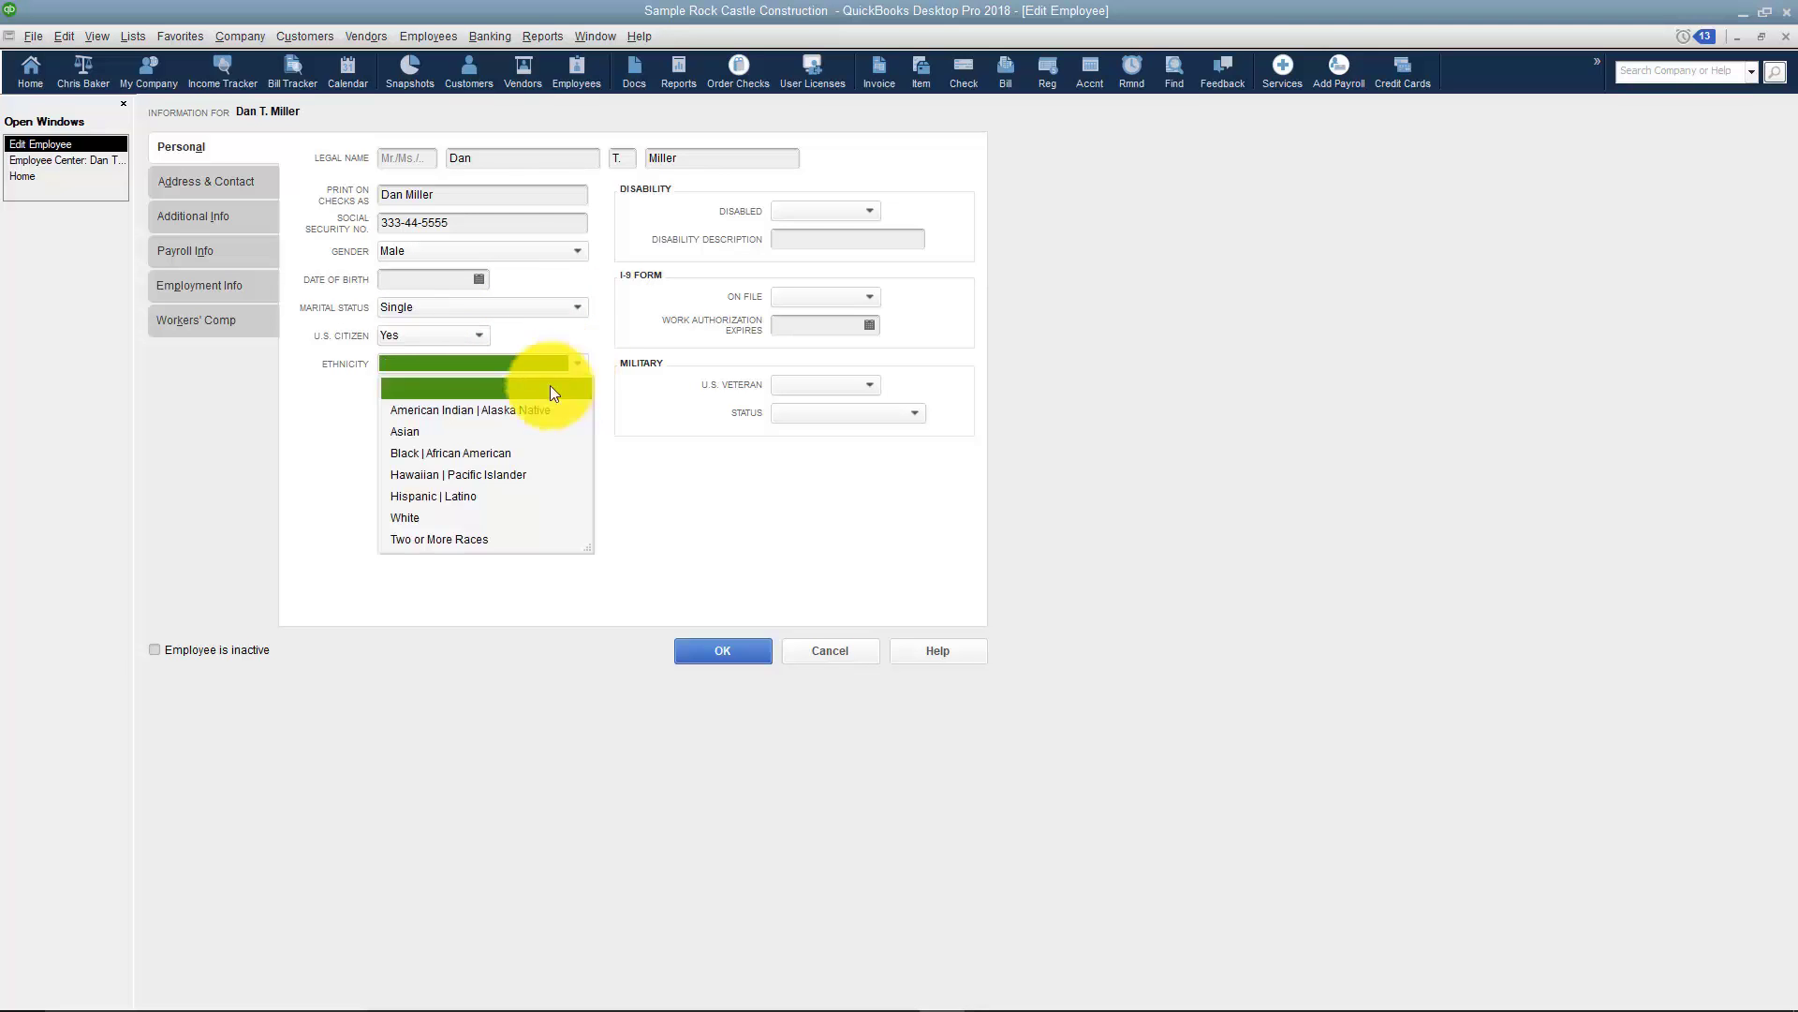
{"action": "left_click", "coordinate": [430, 516]}
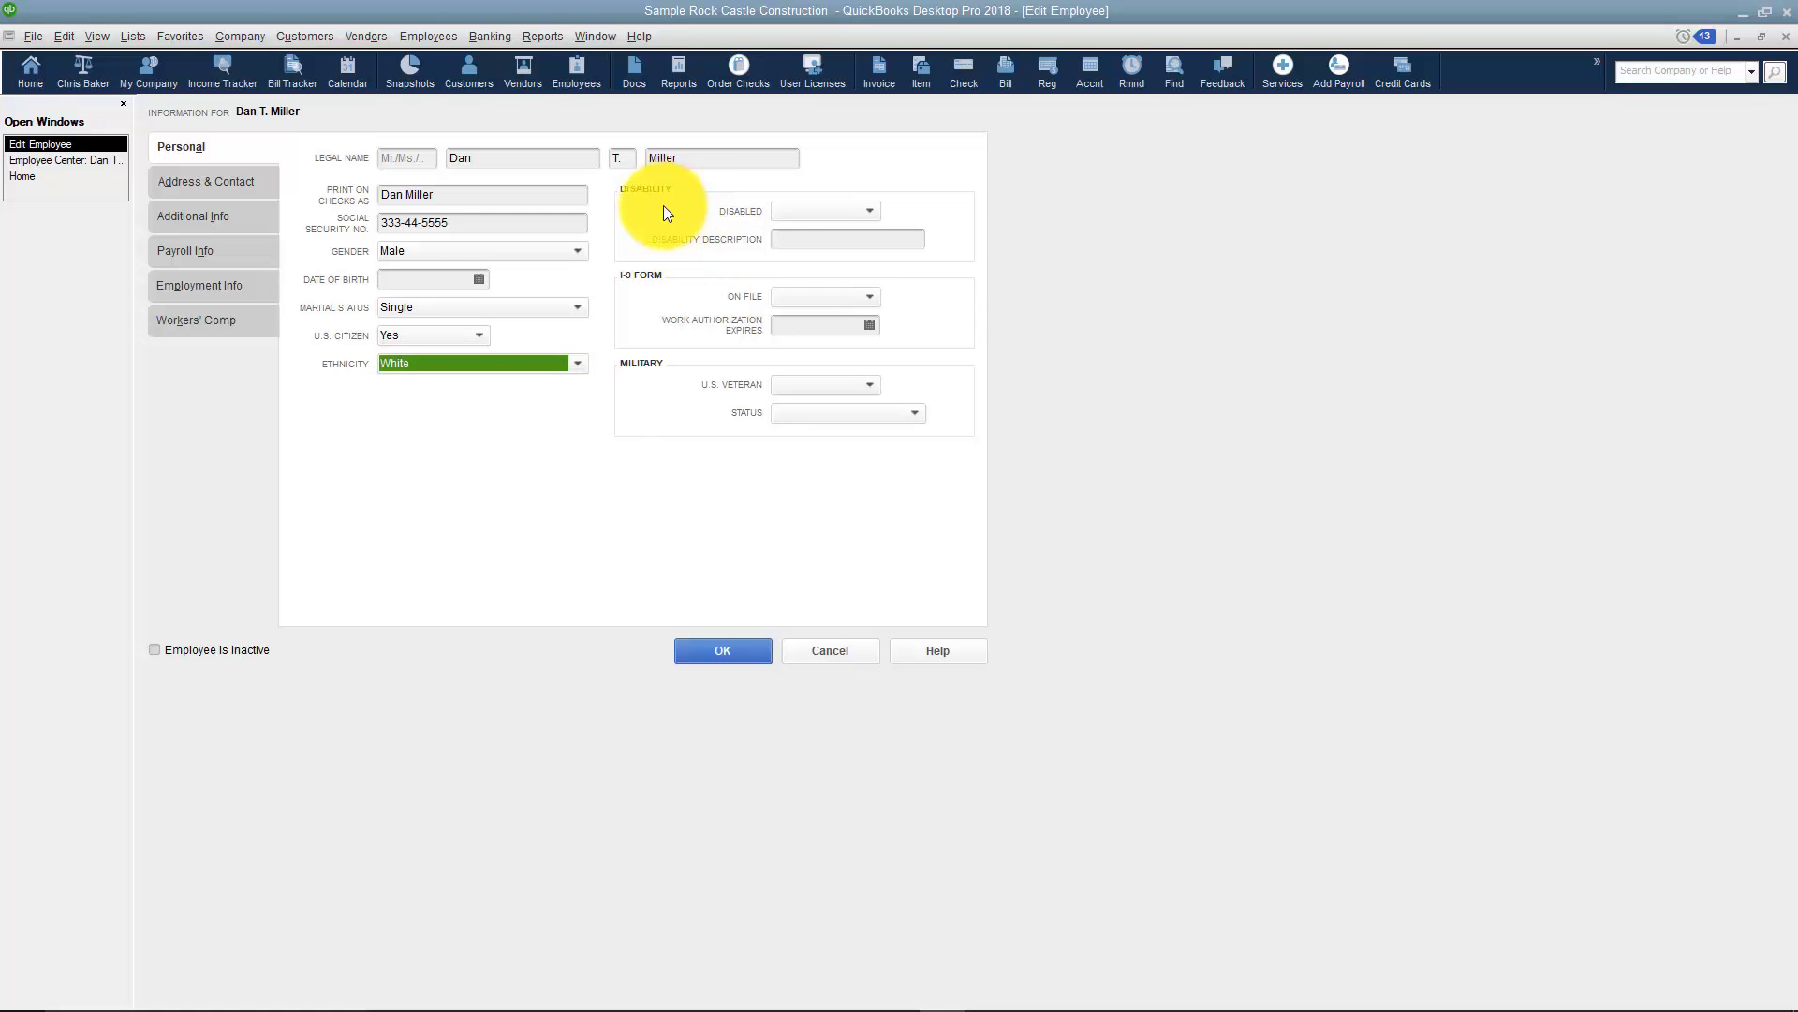
Set Disabled to No, leaving I-9 On File, U.S. Veteran and military Status blank
{"action": "left_click", "coordinate": [866, 212]}
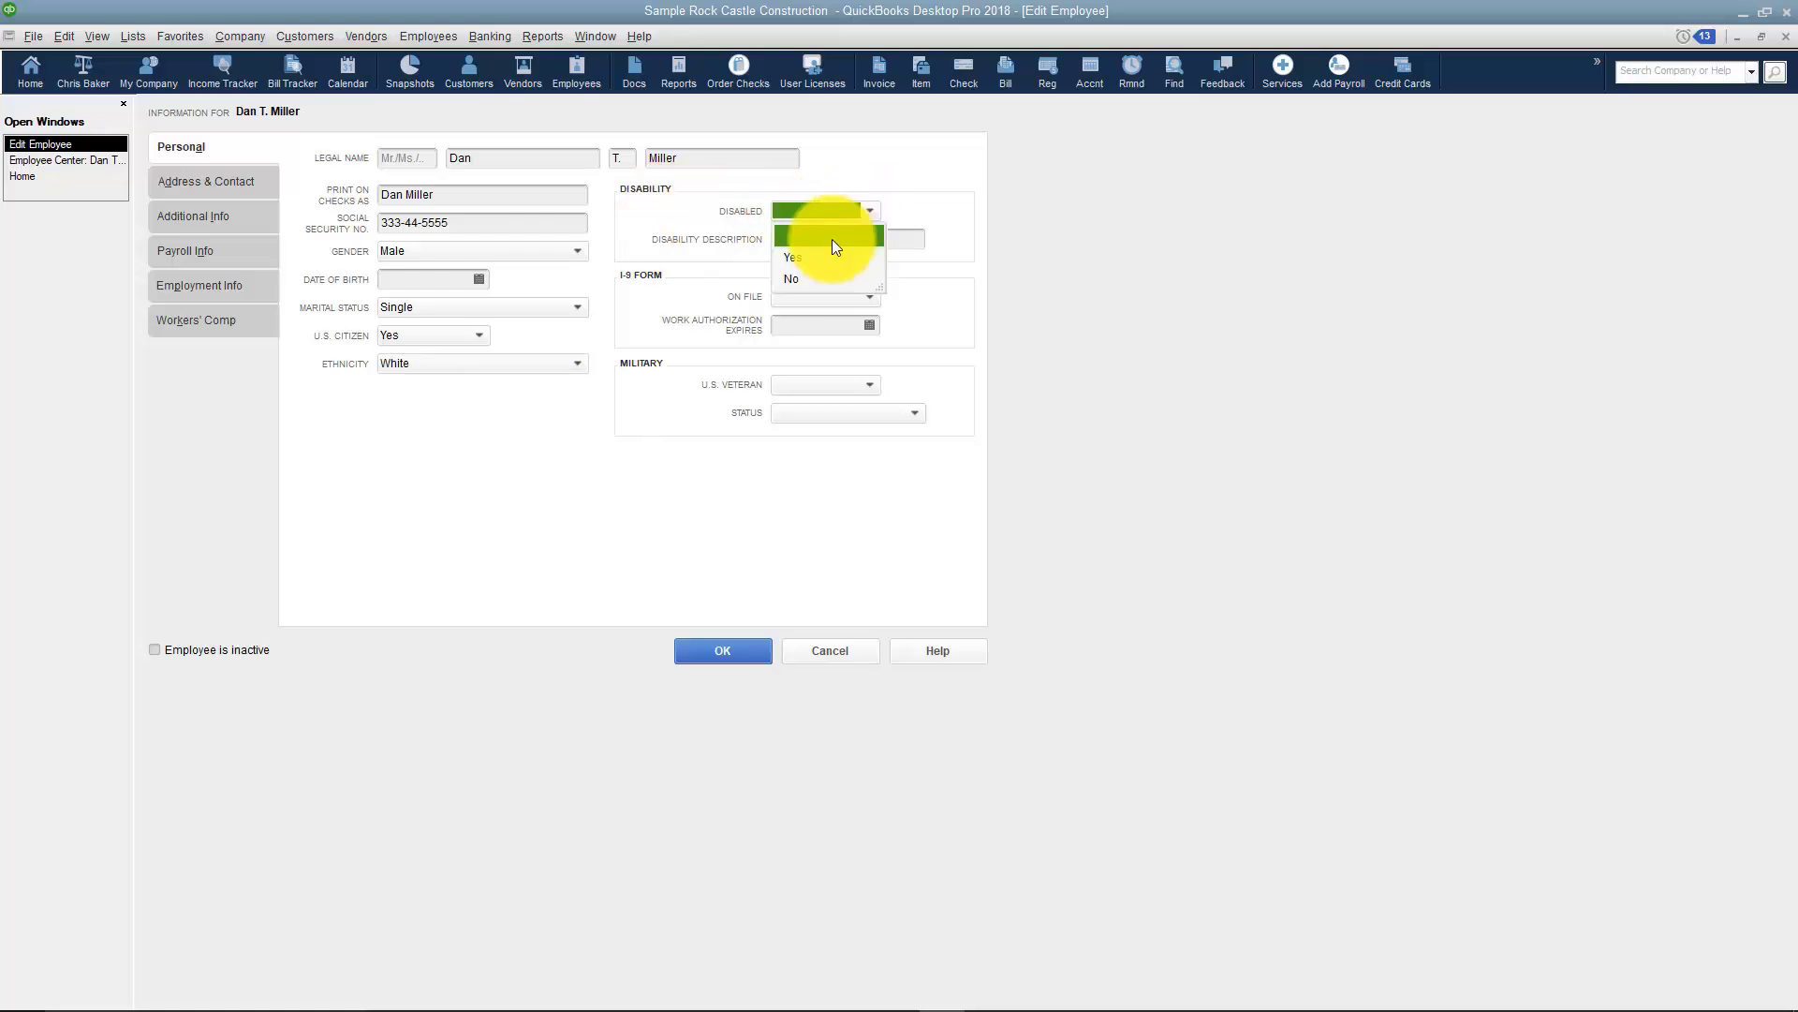
{"action": "left_click", "coordinate": [811, 274]}
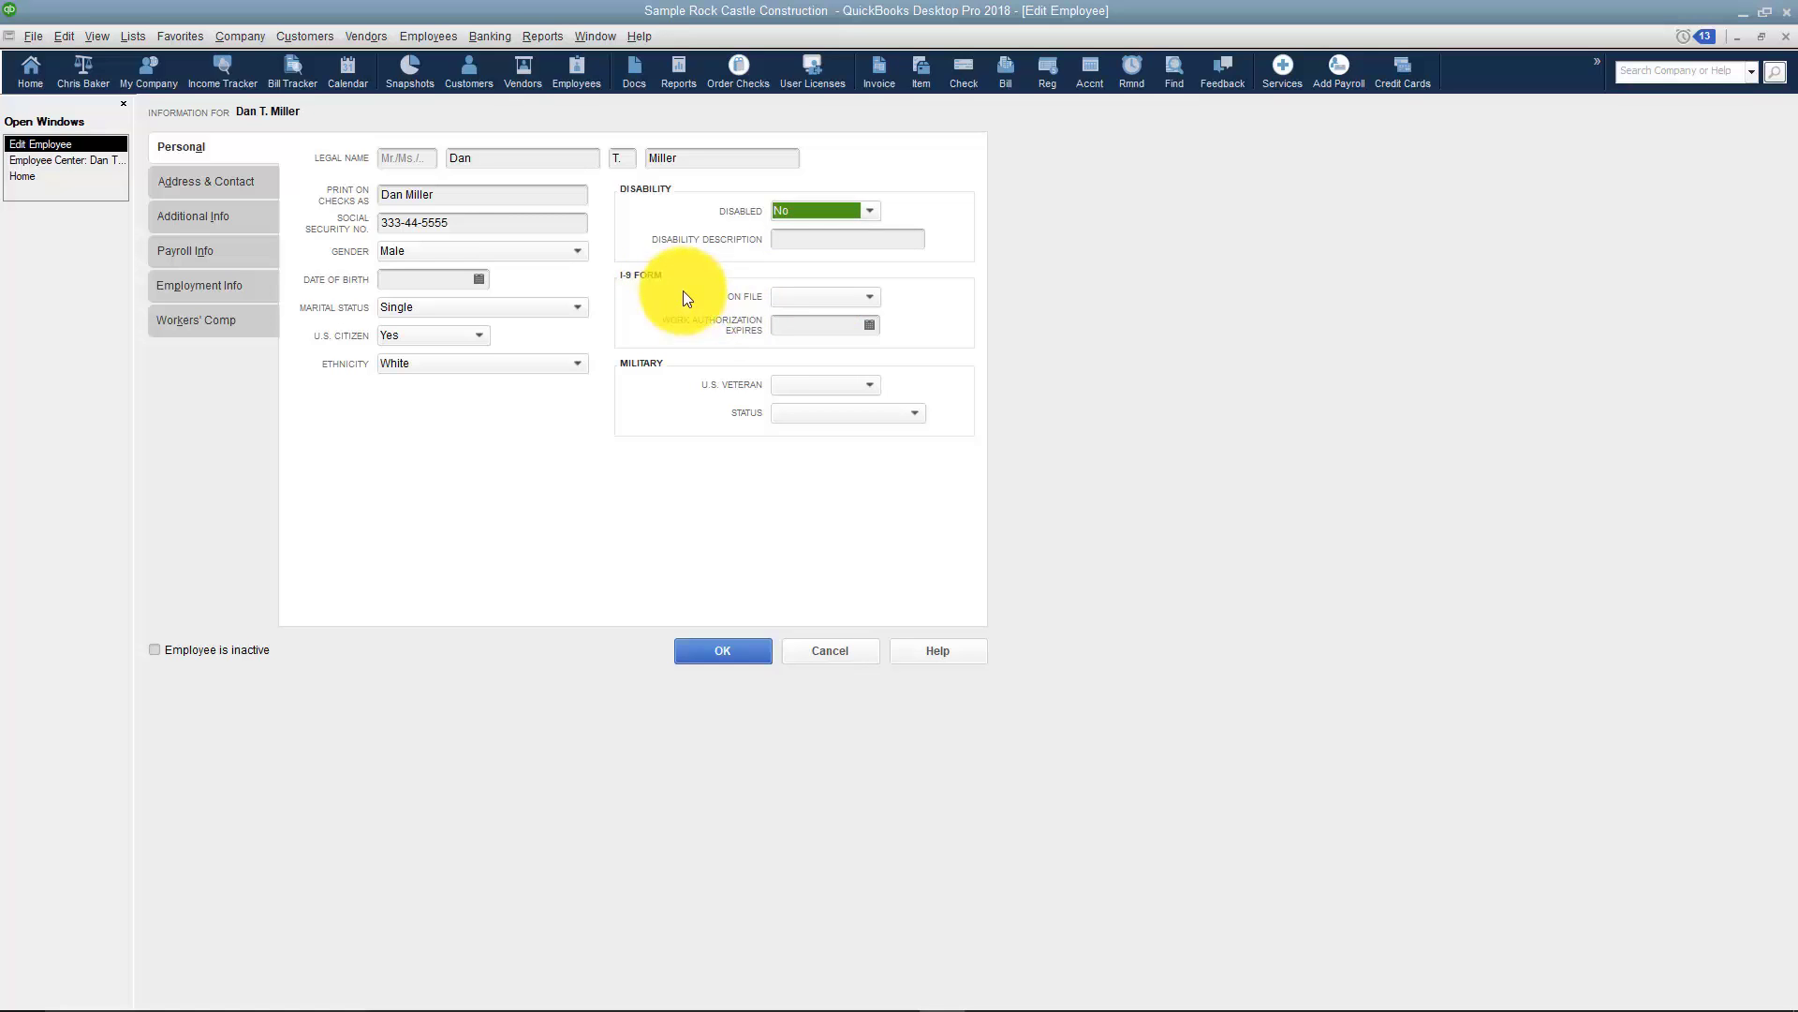
{"action": "left_click", "coordinate": [865, 296]}
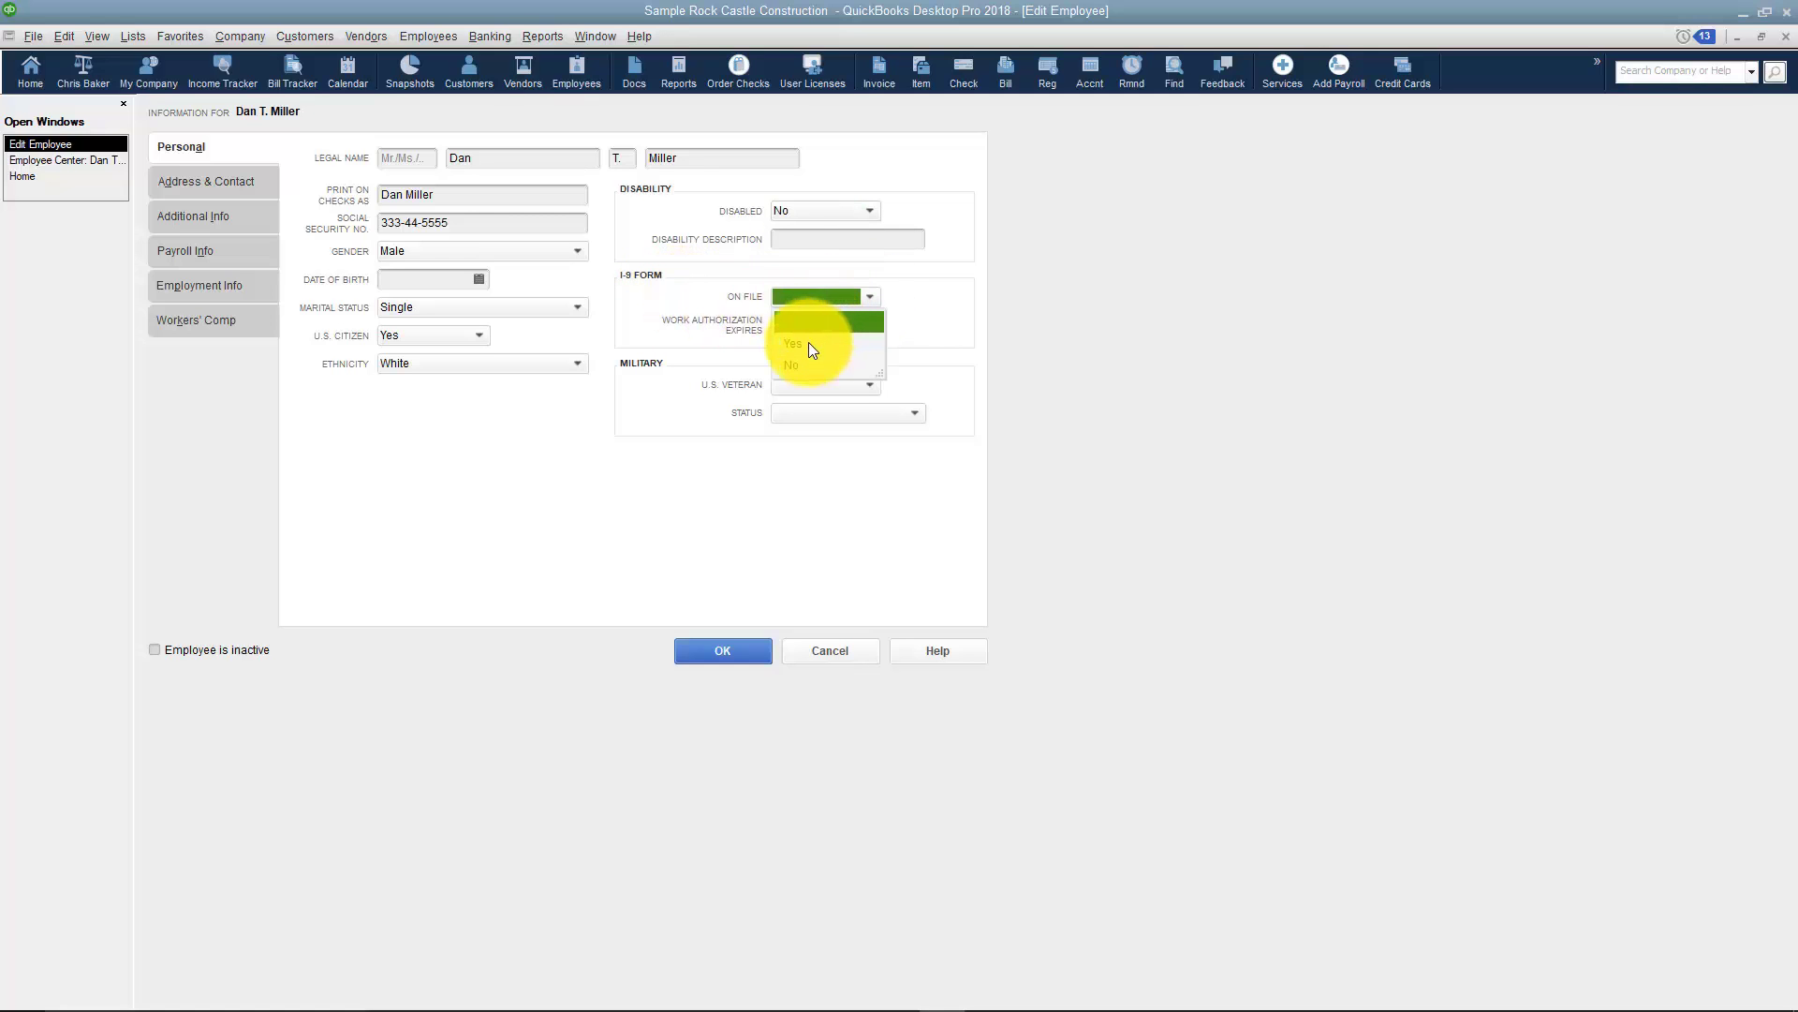
{"action": "left_click", "coordinate": [699, 294]}
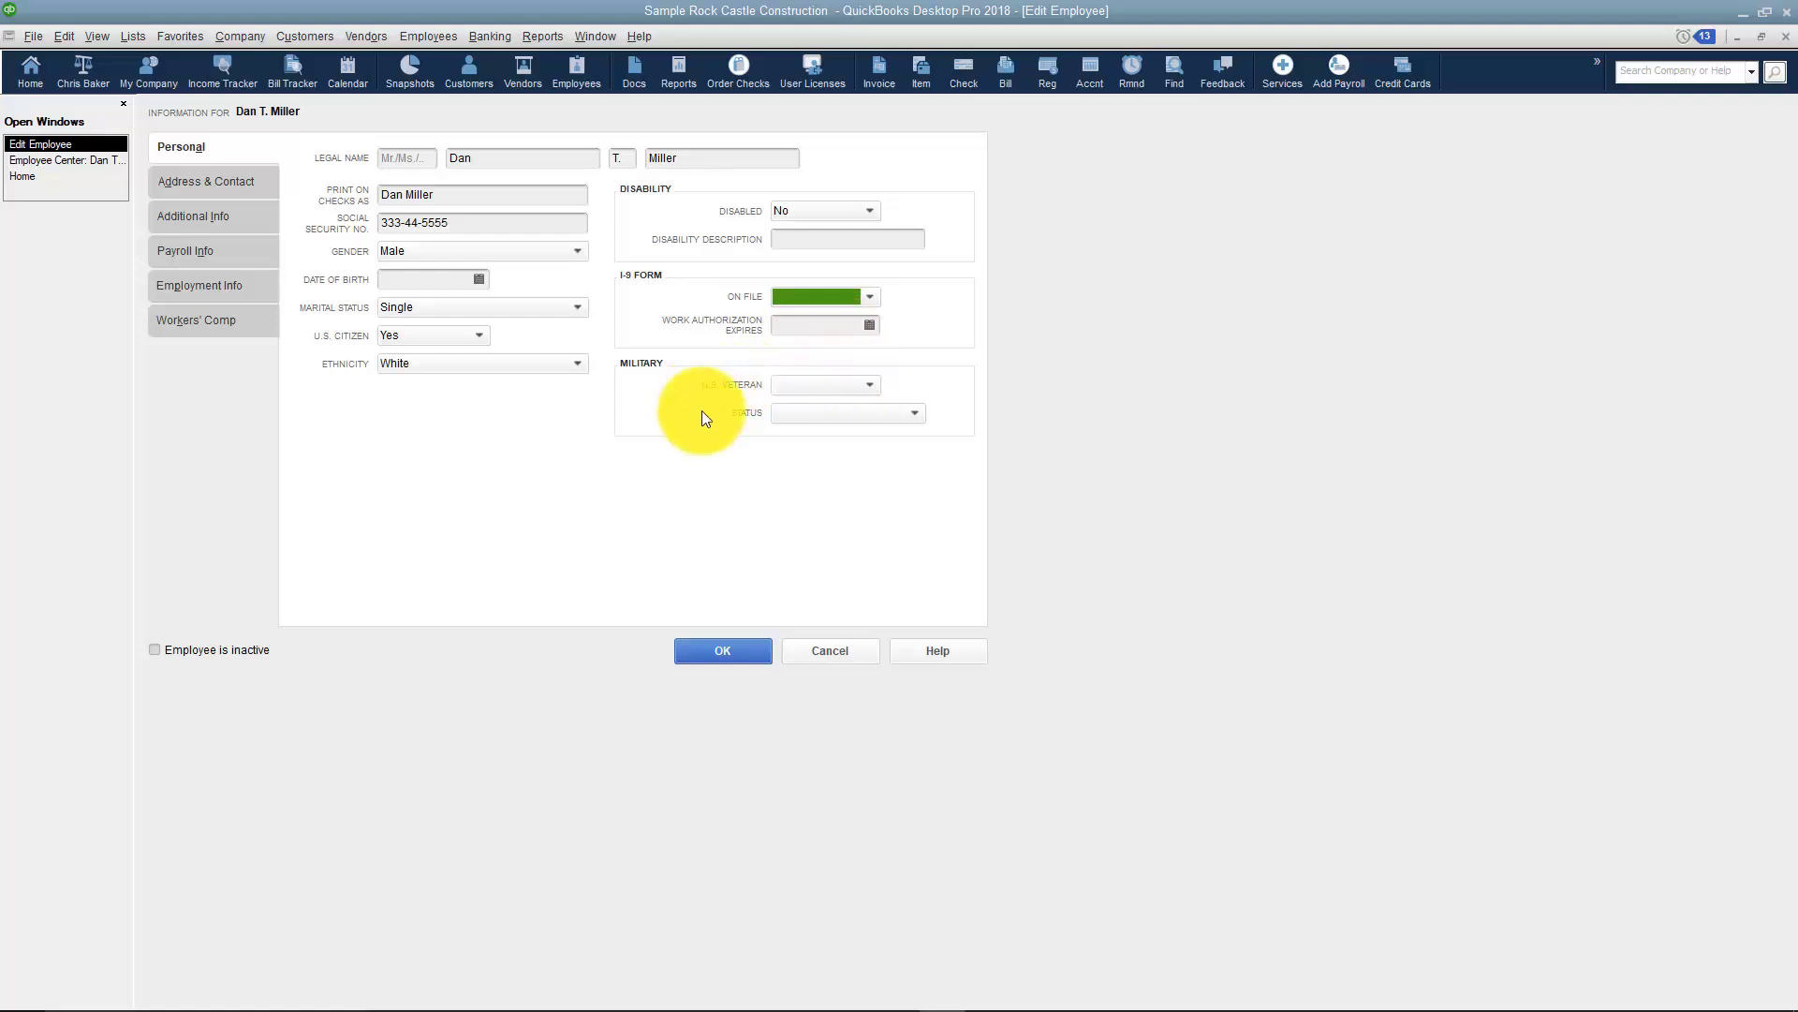
{"action": "left_click", "coordinate": [870, 385]}
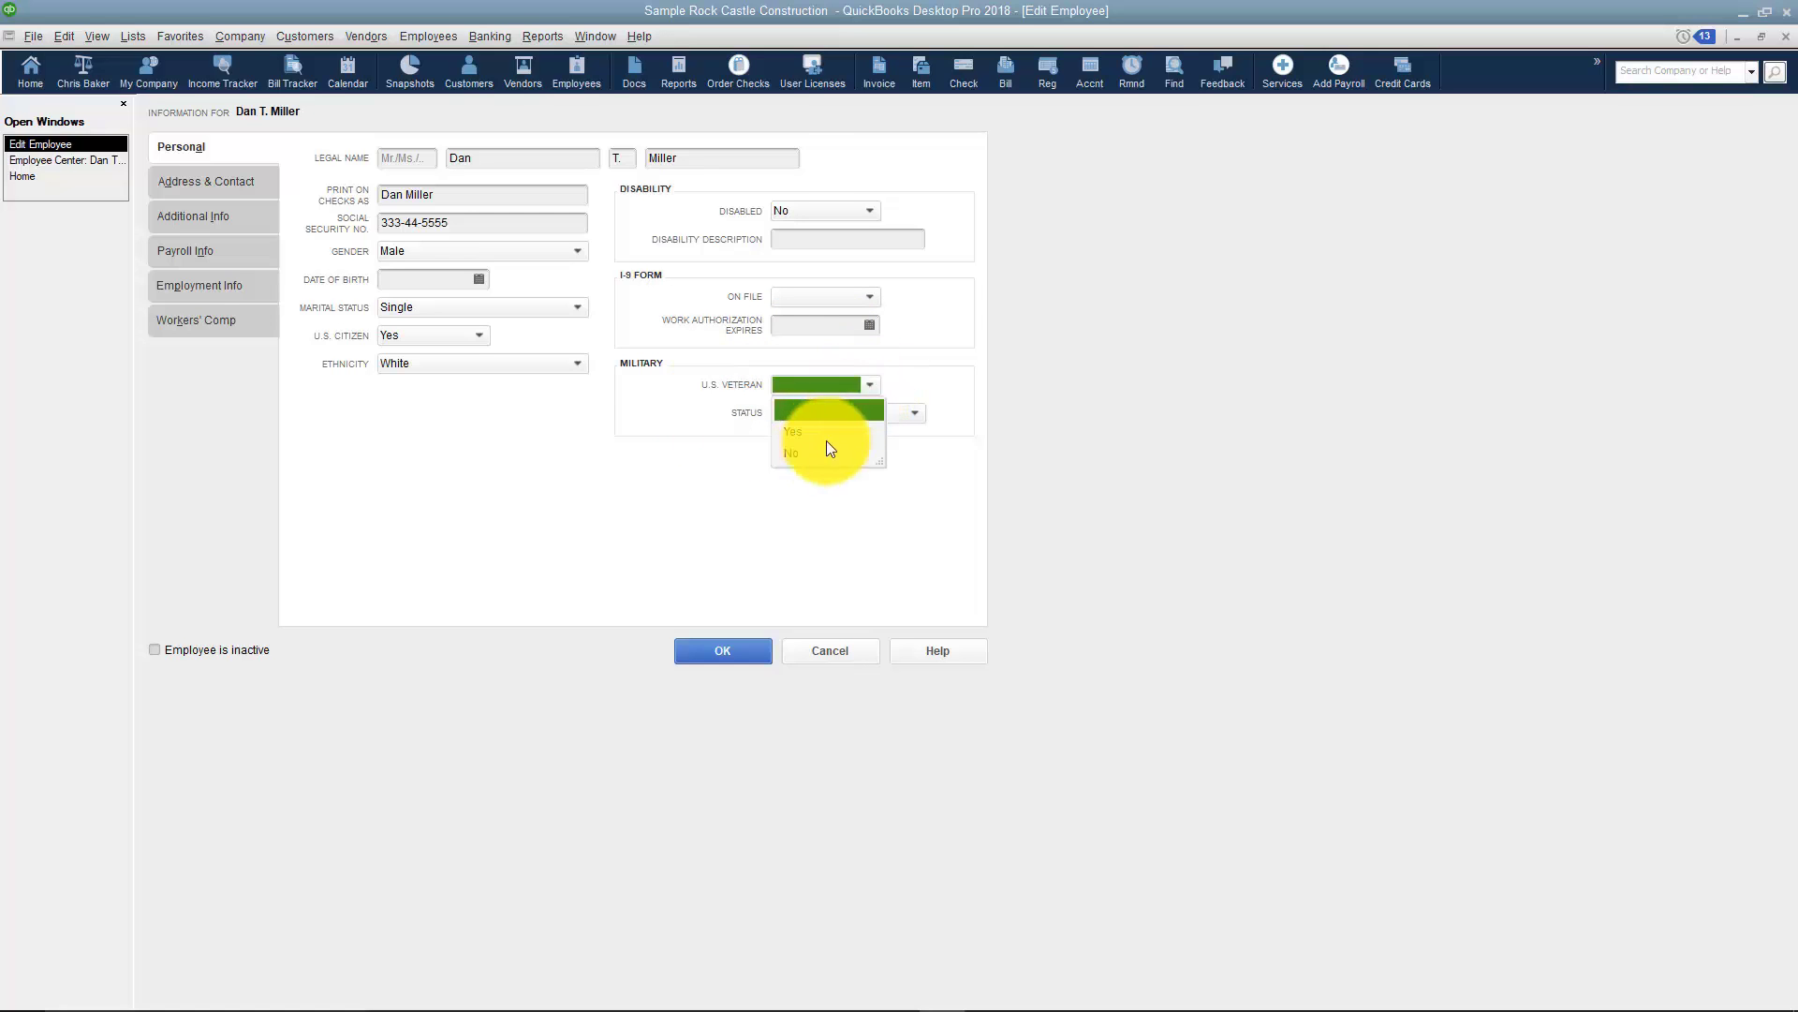
{"action": "left_click", "coordinate": [828, 411]}
{"action": "left_click", "coordinate": [910, 413]}
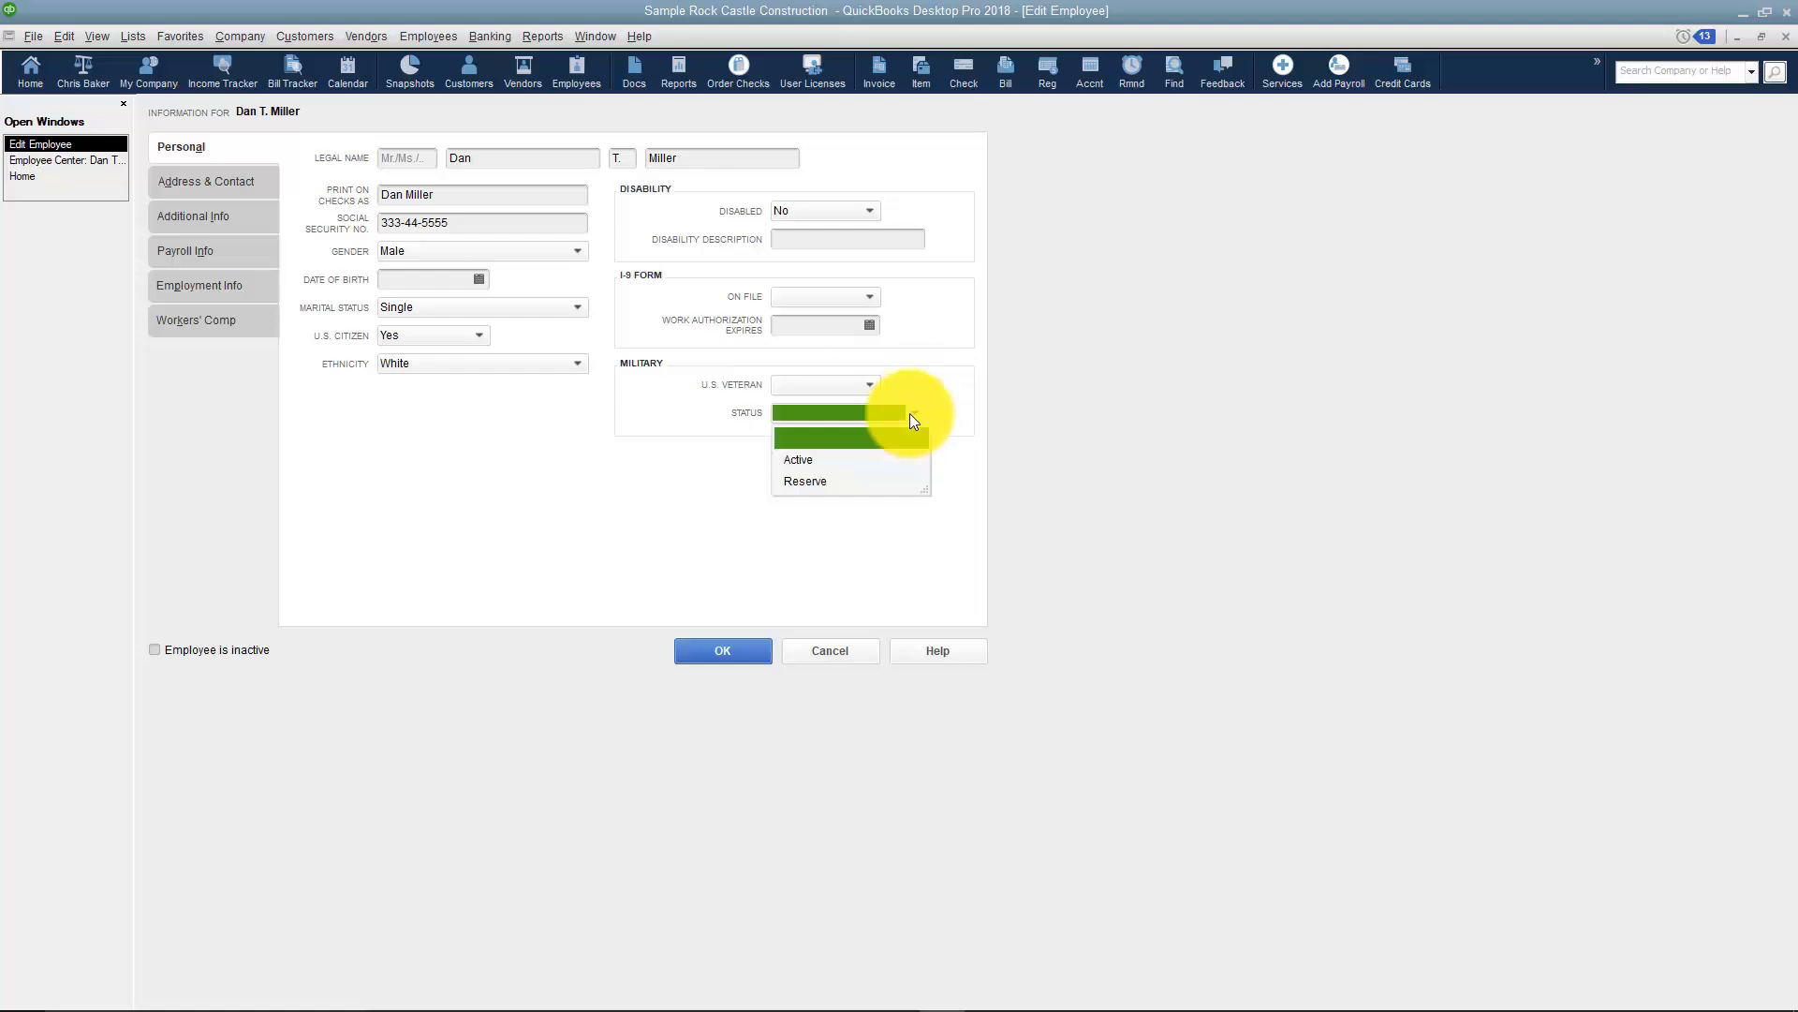
{"action": "left_click", "coordinate": [453, 481]}
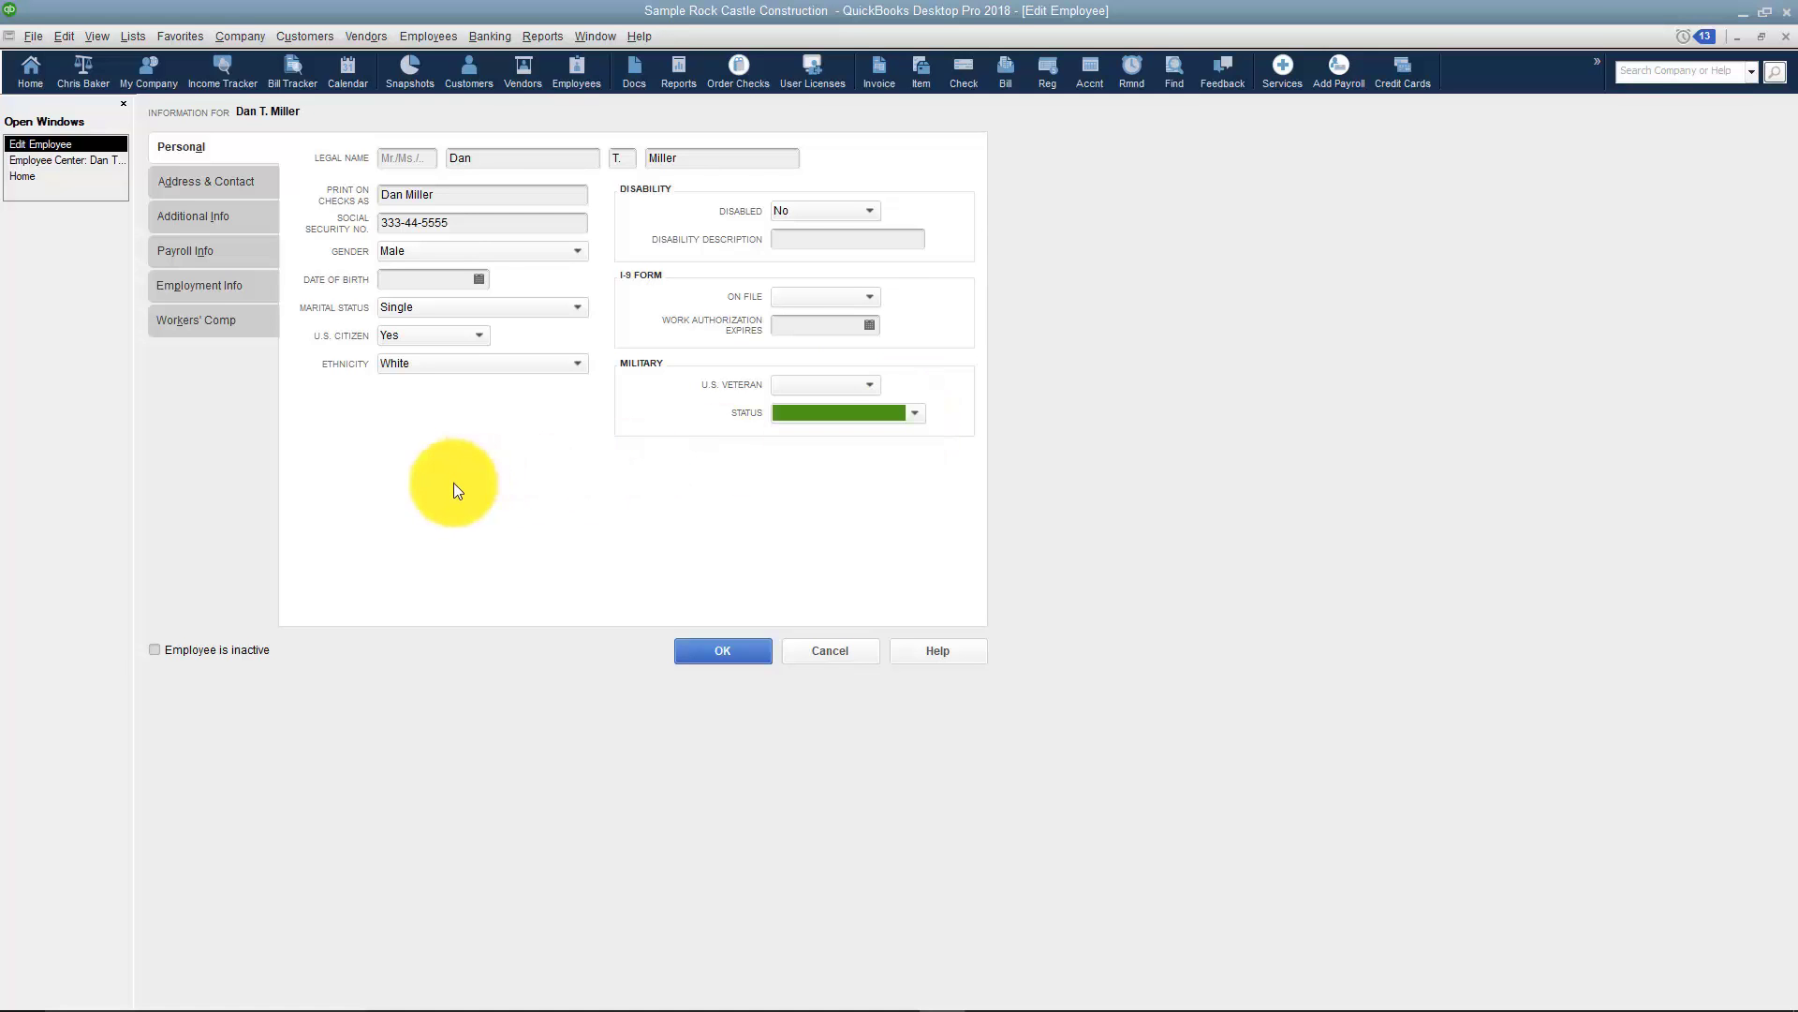
Review the Address & Contact and Additional Info tabs, then select the empty Account No. field
{"action": "left_click", "coordinate": [244, 184]}
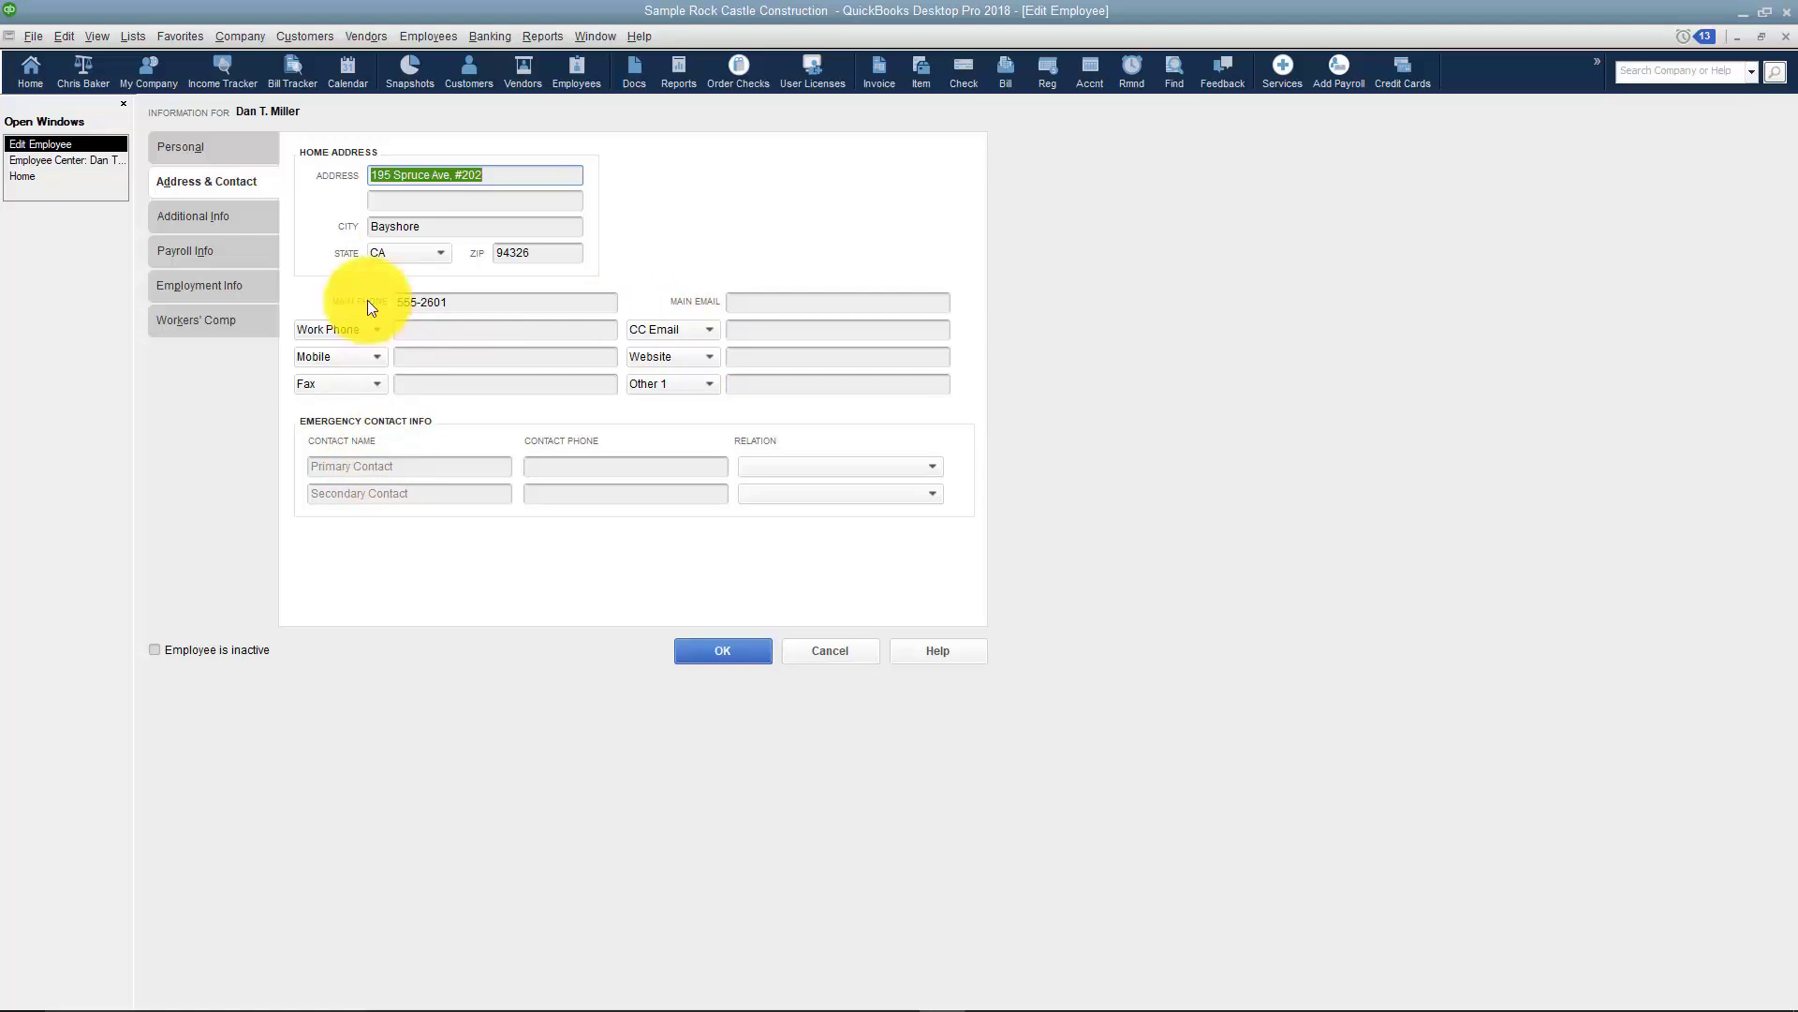
{"action": "left_click", "coordinate": [199, 219]}
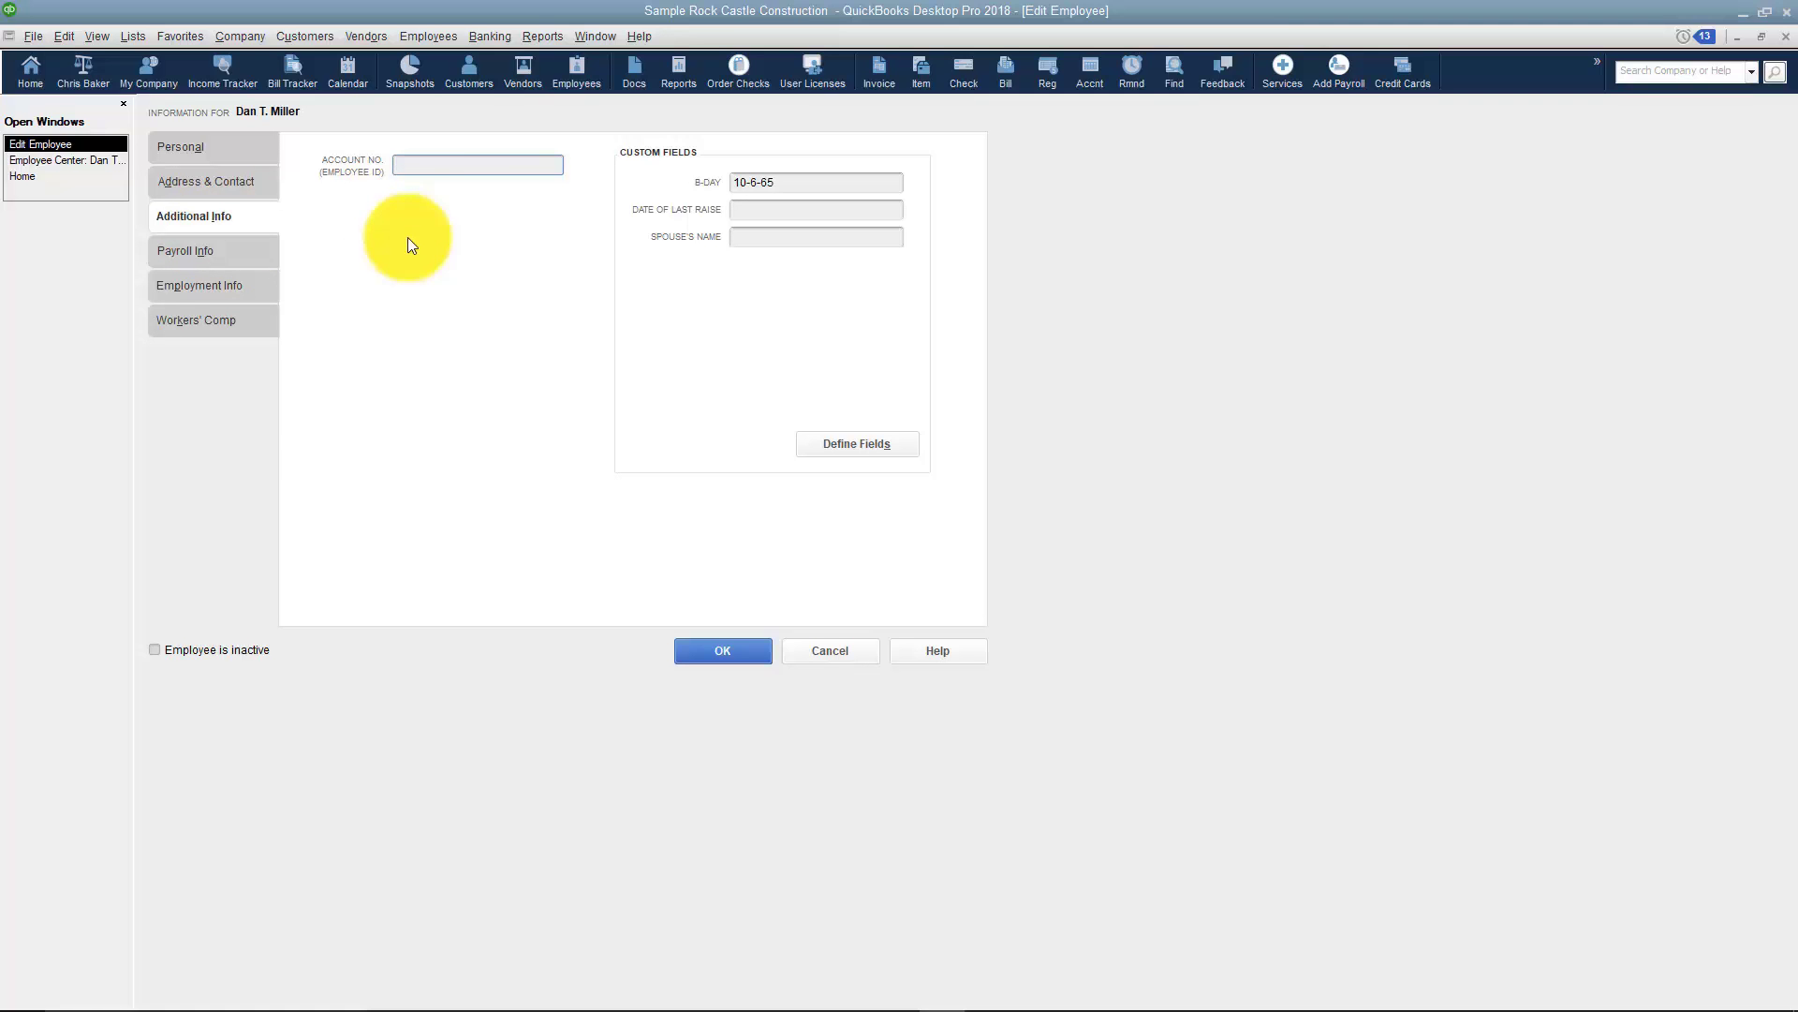
{"action": "left_click", "coordinate": [472, 167]}
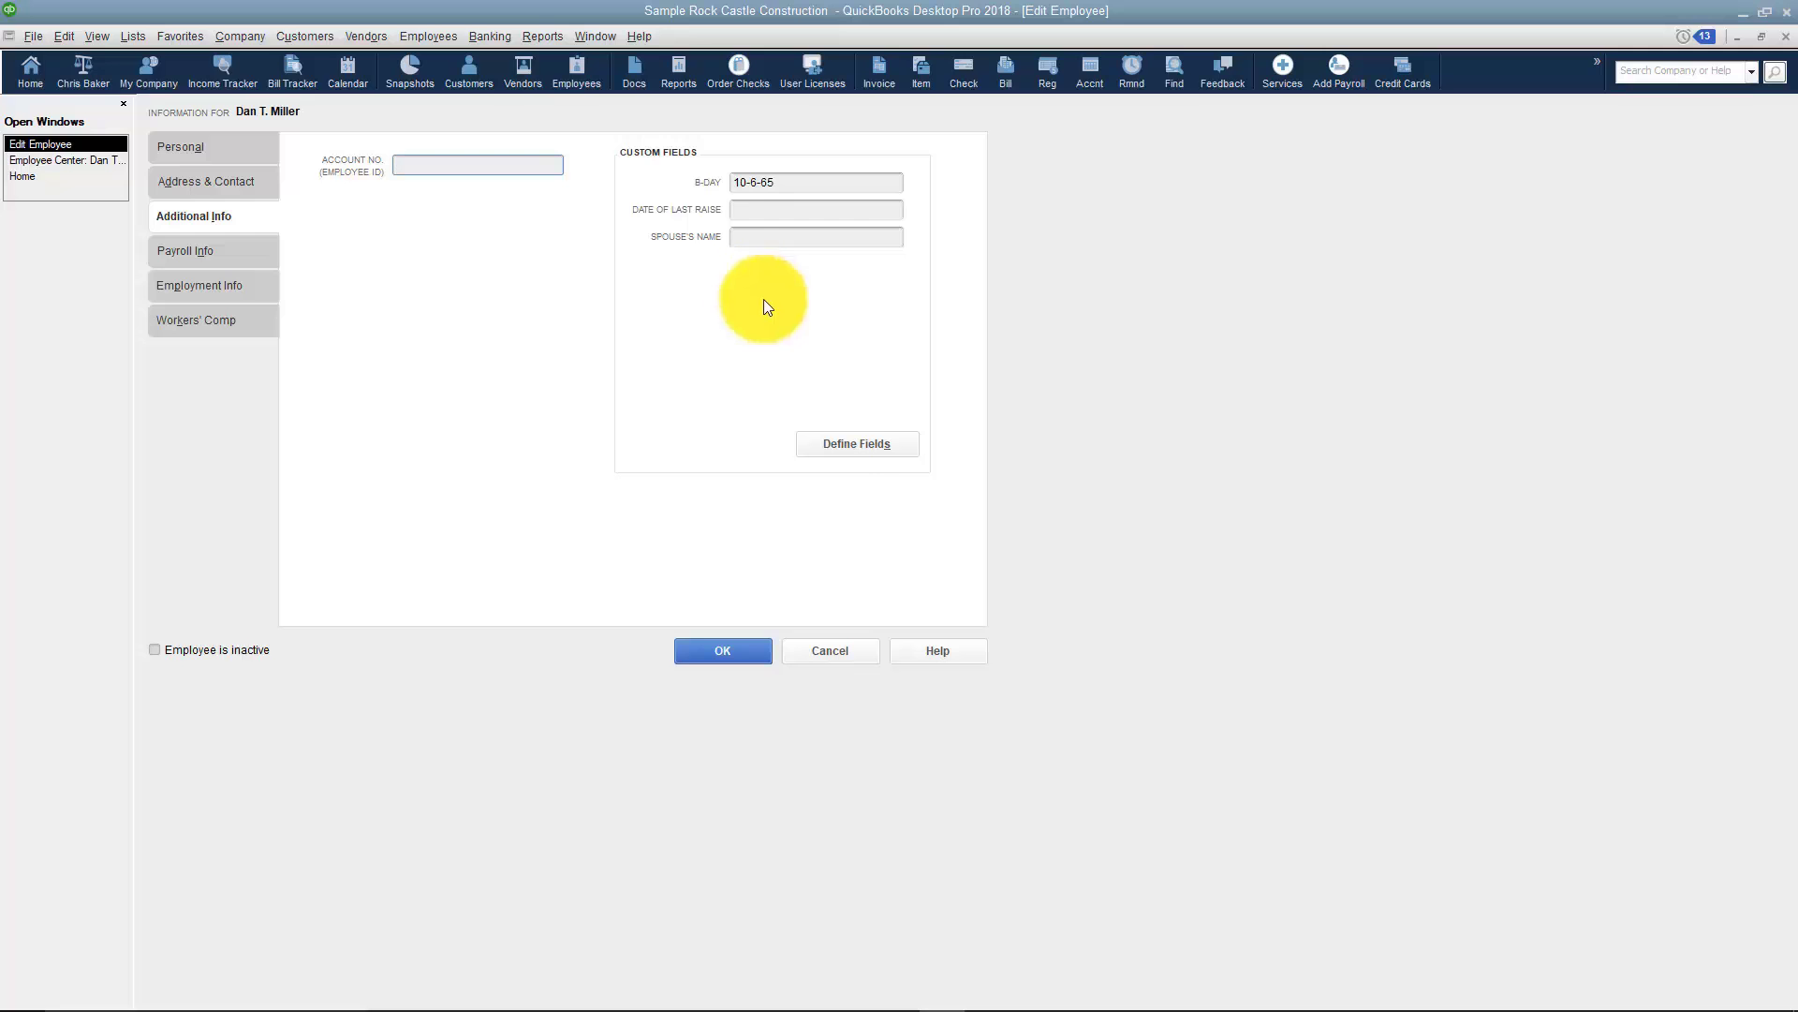
Try a new customer custom field below Spouse's Name, then cancel the setup without saving
{"action": "left_click", "coordinate": [841, 445]}
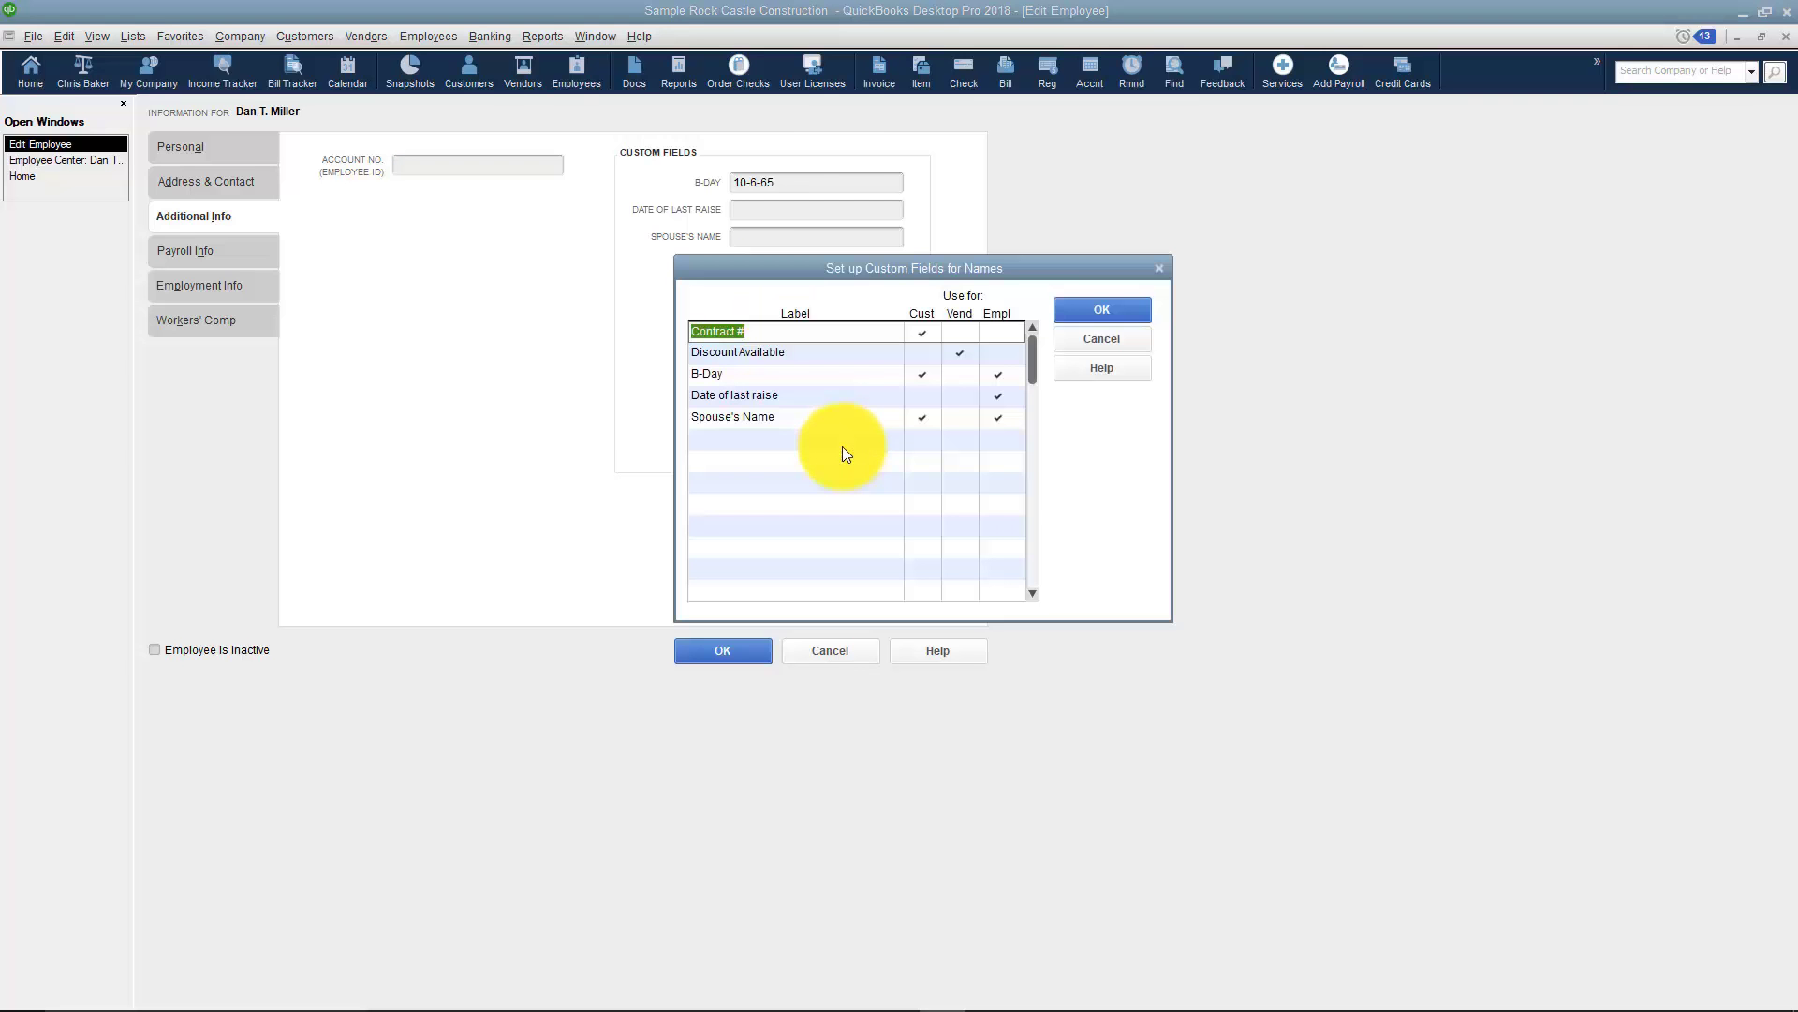
{"action": "left_click", "coordinate": [725, 440]}
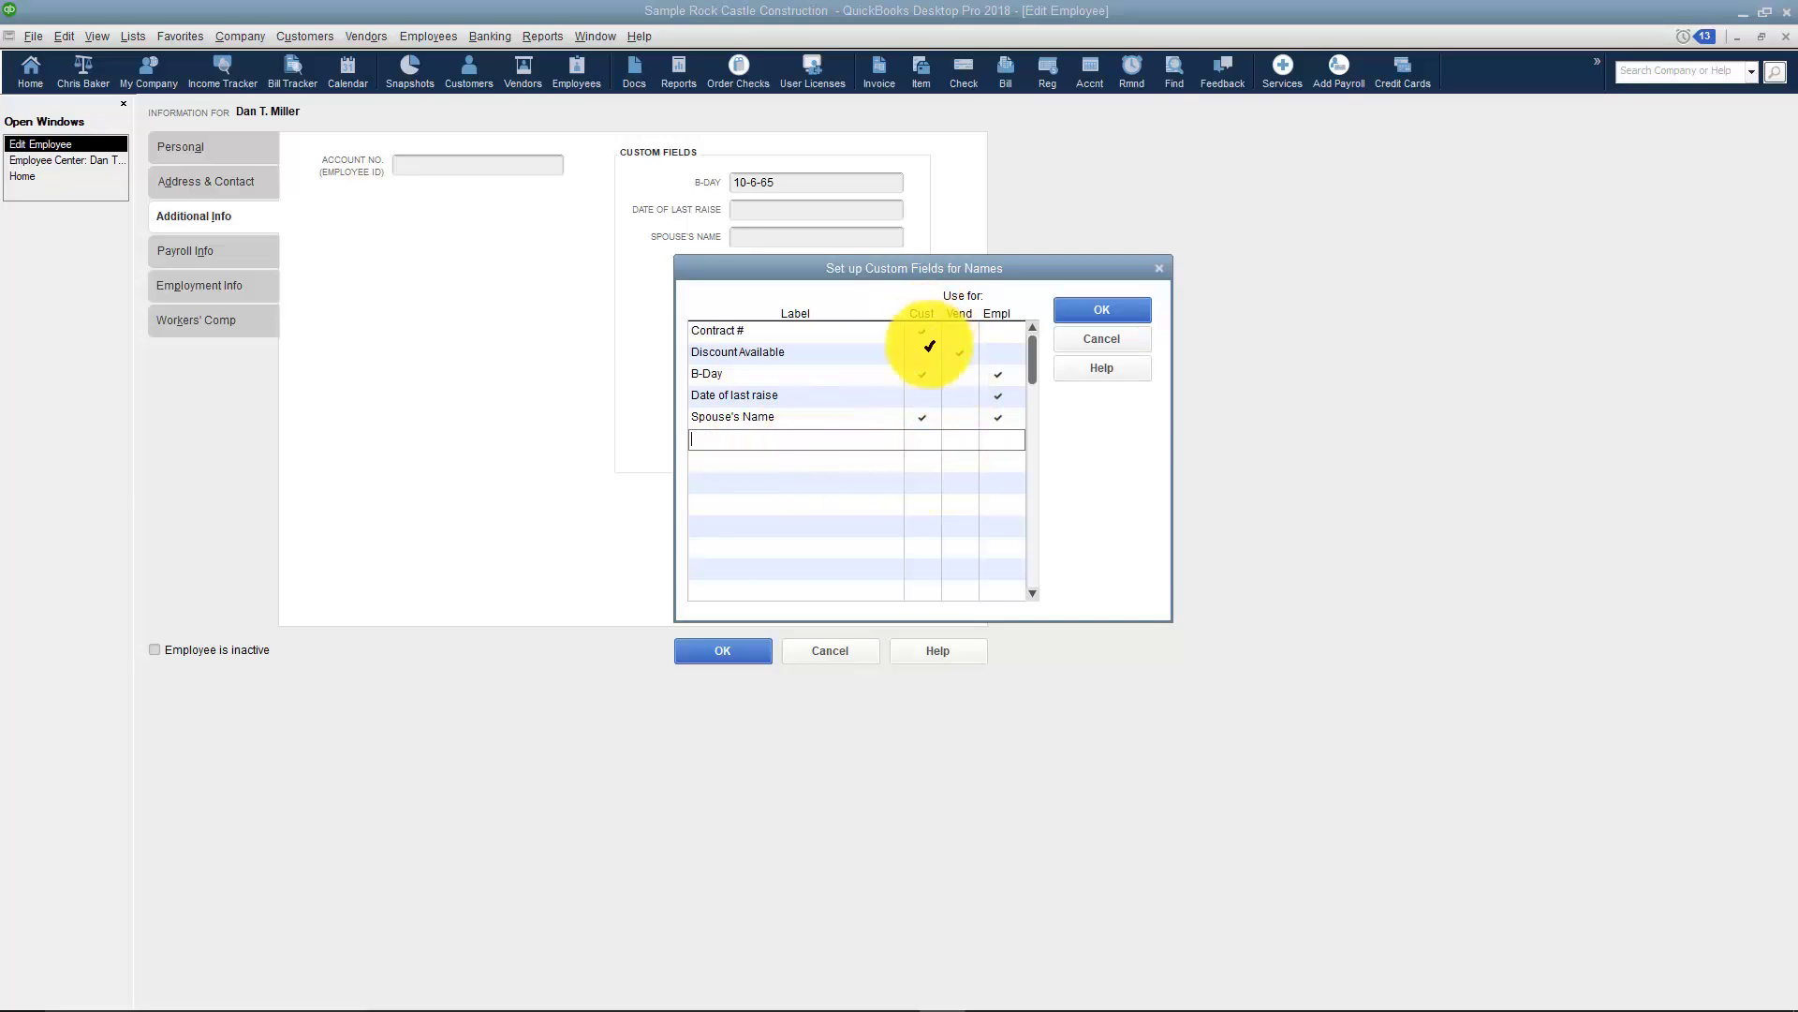
{"action": "left_click", "coordinate": [918, 443]}
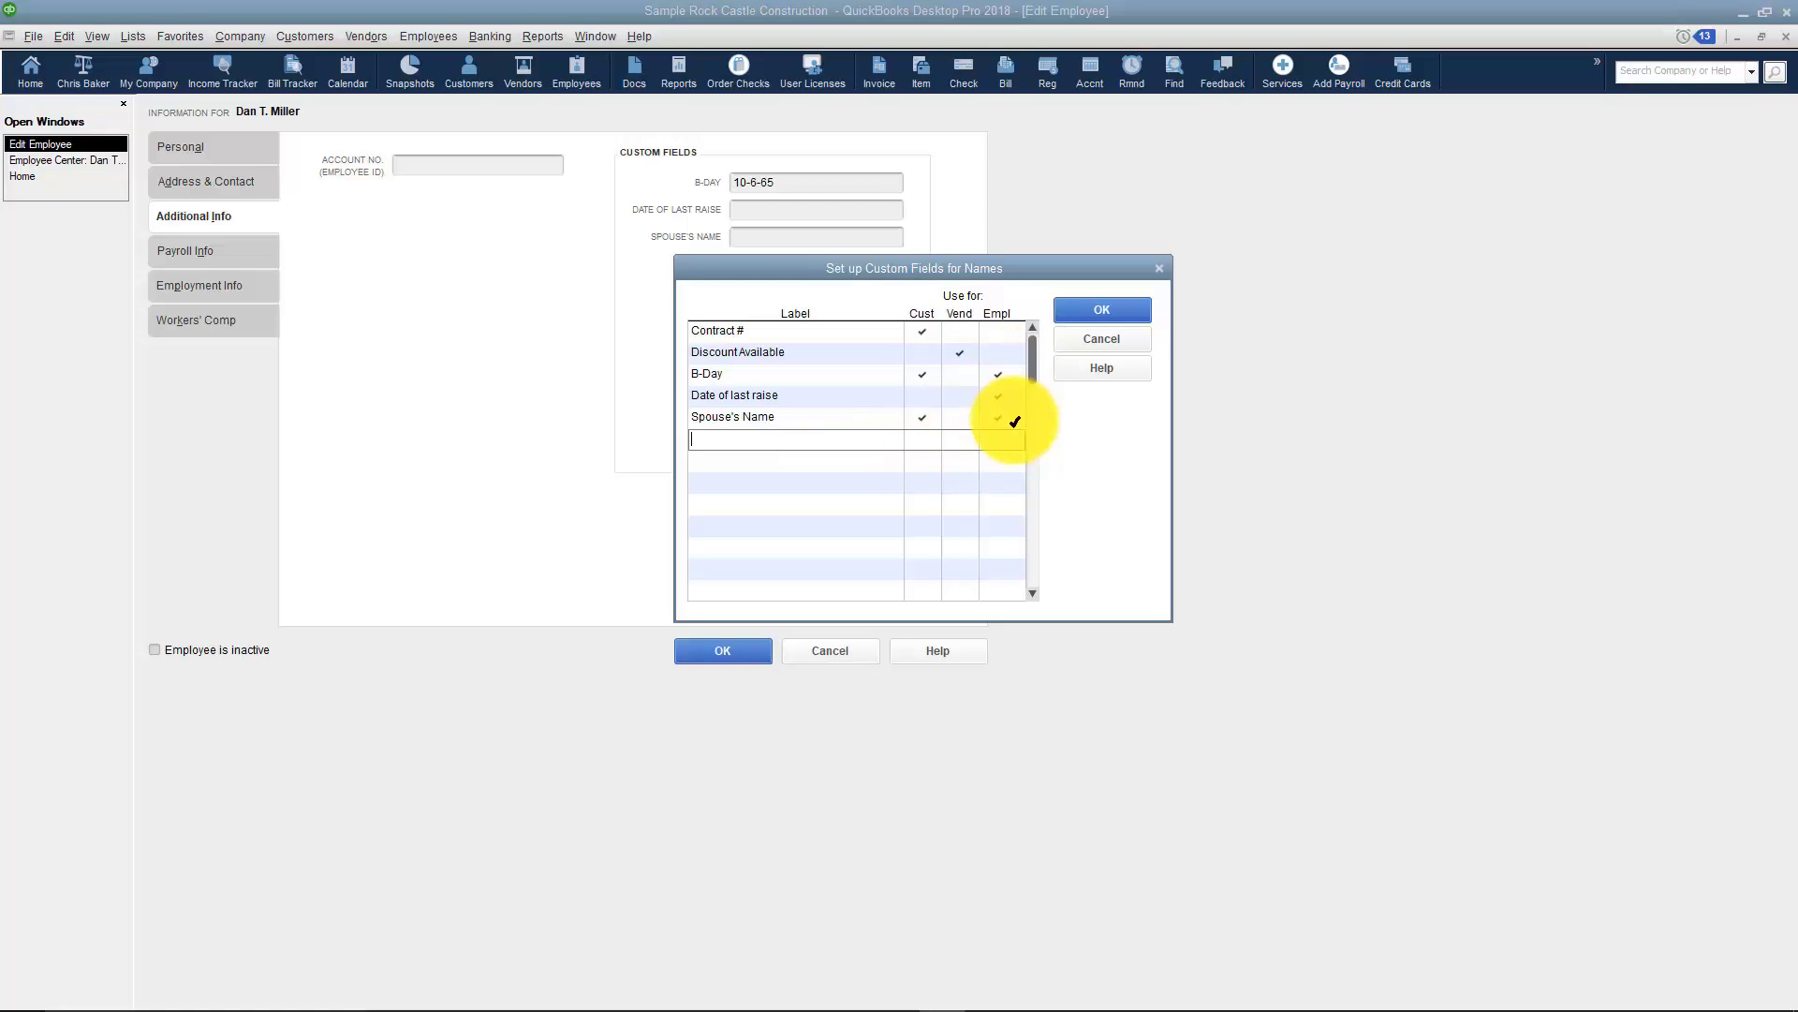
{"action": "left_click", "coordinate": [1088, 337]}
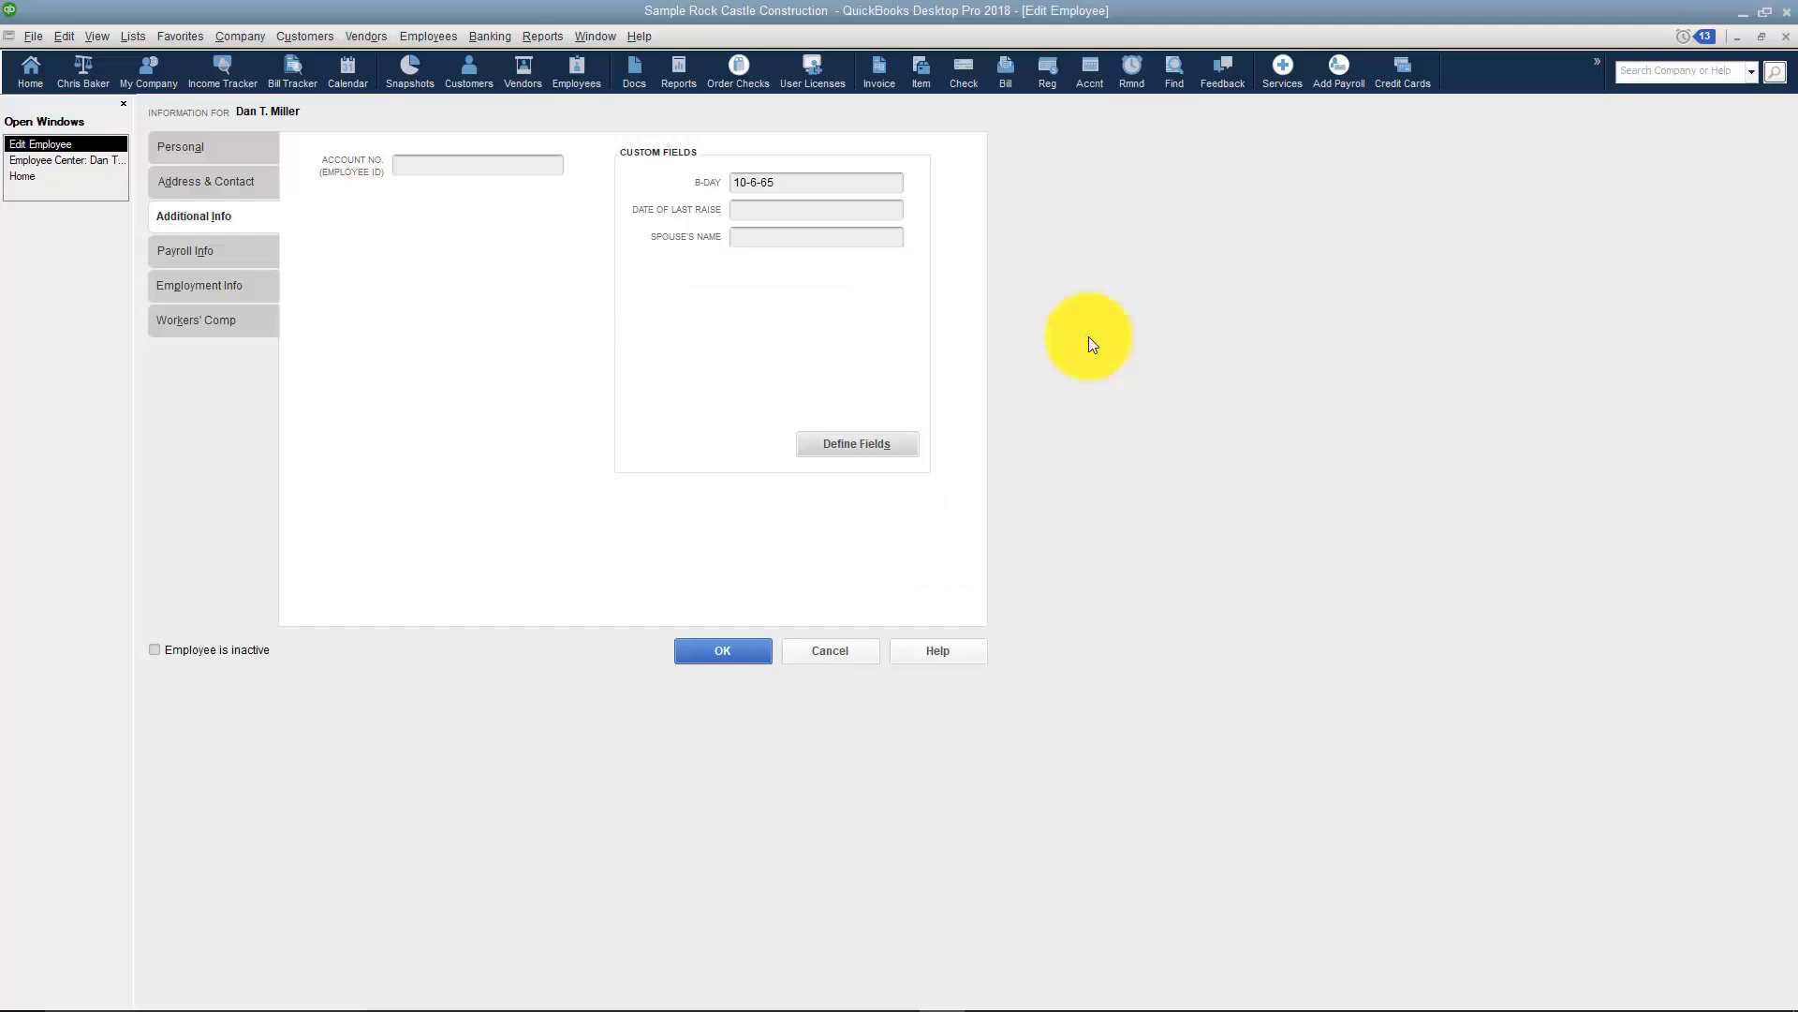
Show Payroll Info and inspect the Salary earnings item at 41,500.00, keeping Salary selected
{"action": "left_click", "coordinate": [204, 251]}
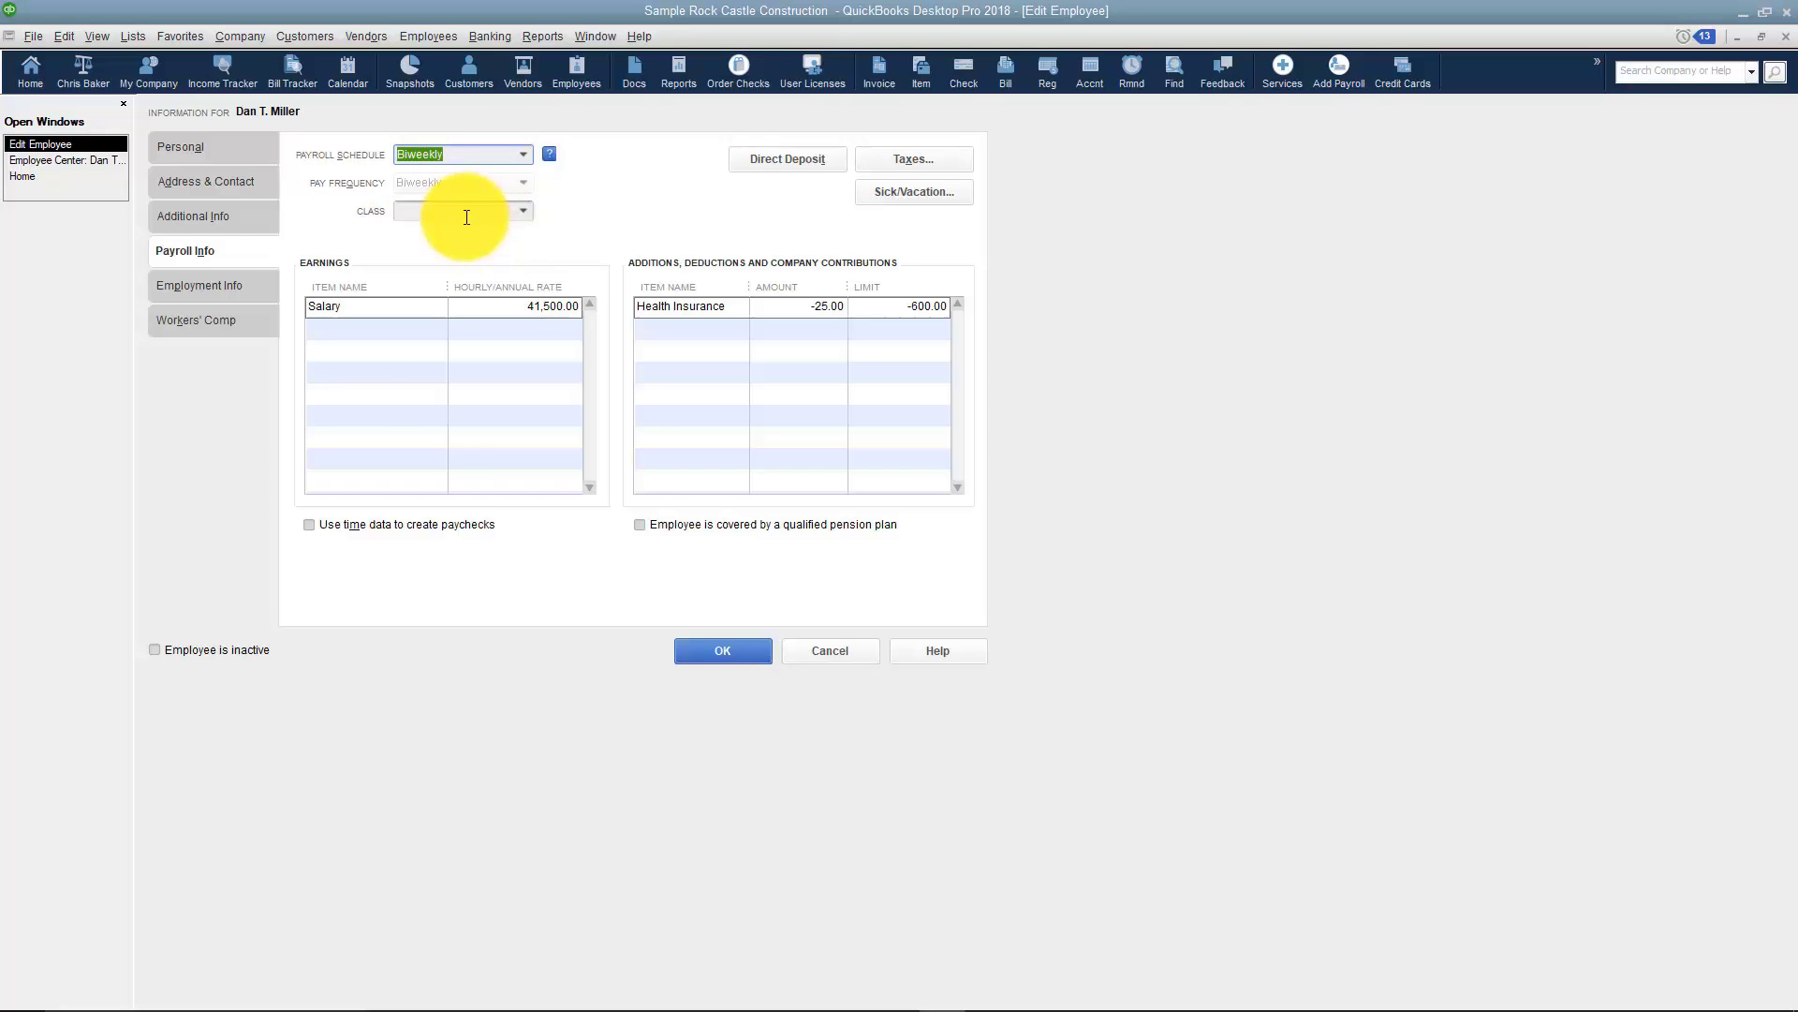
{"action": "left_click", "coordinate": [380, 307]}
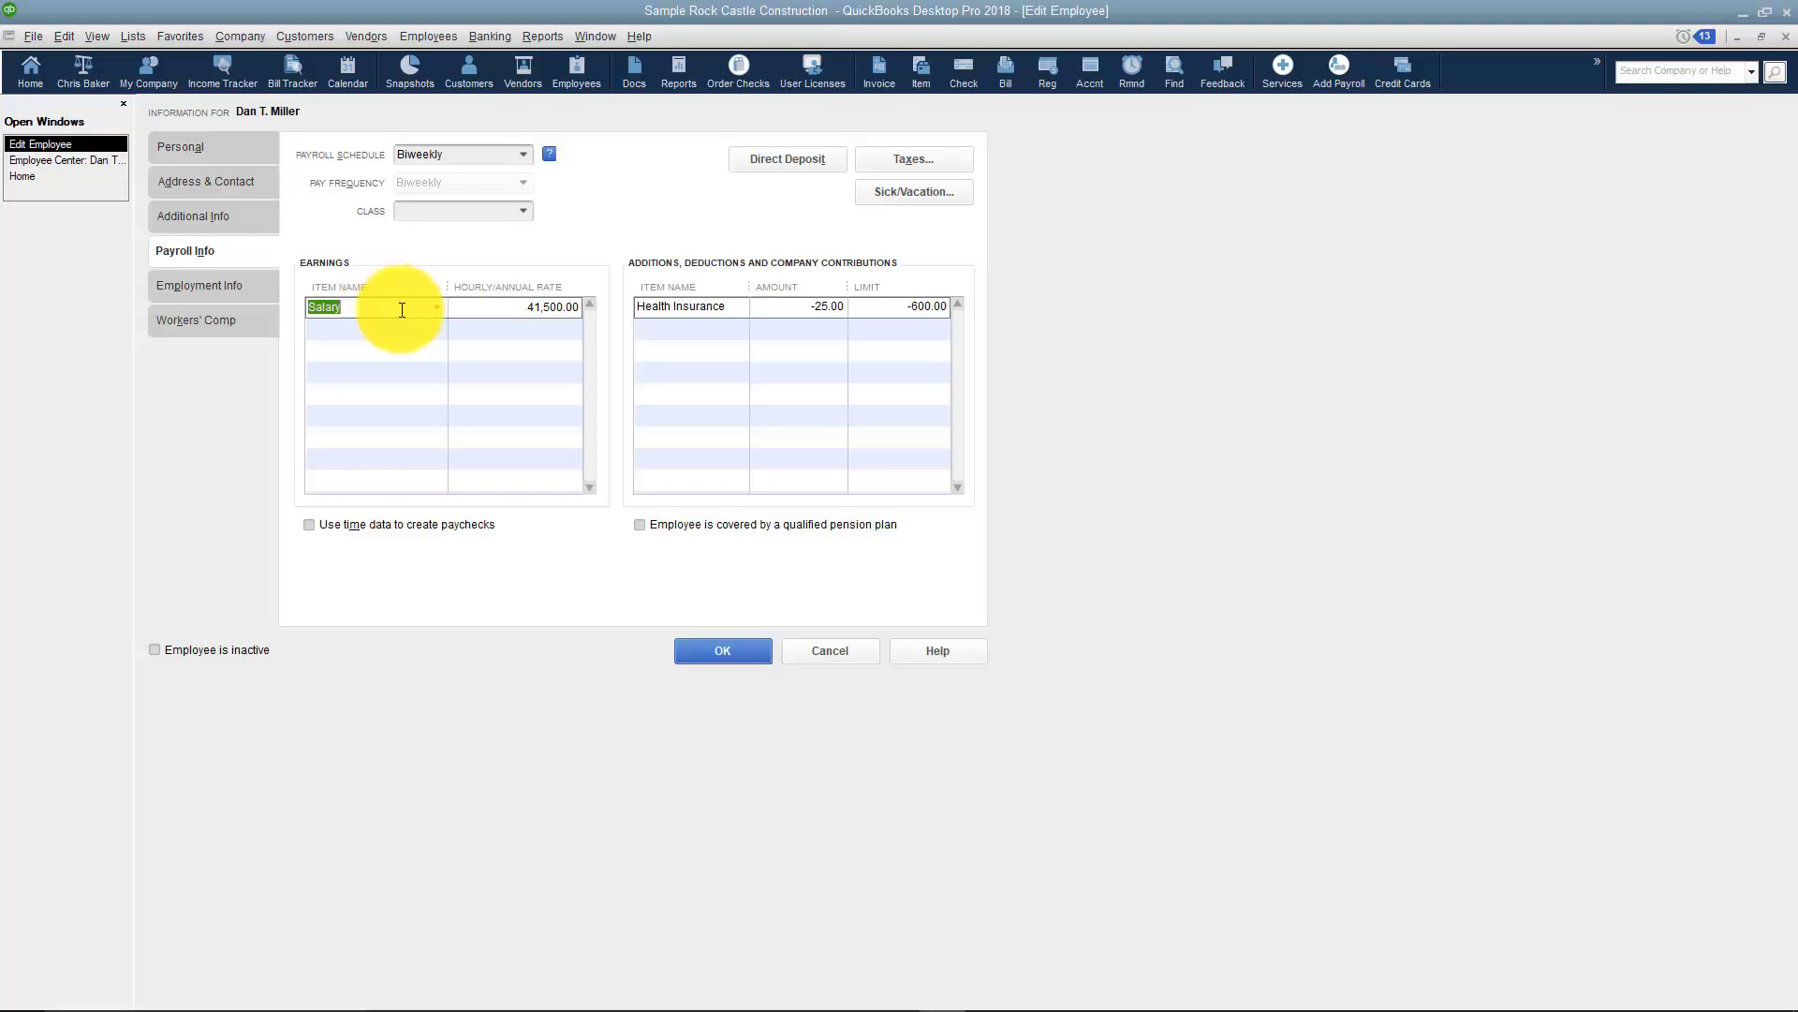
{"action": "left_click", "coordinate": [524, 306]}
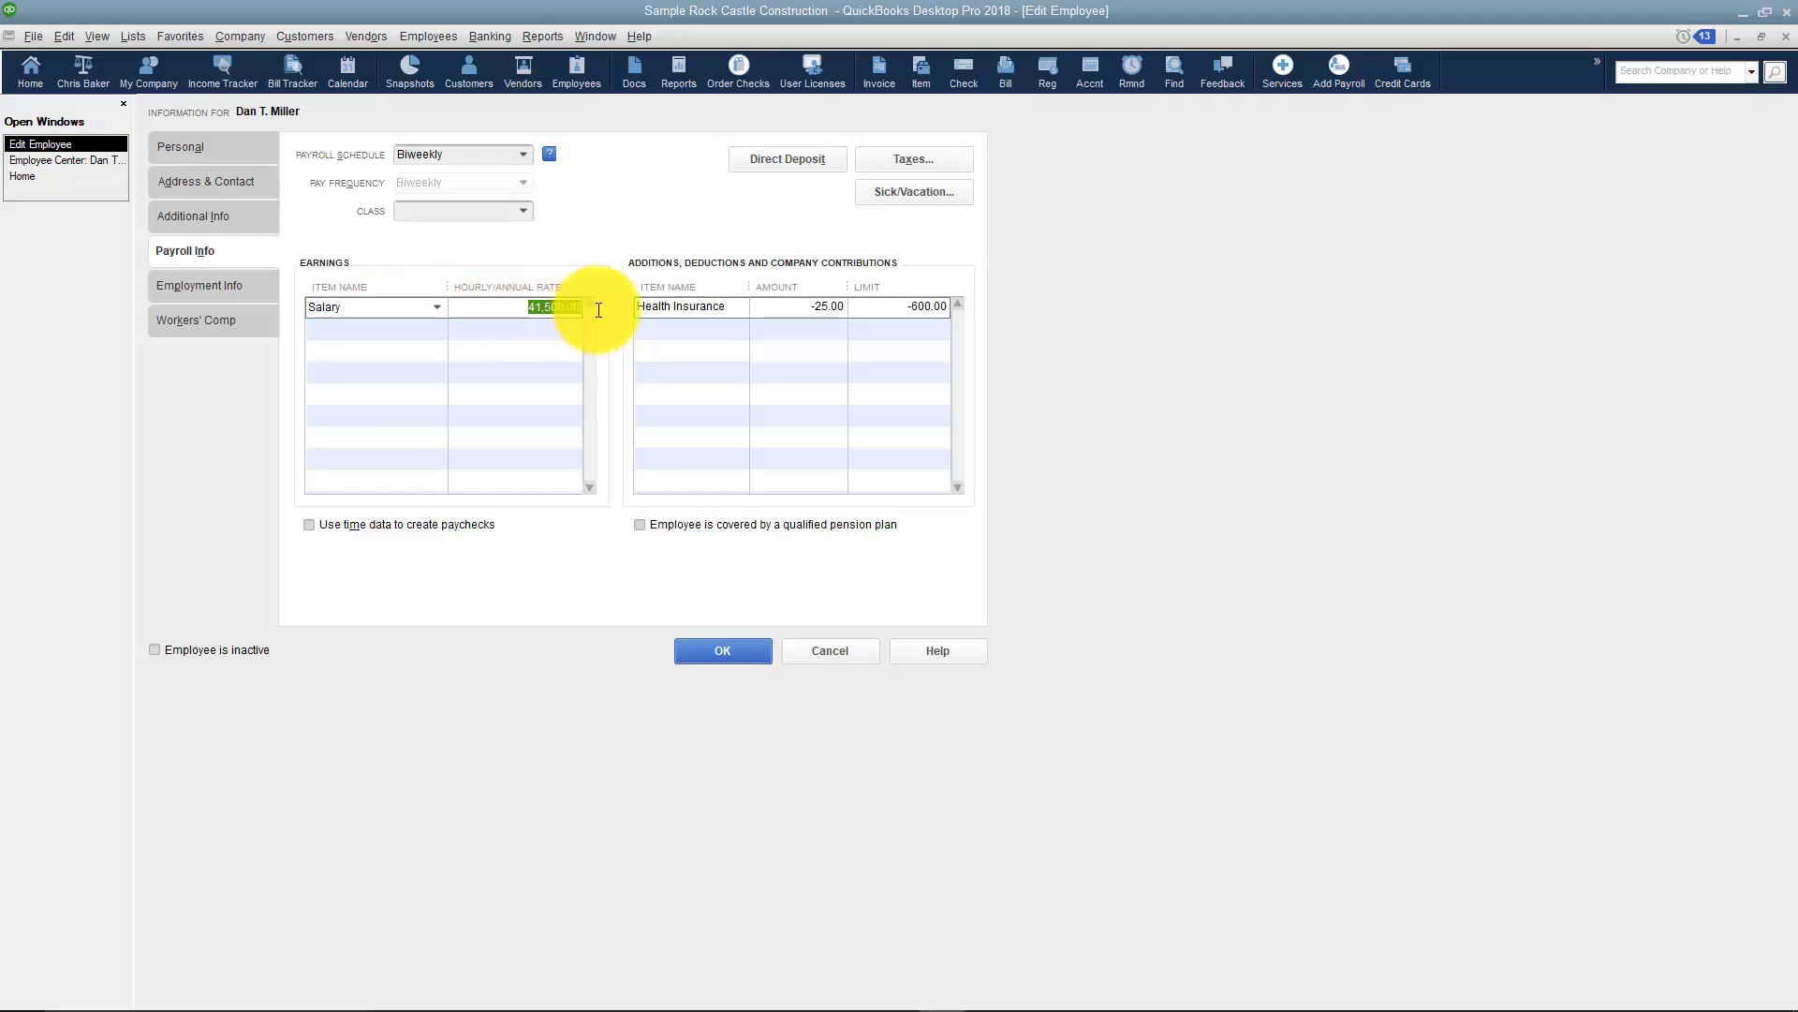
{"action": "left_click", "coordinate": [437, 307]}
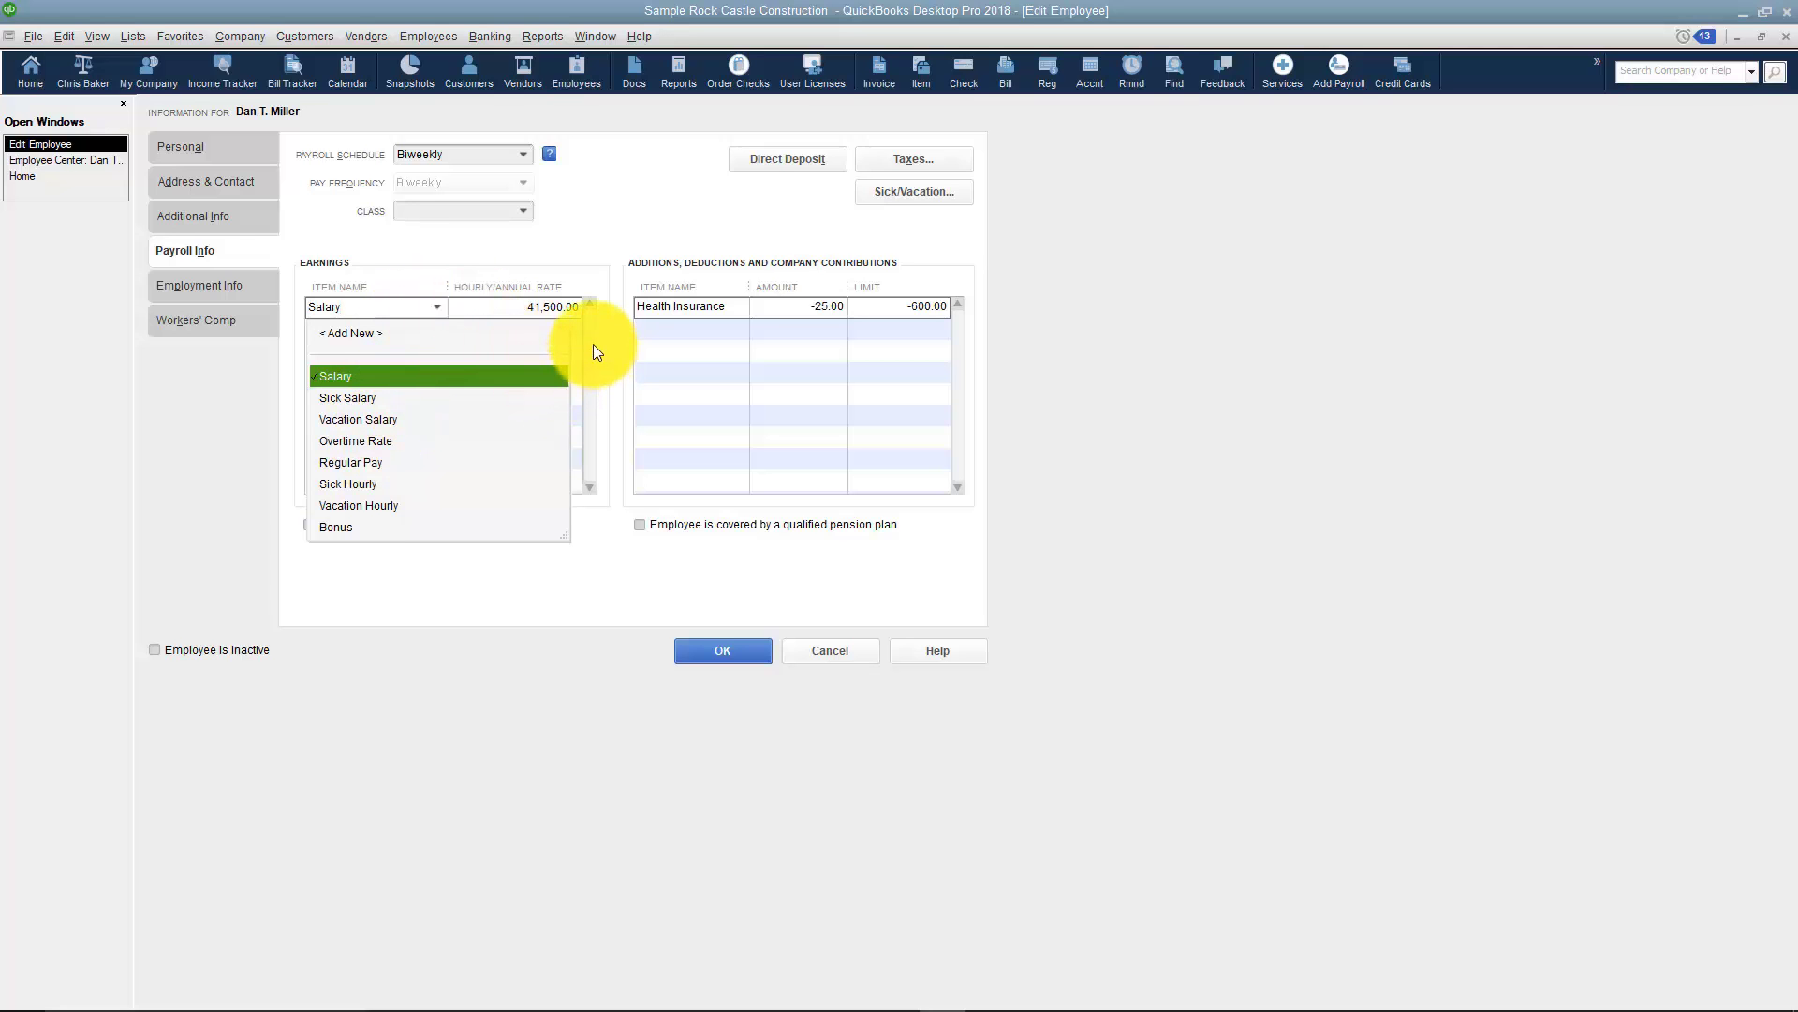
{"action": "left_click", "coordinate": [582, 538]}
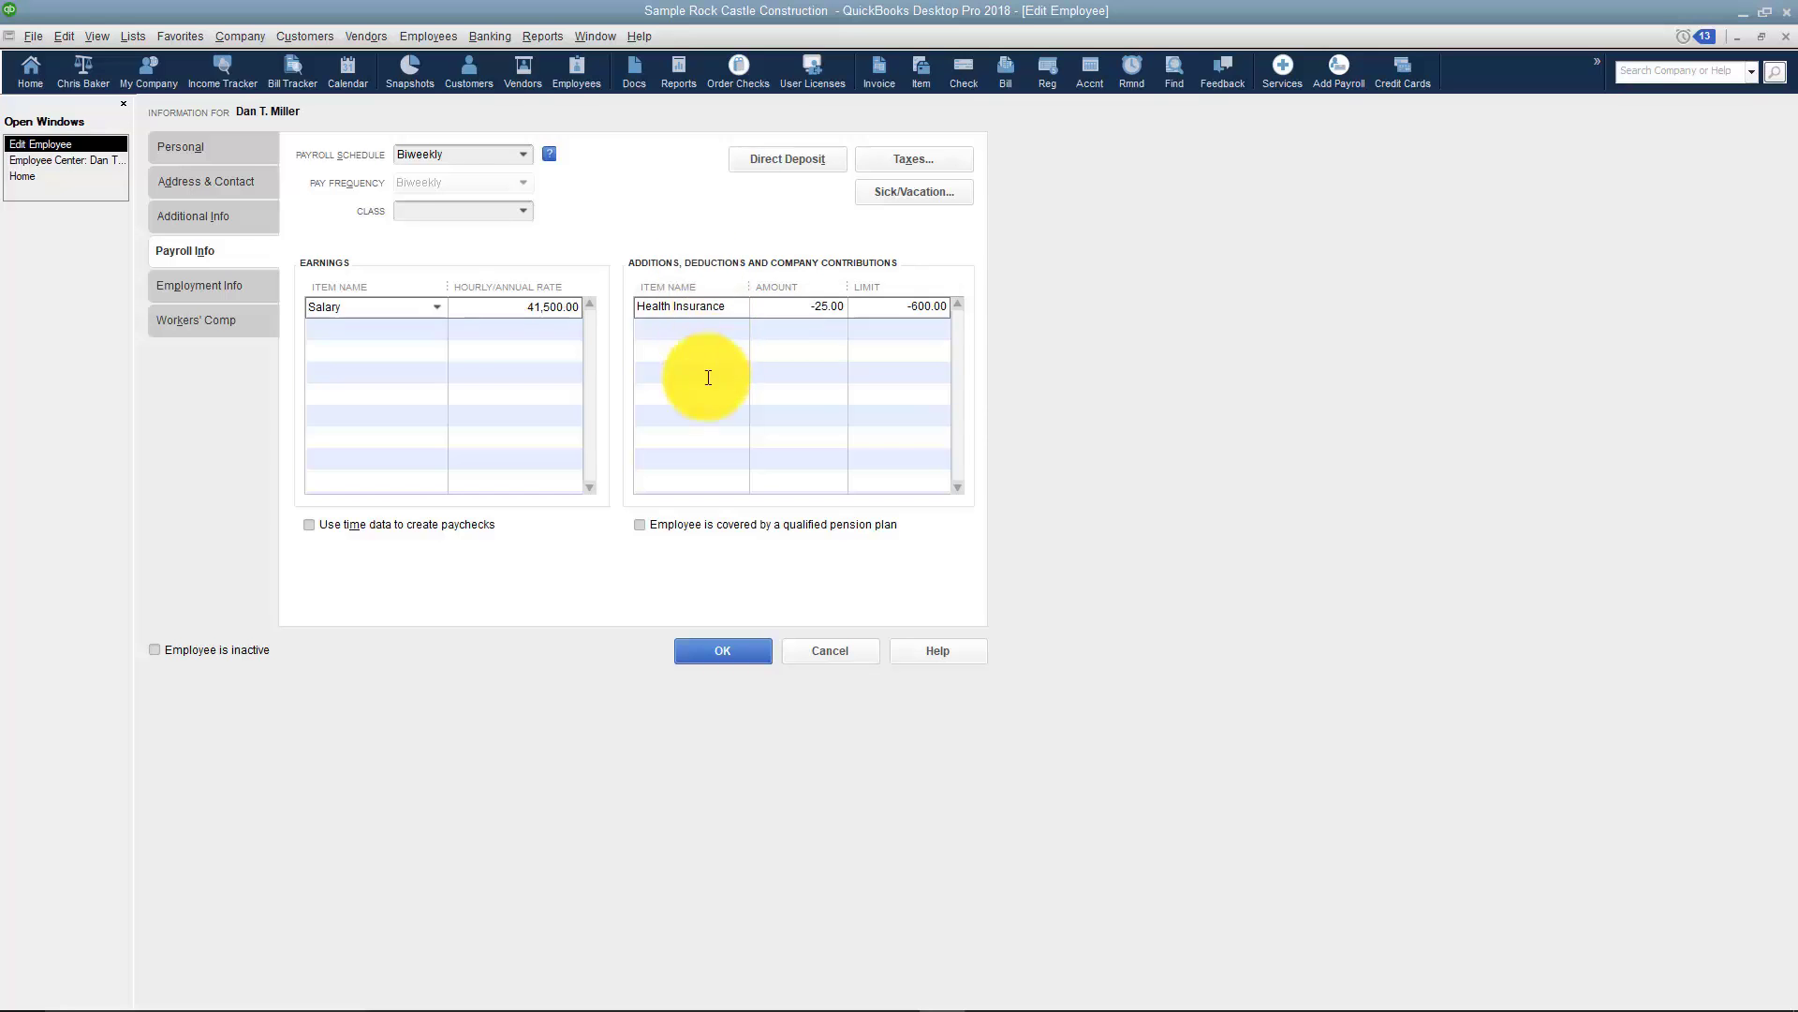
Add a Dental Insurance deduction row with amount 6.50 and no limit
{"action": "left_click", "coordinate": [723, 326]}
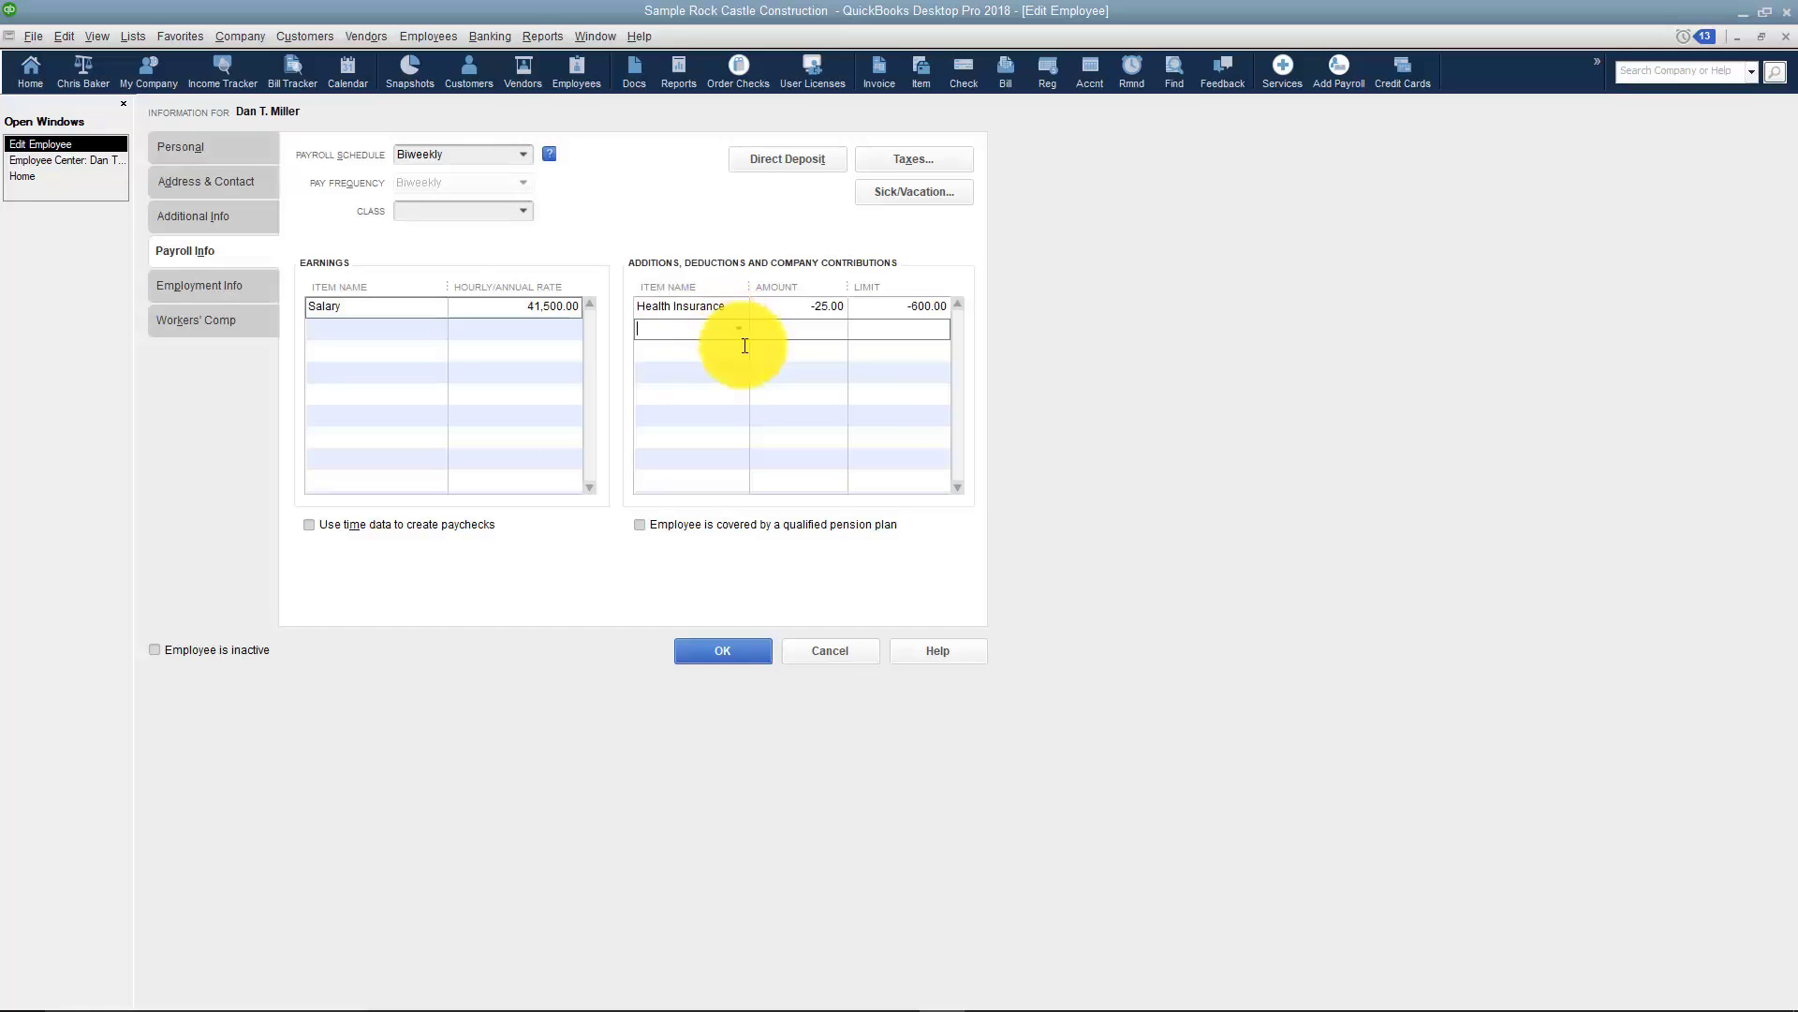
{"action": "left_click", "coordinate": [739, 328]}
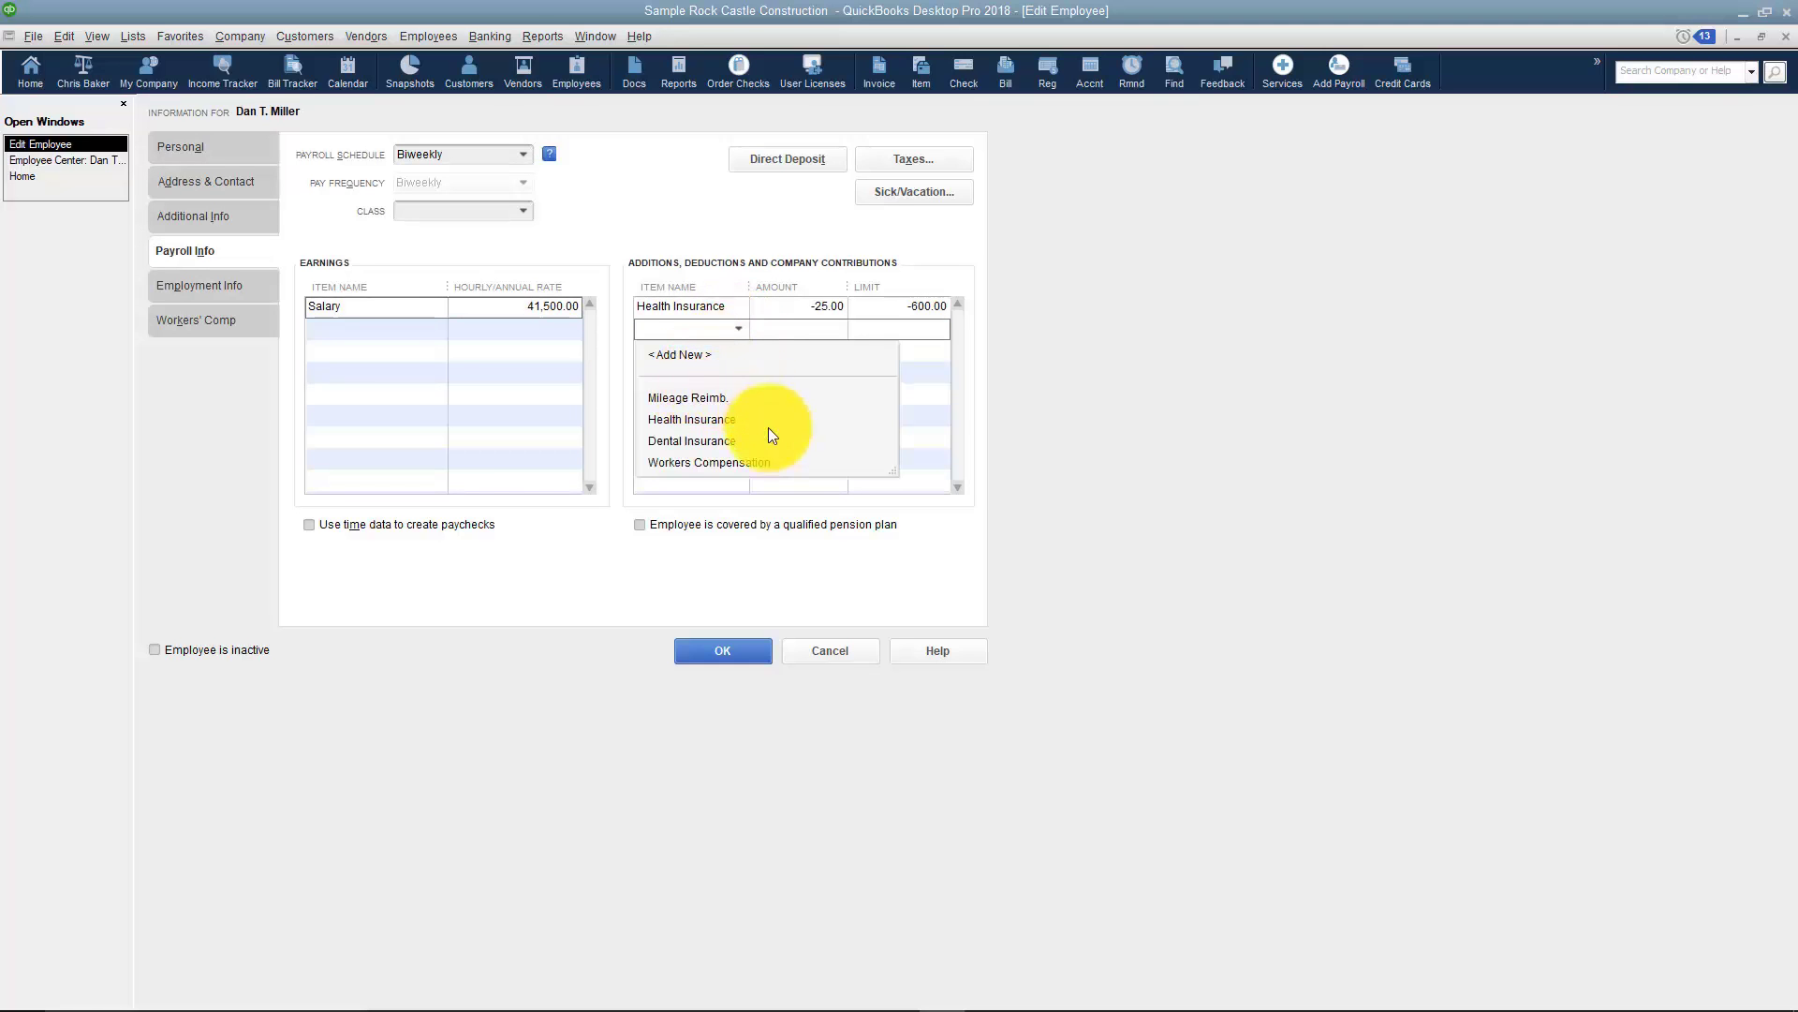
{"action": "left_click", "coordinate": [711, 441]}
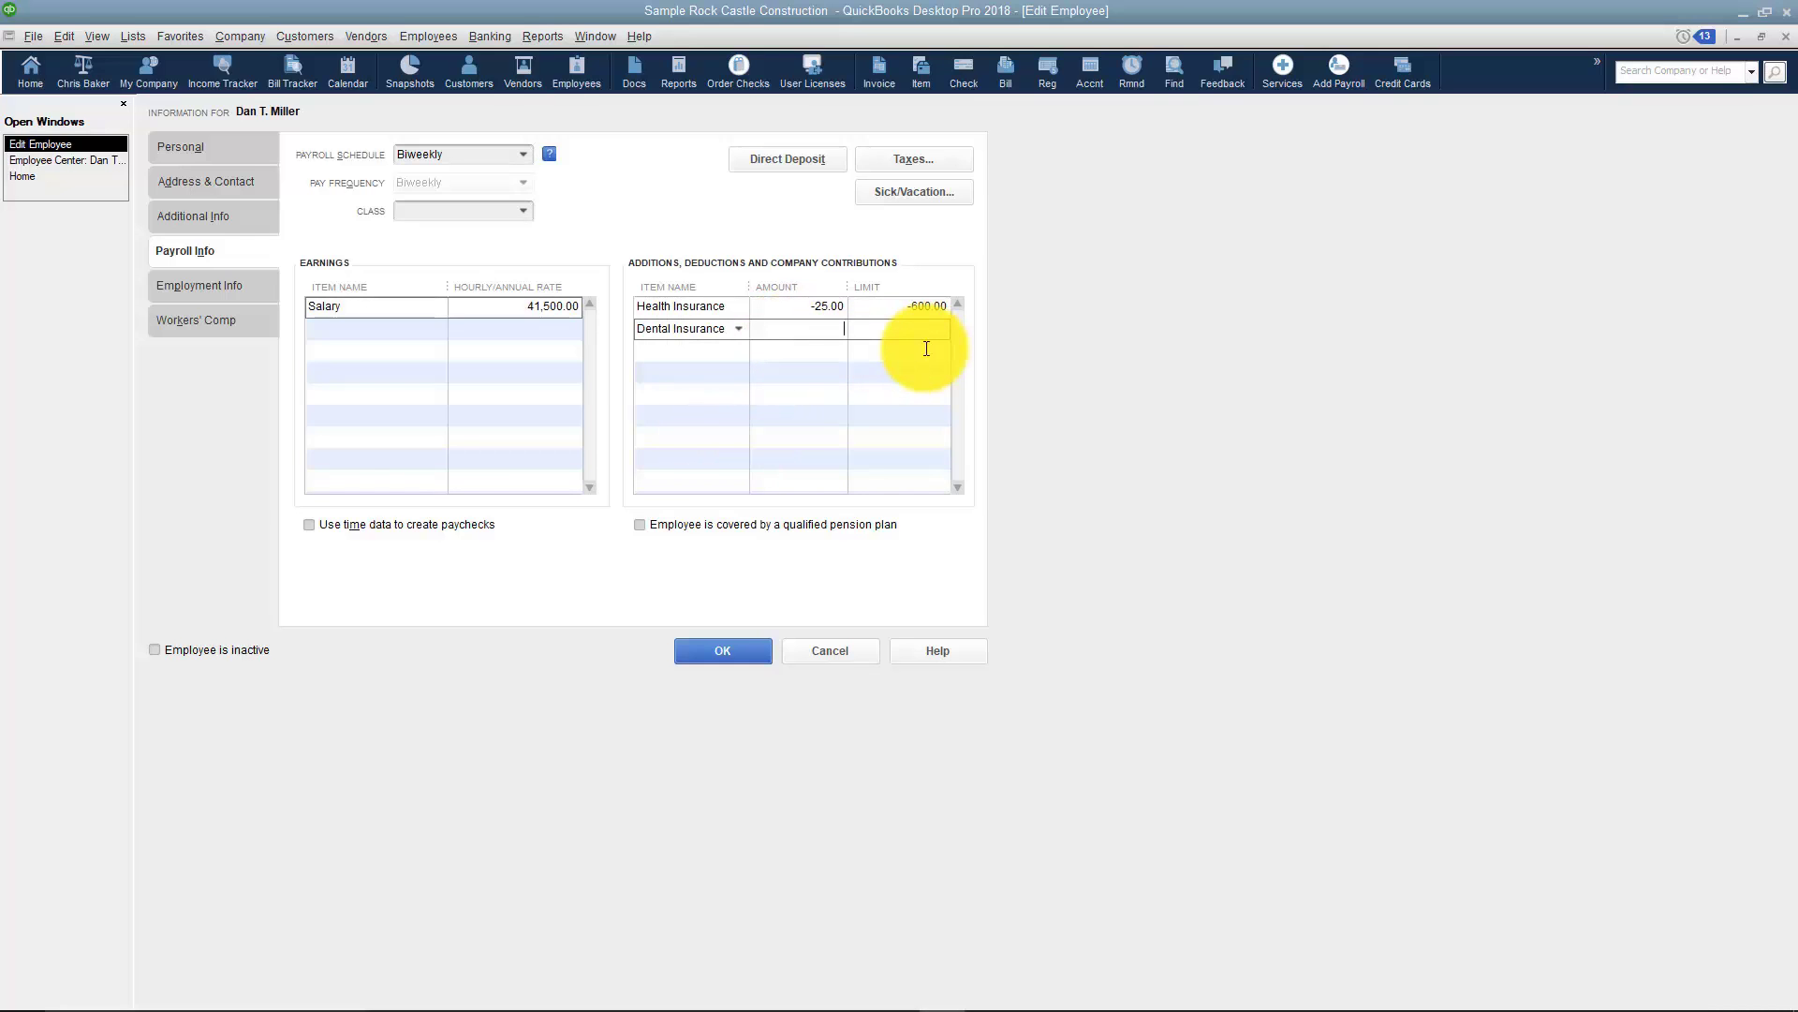
{"action": "type", "text": "6.5"}
{"action": "key", "text": "Tab"}
{"action": "left_click", "coordinate": [772, 157]}
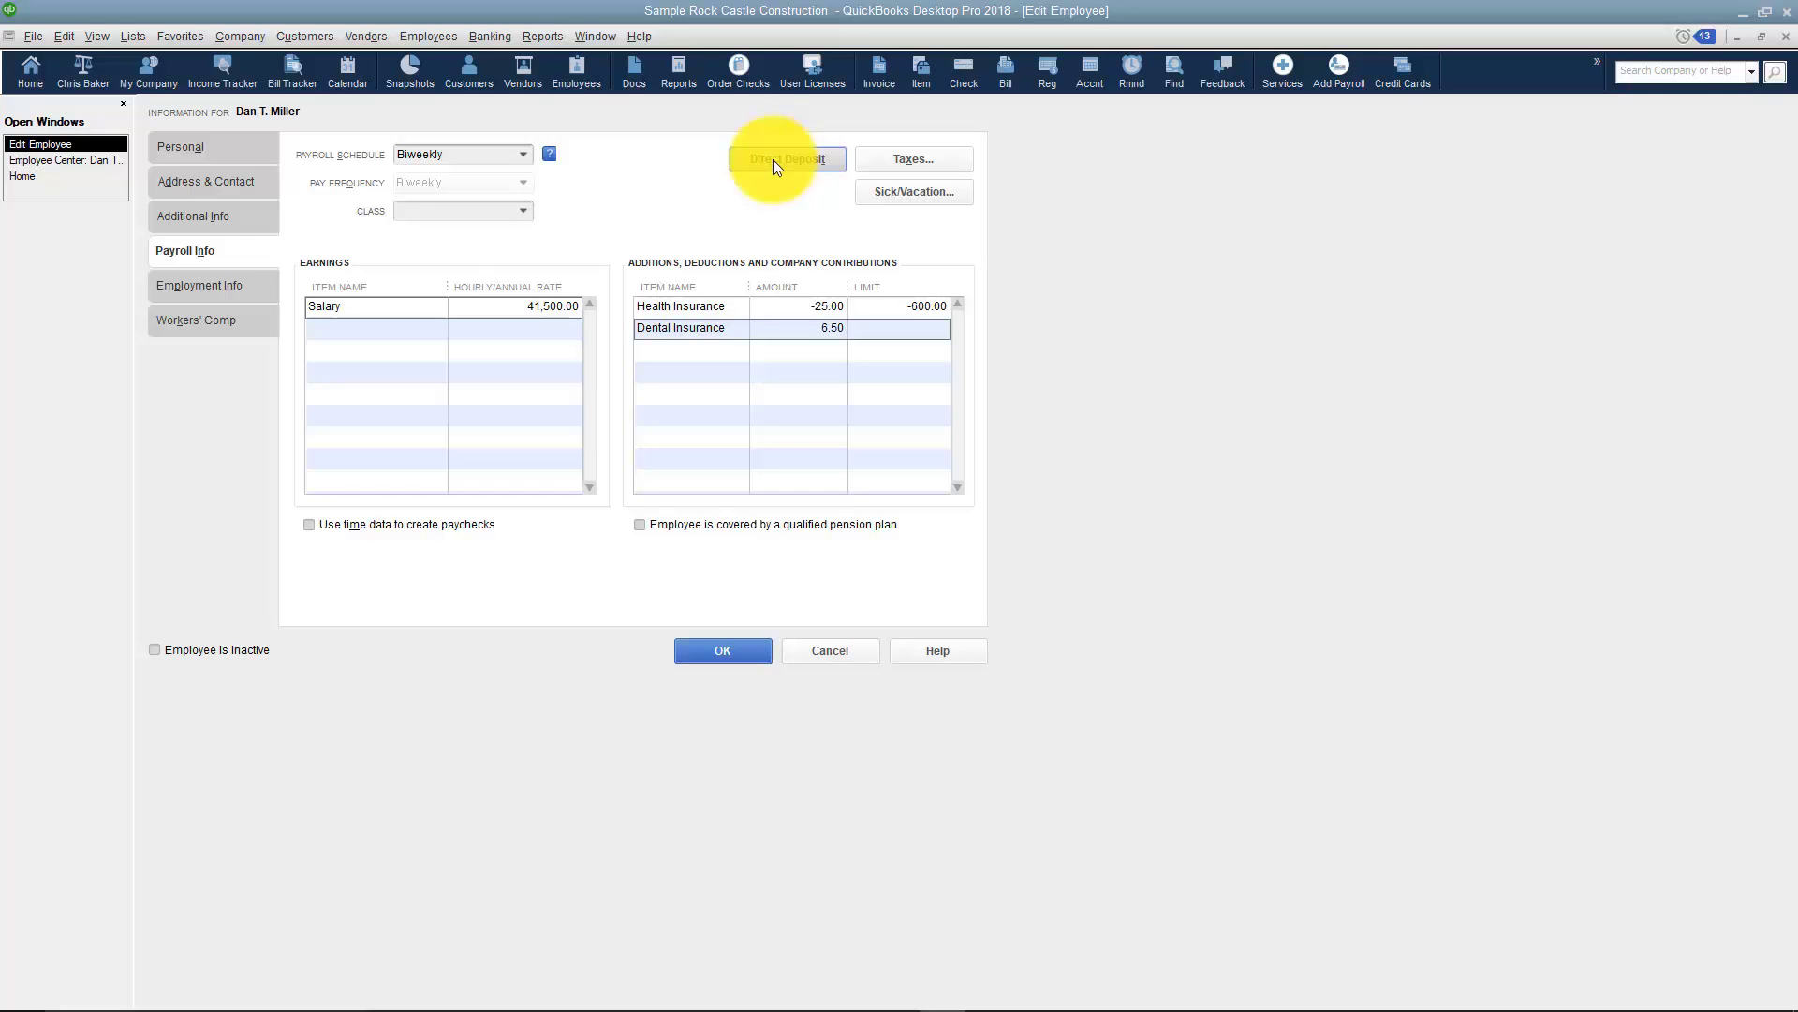
{"action": "left_click", "coordinate": [901, 157]}
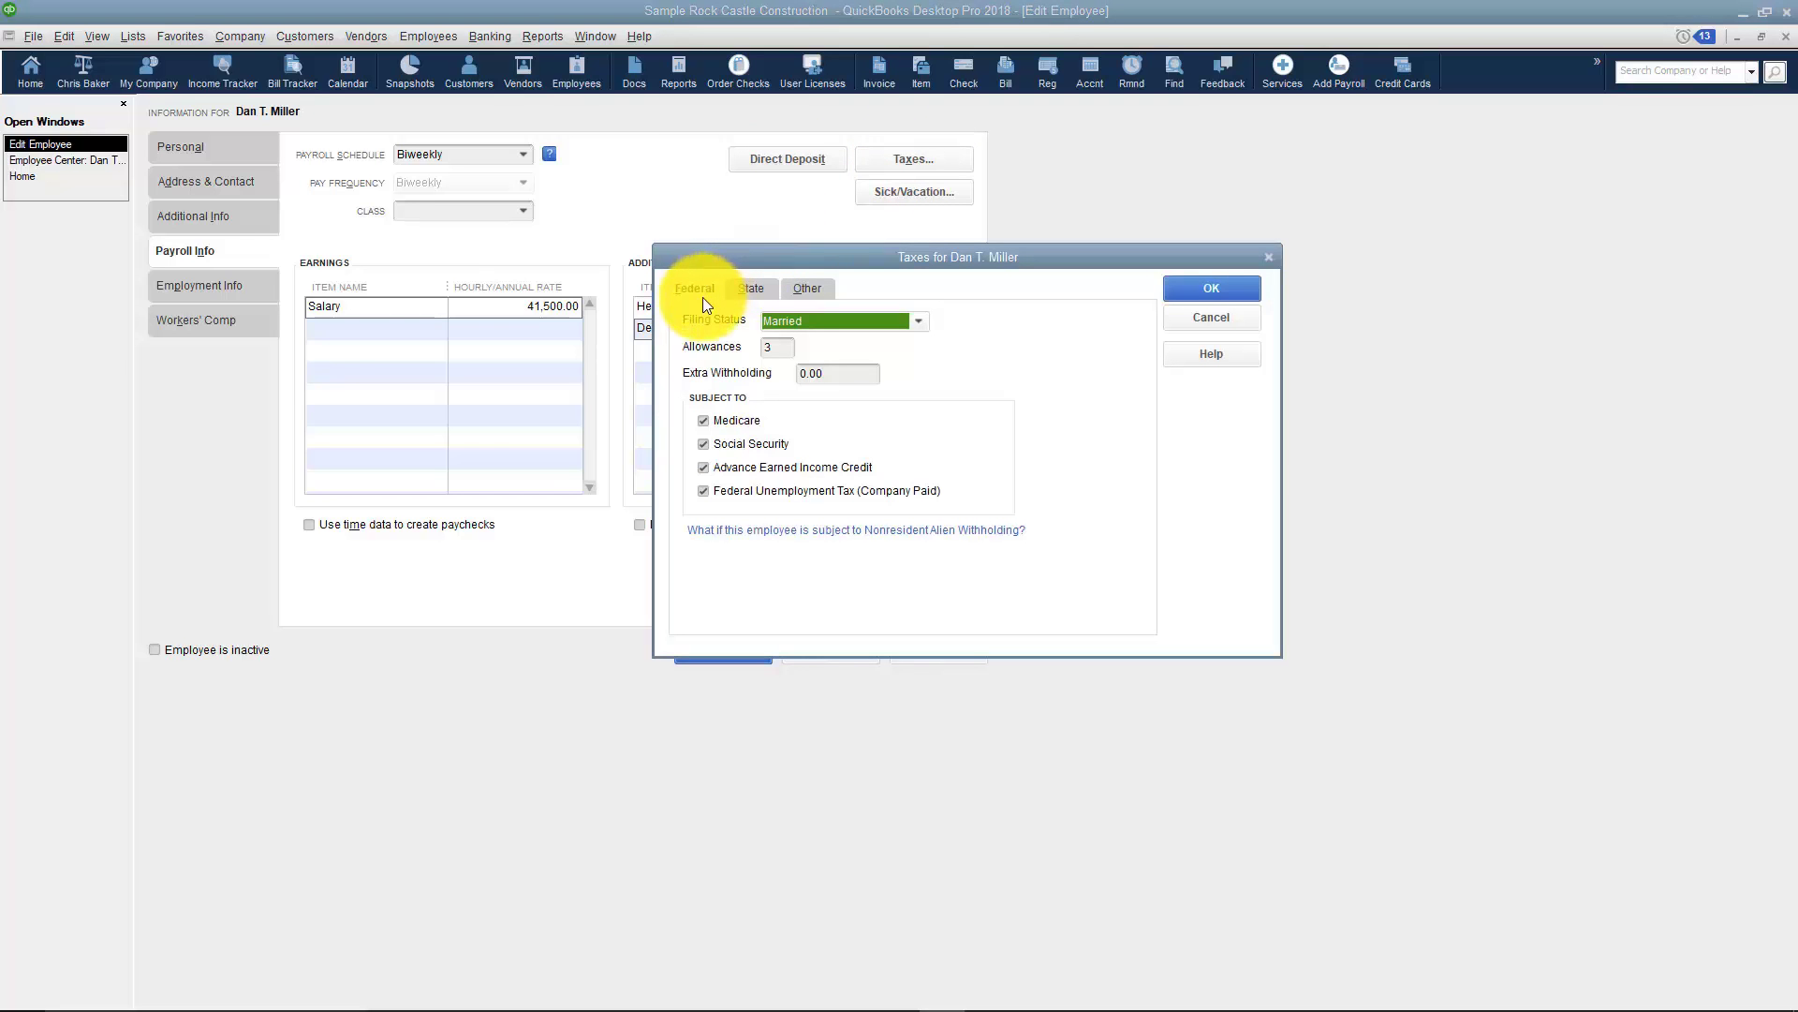
{"action": "left_click", "coordinate": [919, 323]}
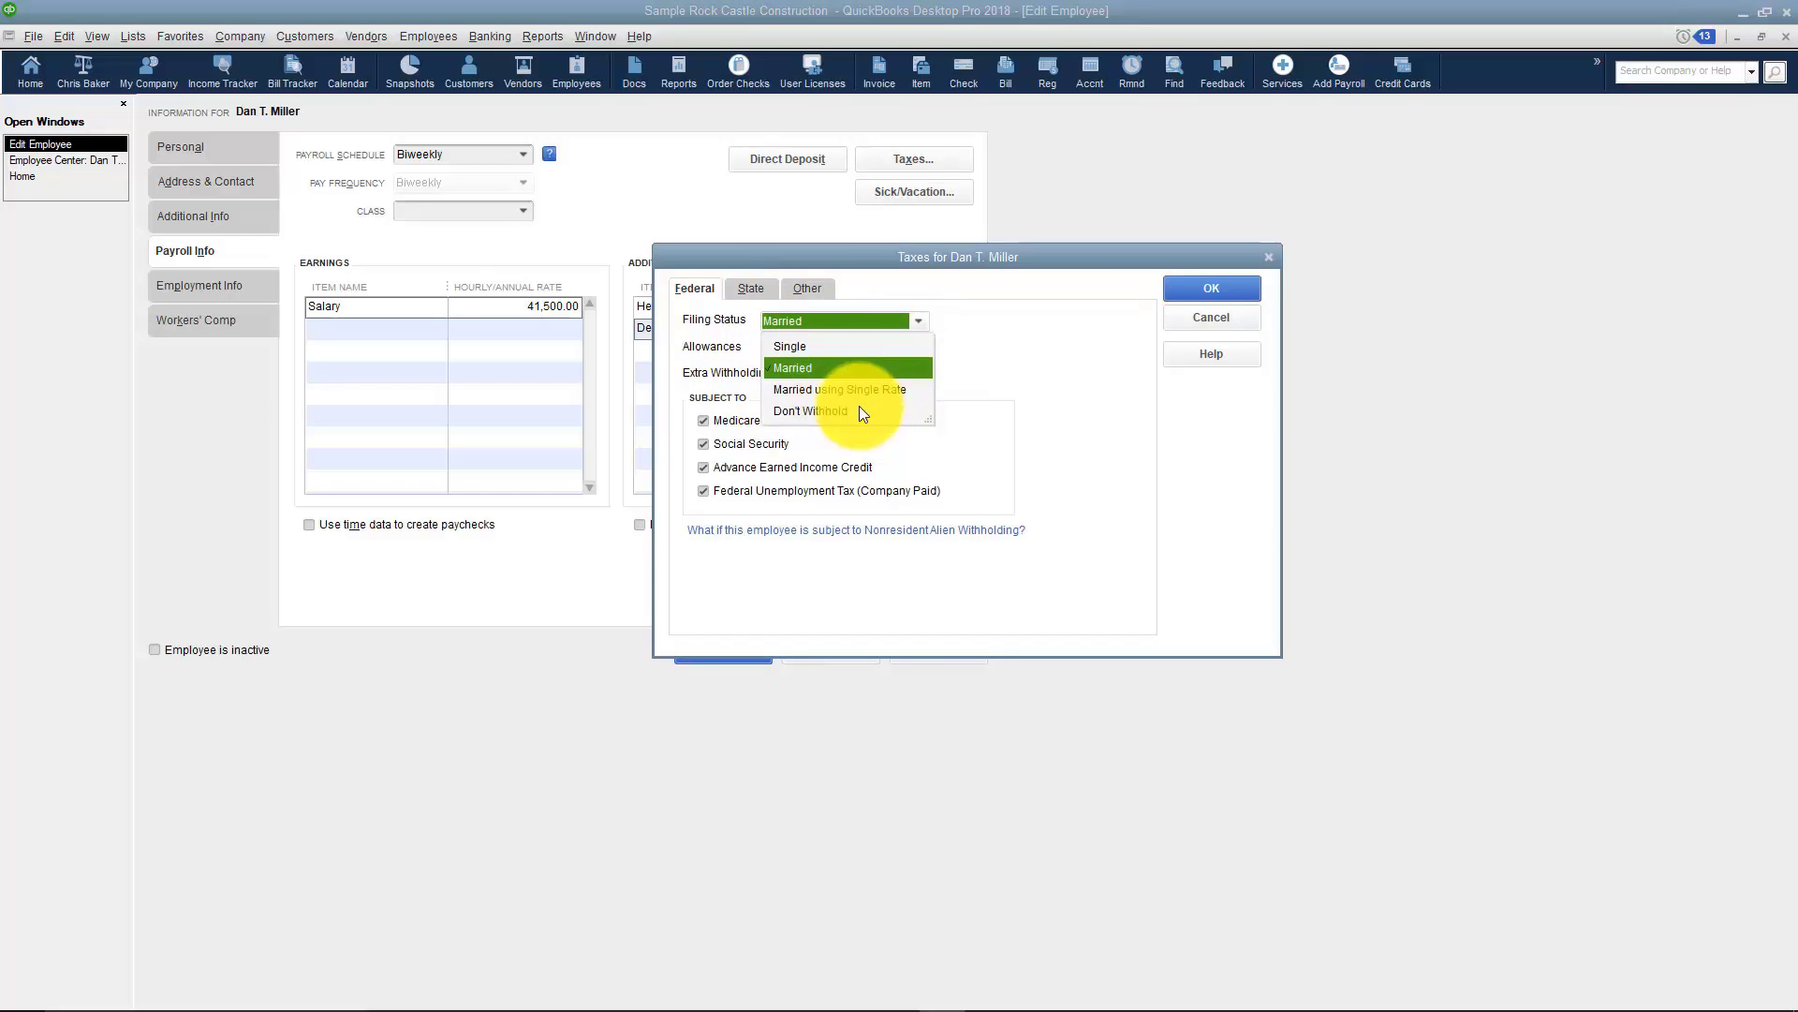
{"action": "left_click", "coordinate": [970, 351]}
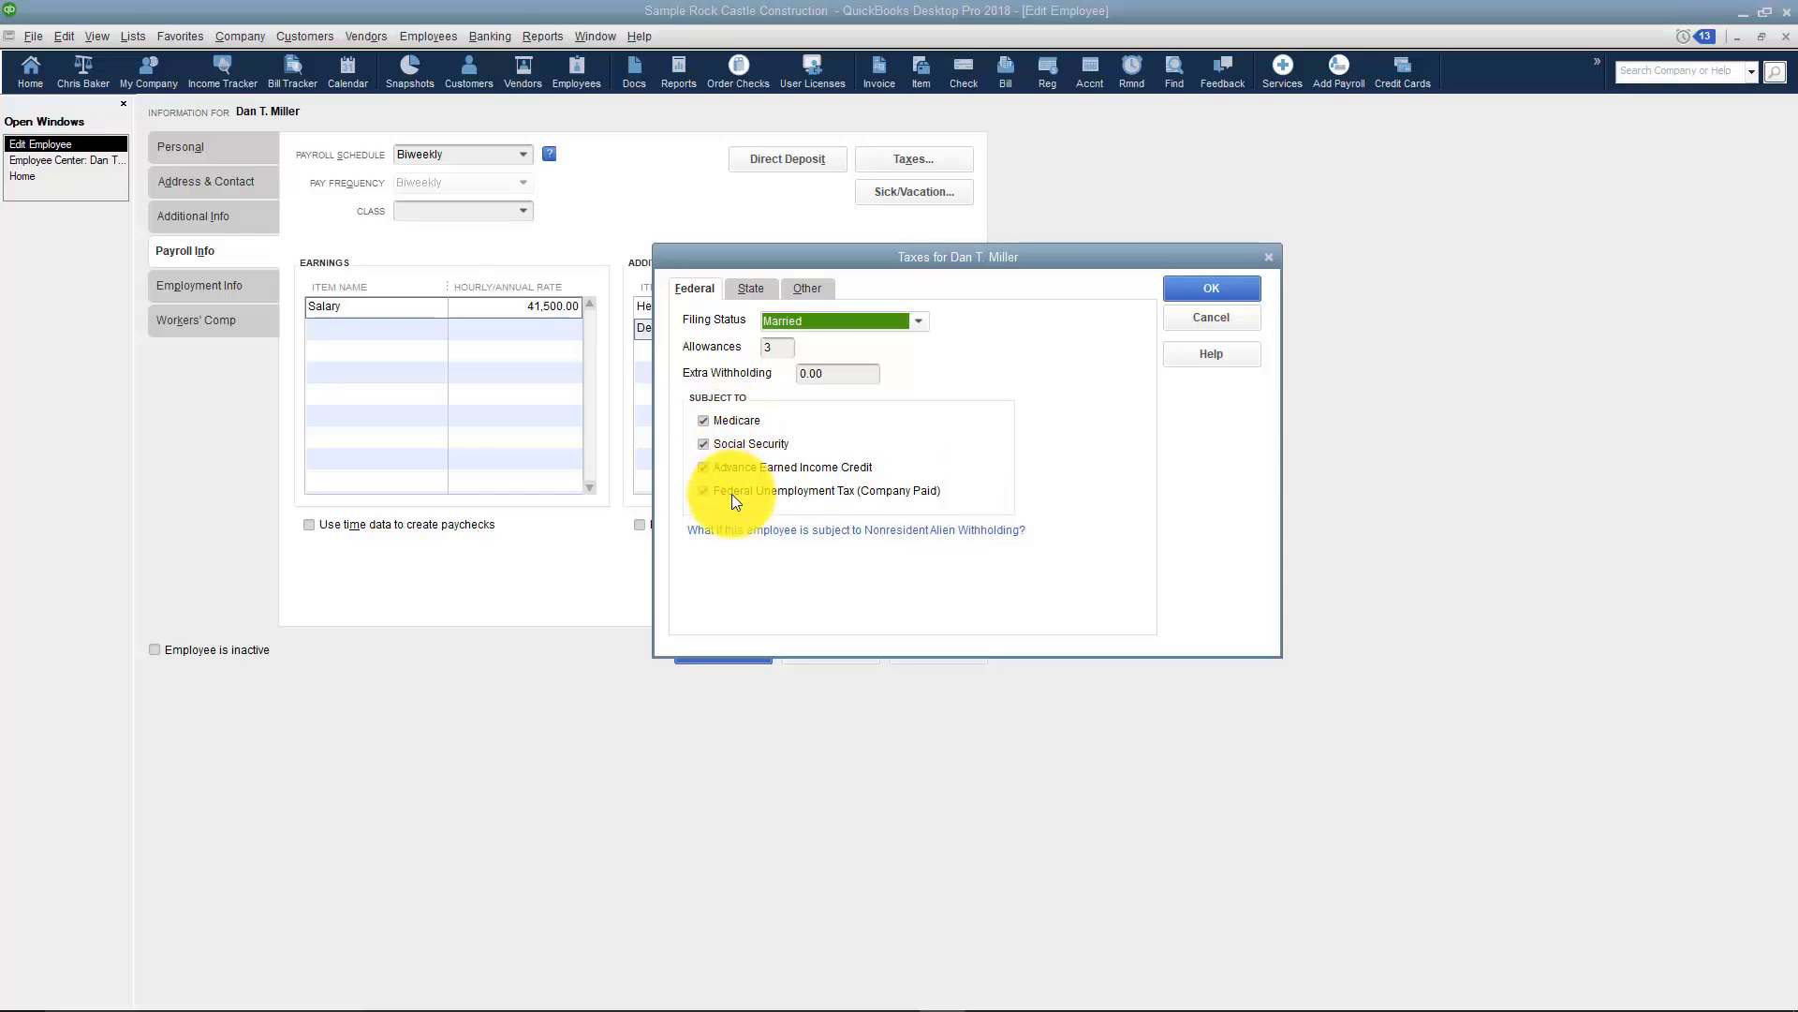
{"action": "left_click", "coordinate": [752, 289]}
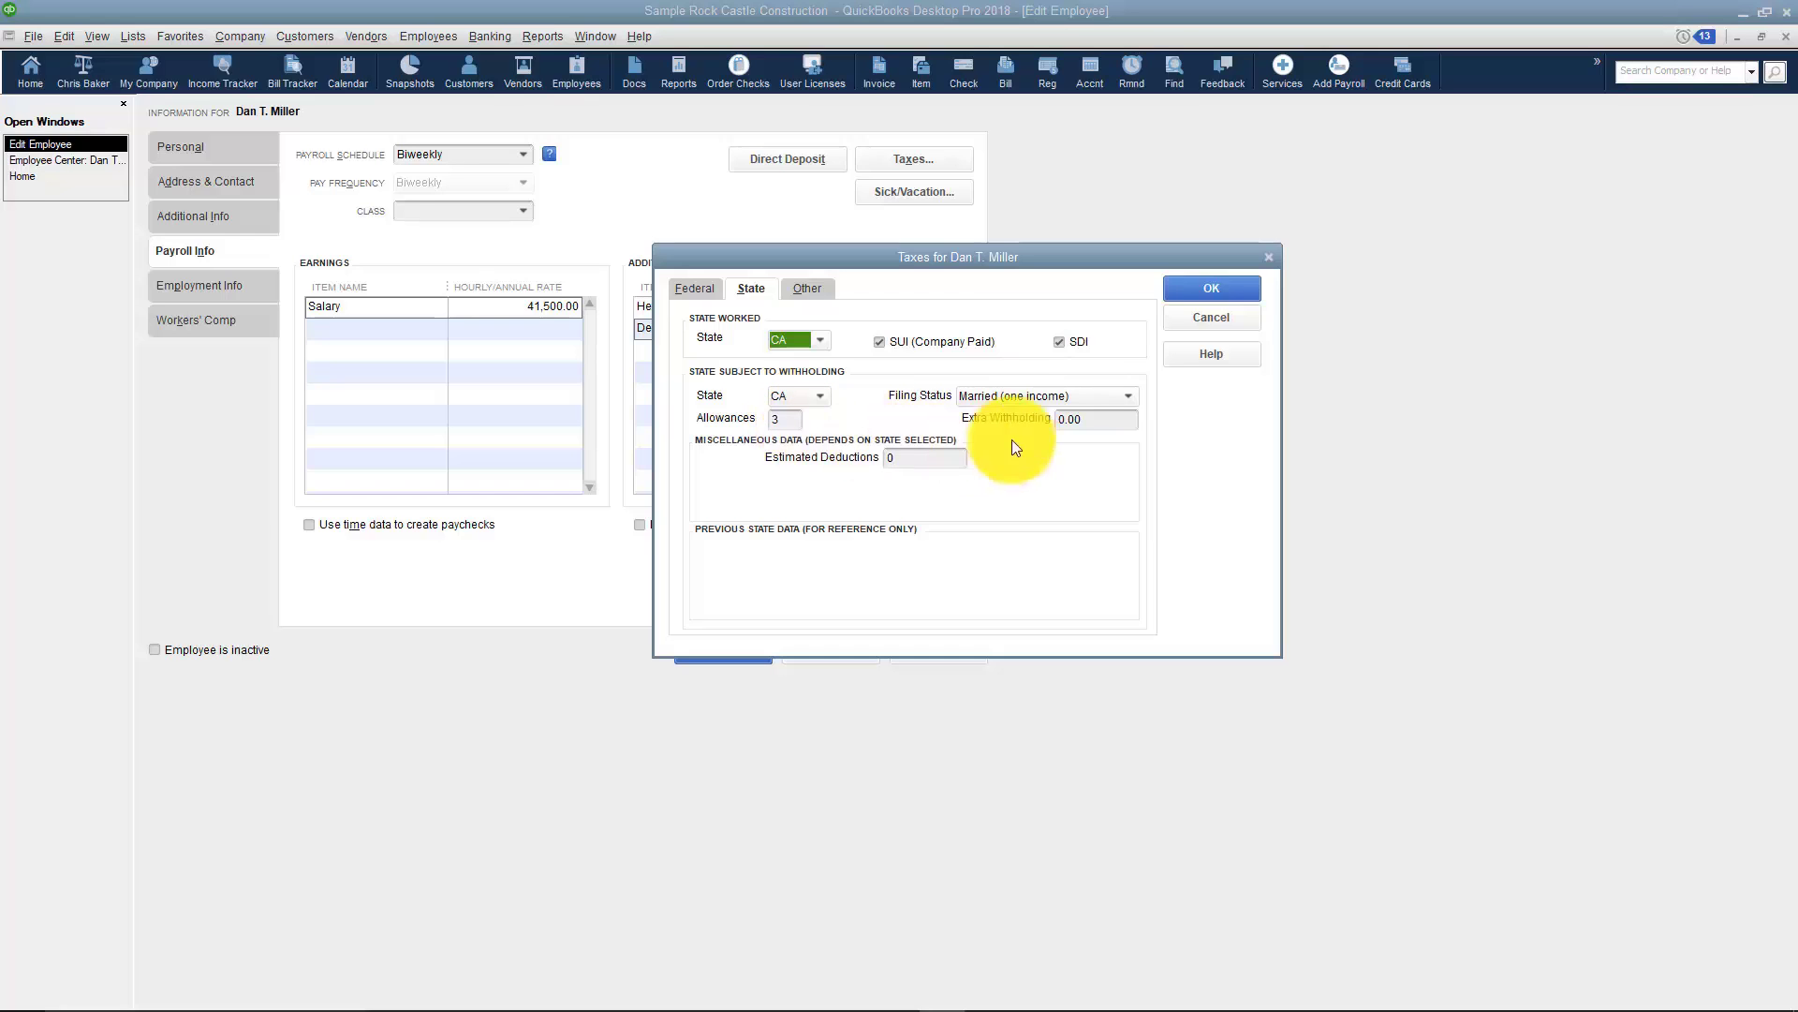
{"action": "left_click", "coordinate": [1128, 396]}
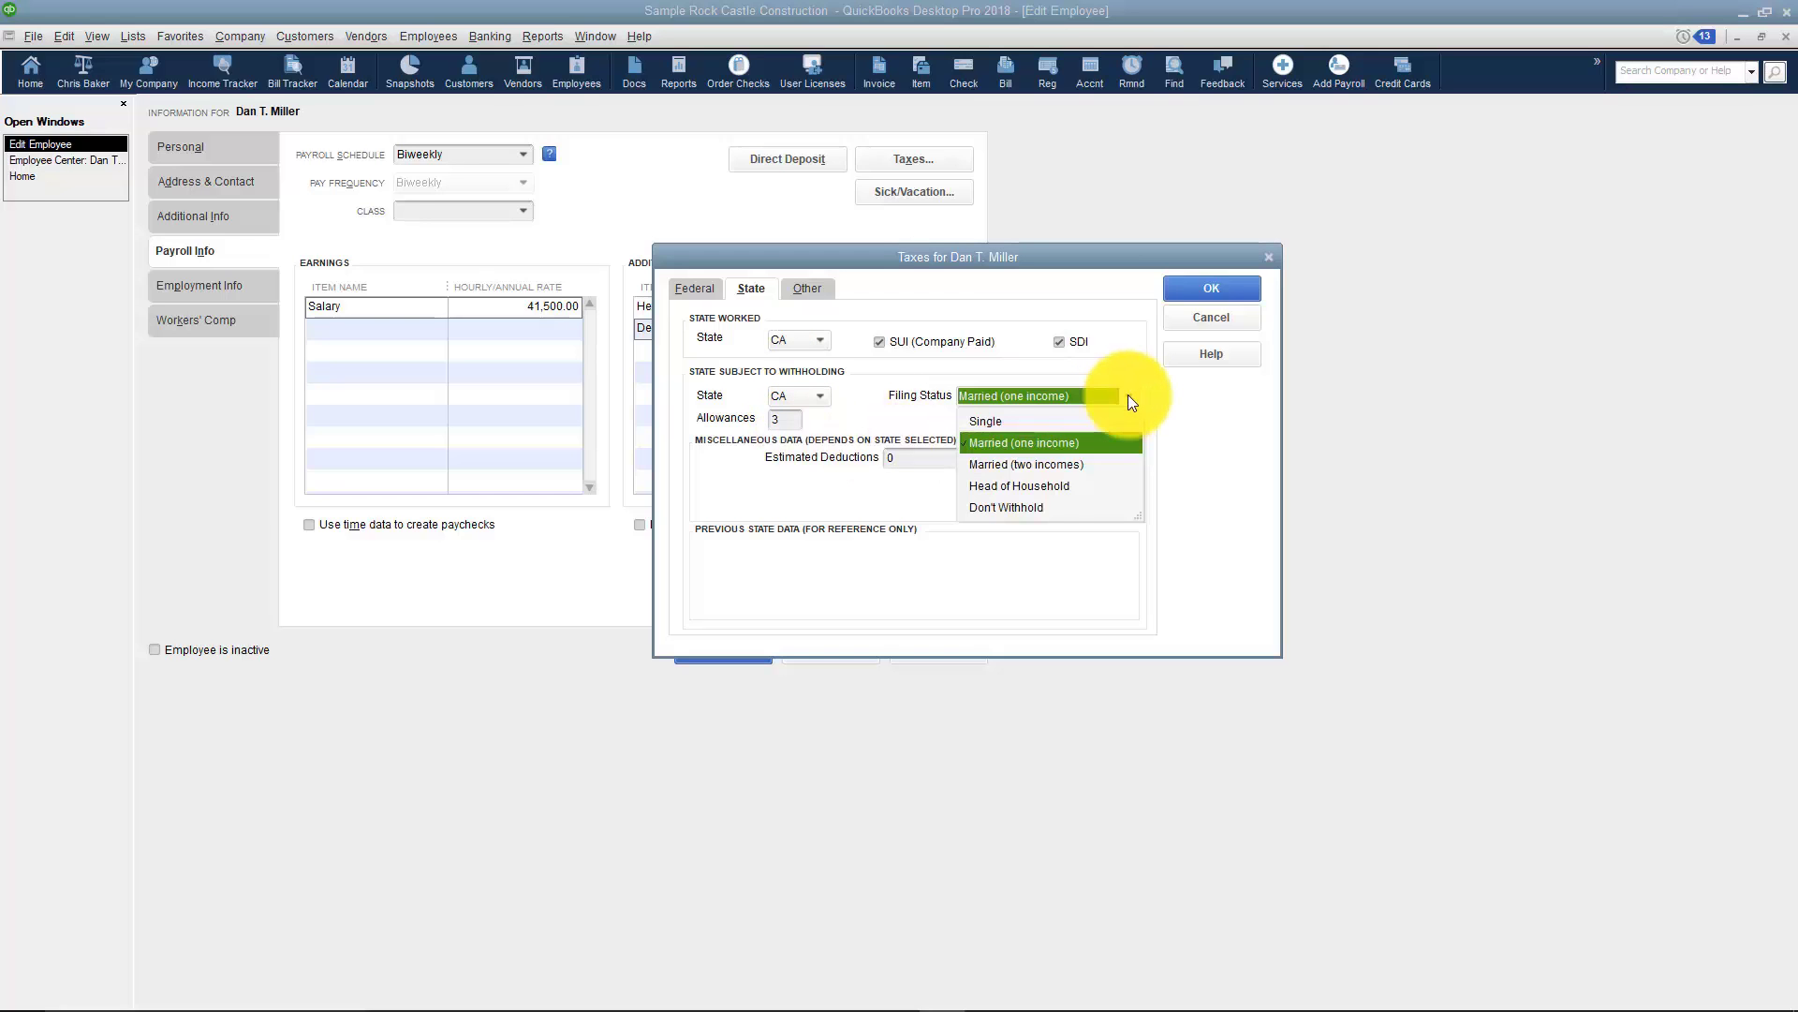
{"action": "left_click", "coordinate": [1128, 395]}
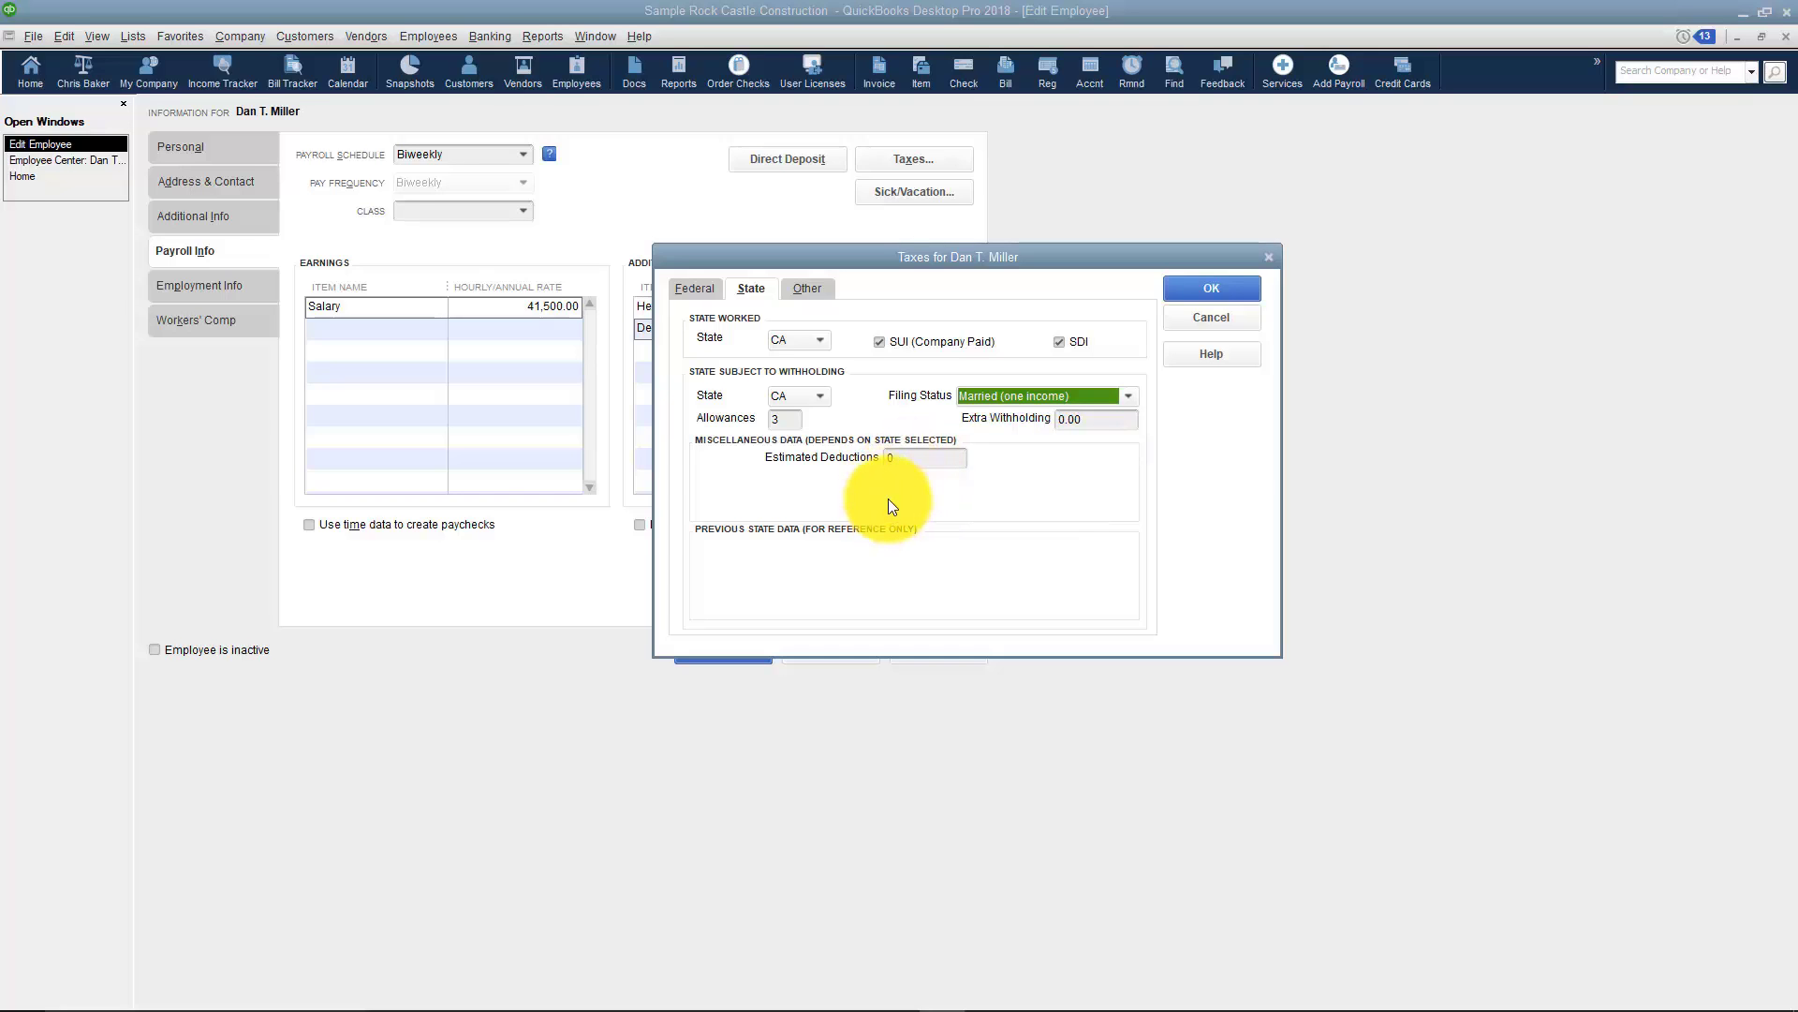
{"action": "left_click", "coordinate": [809, 290]}
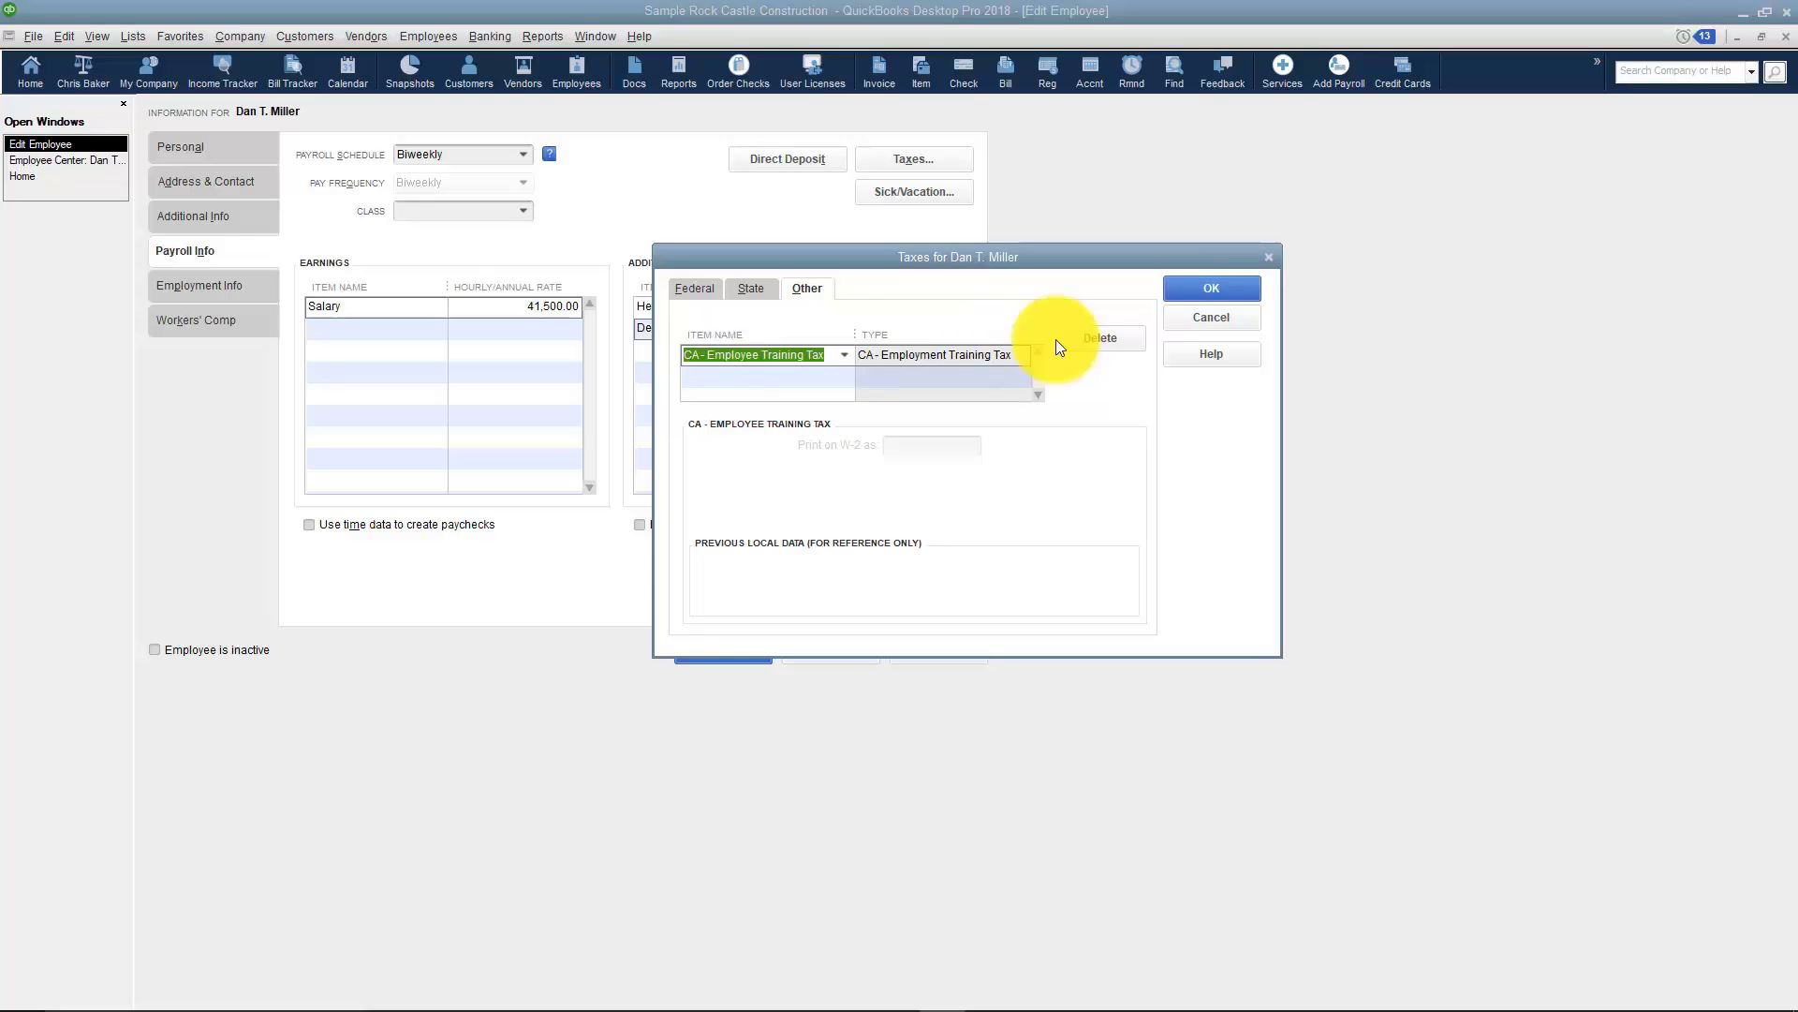
{"action": "left_click", "coordinate": [1186, 289]}
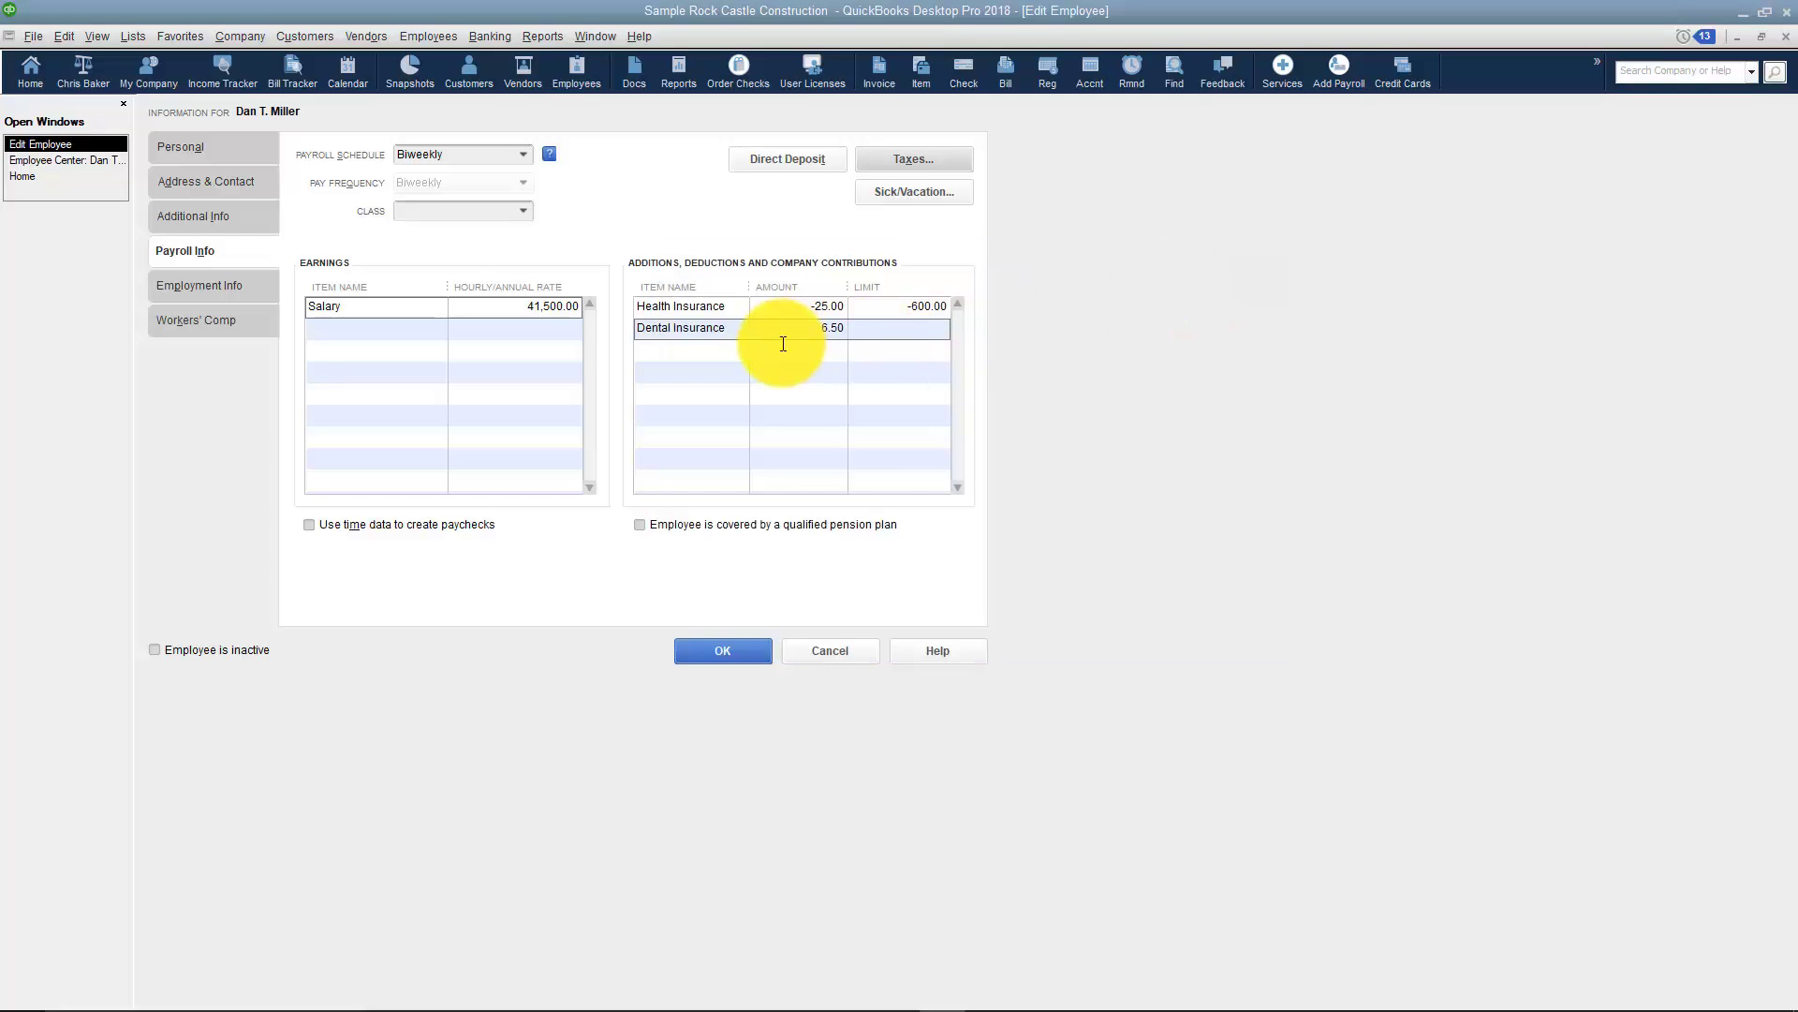
{"action": "left_click", "coordinate": [901, 193]}
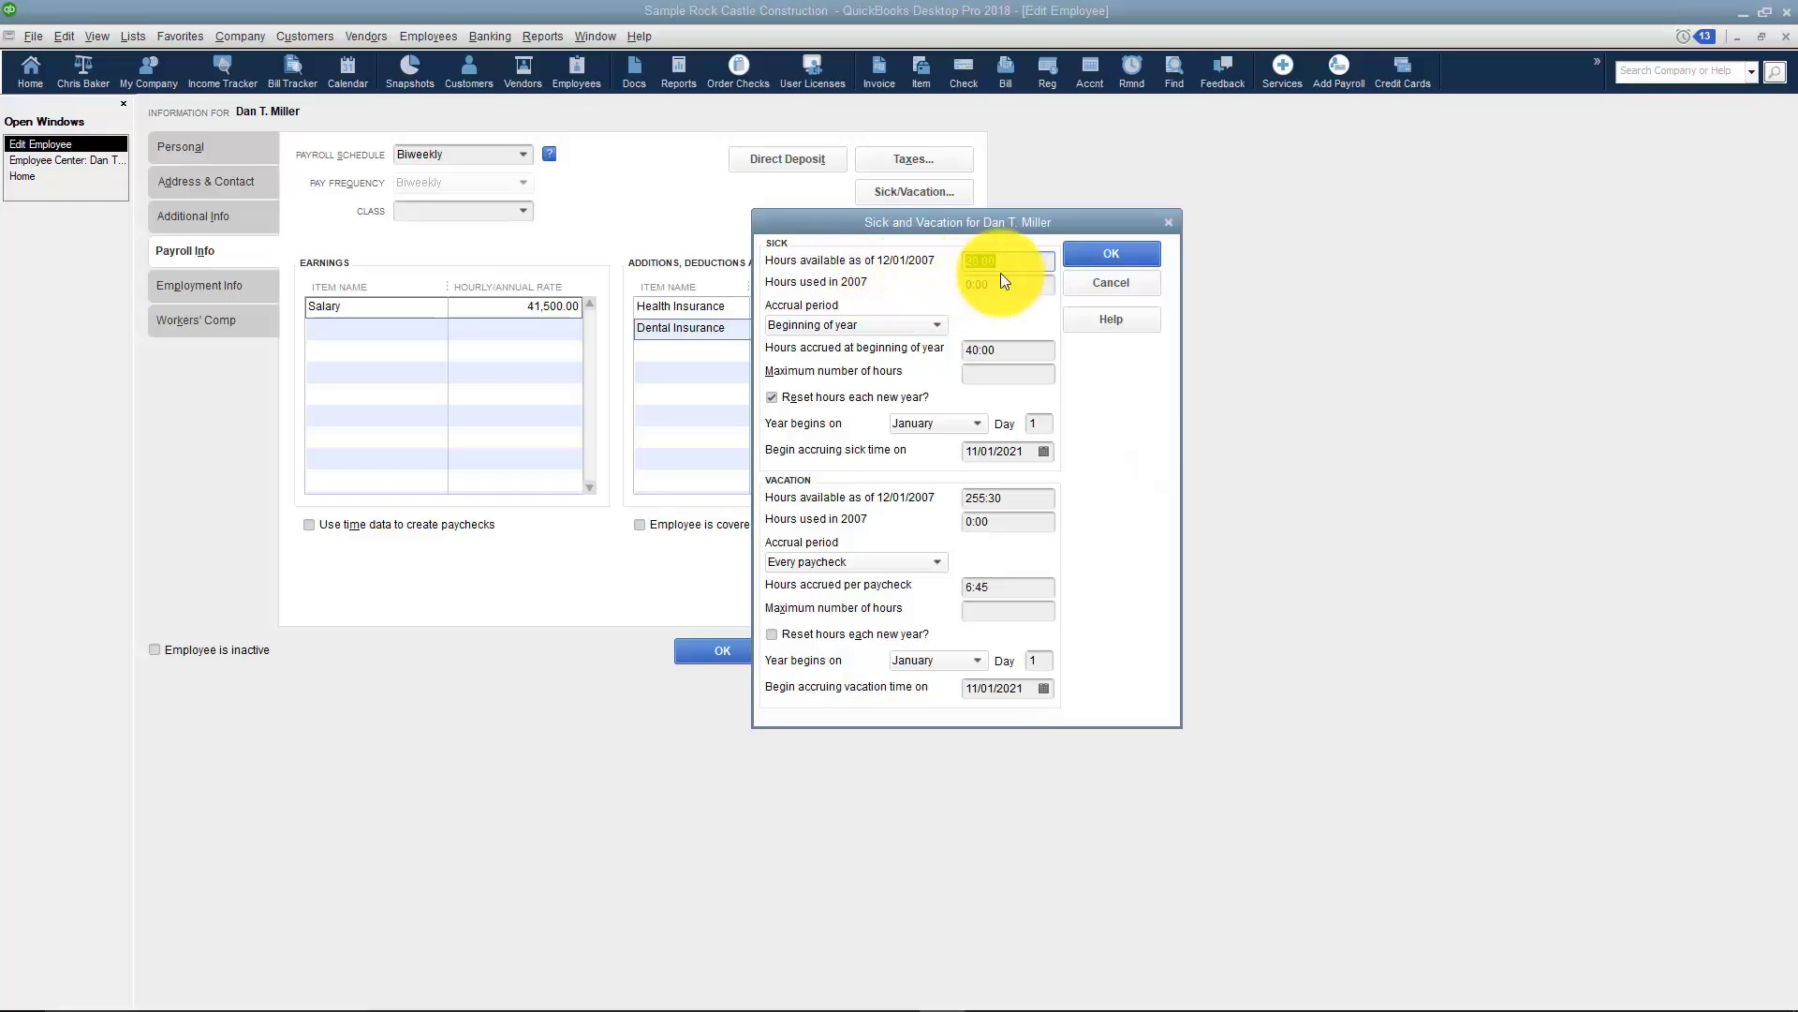
{"action": "left_click_drag", "start_coordinate": [992, 261], "coordinate": [1012, 262]}
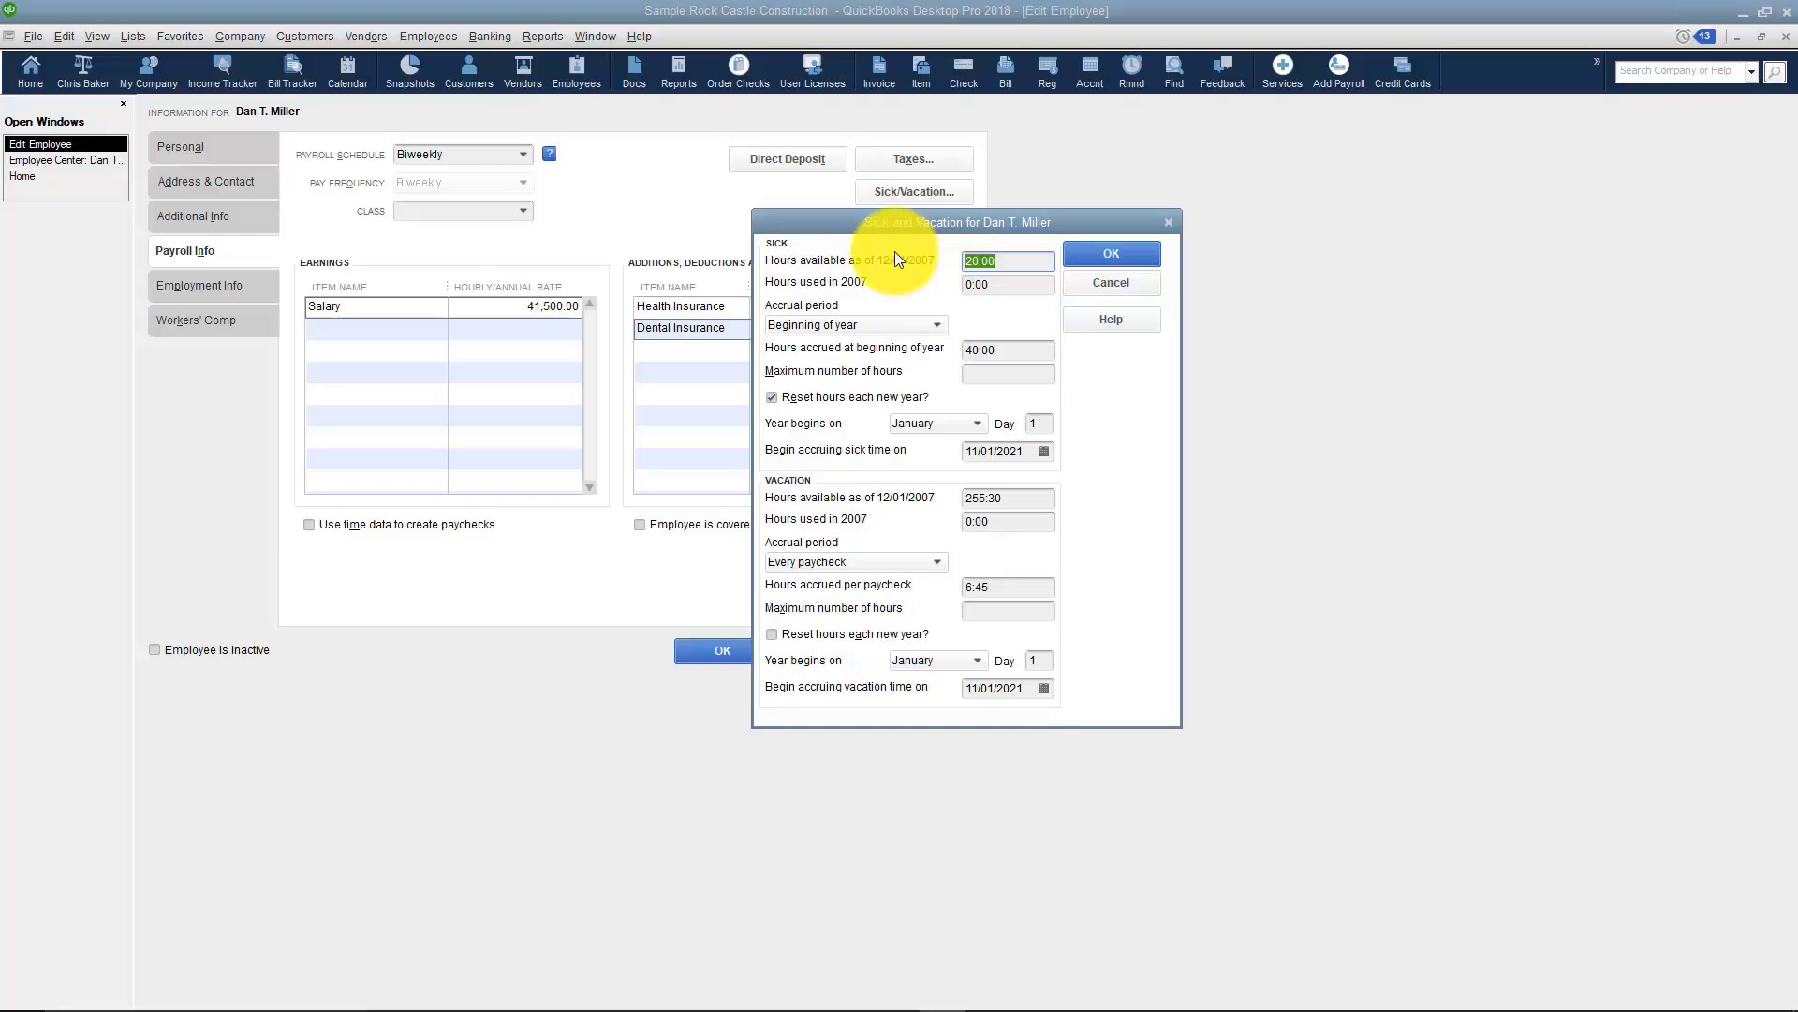
{"action": "left_click", "coordinate": [935, 327]}
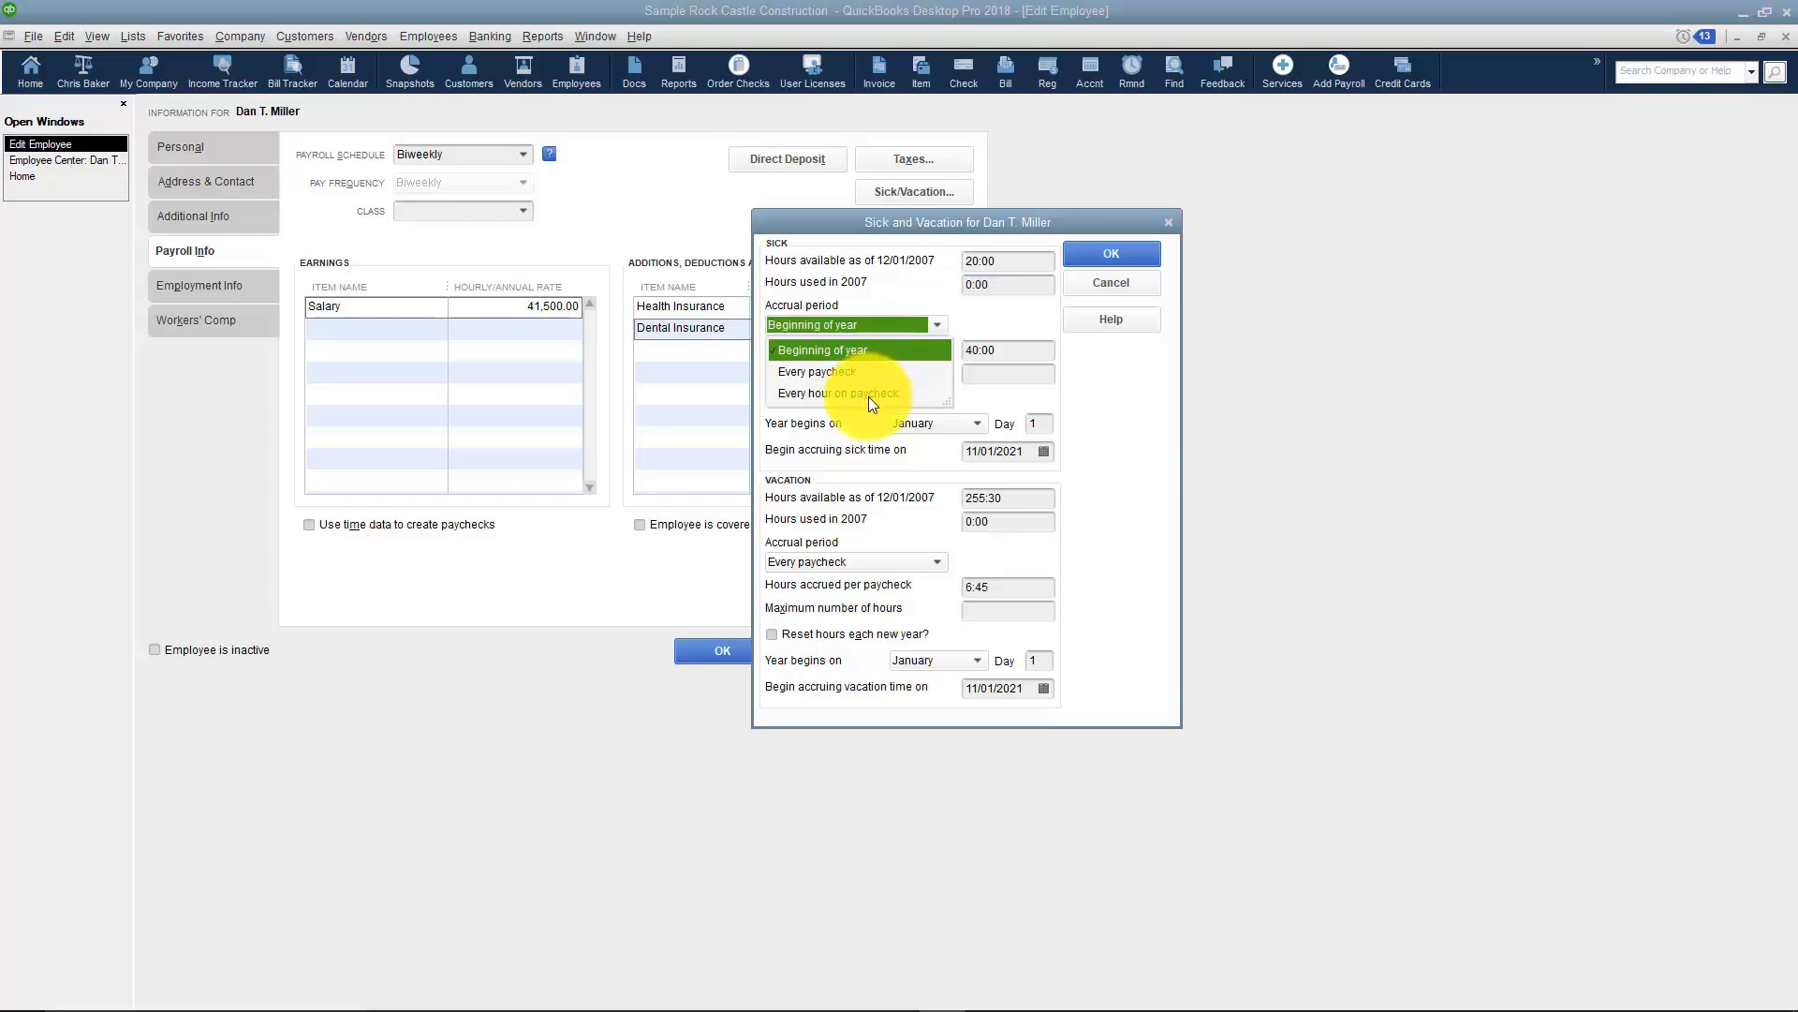
{"action": "left_click", "coordinate": [978, 311]}
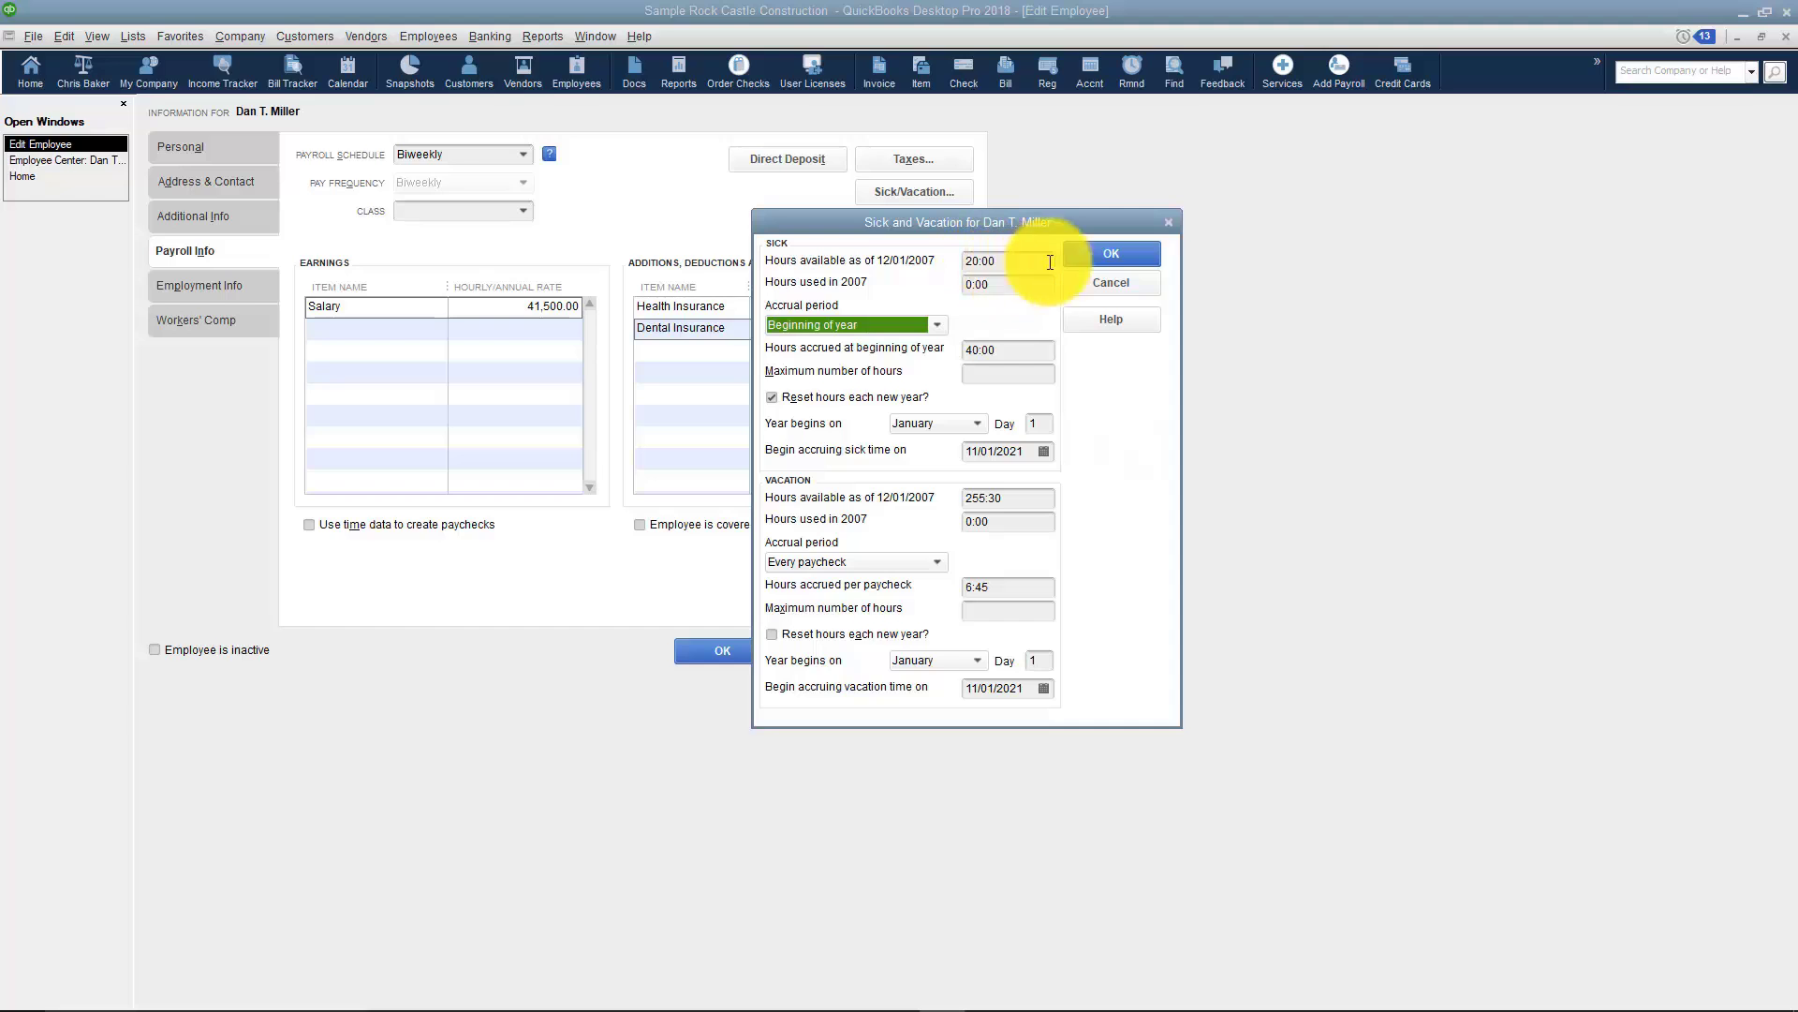
{"action": "left_click", "coordinate": [1086, 287]}
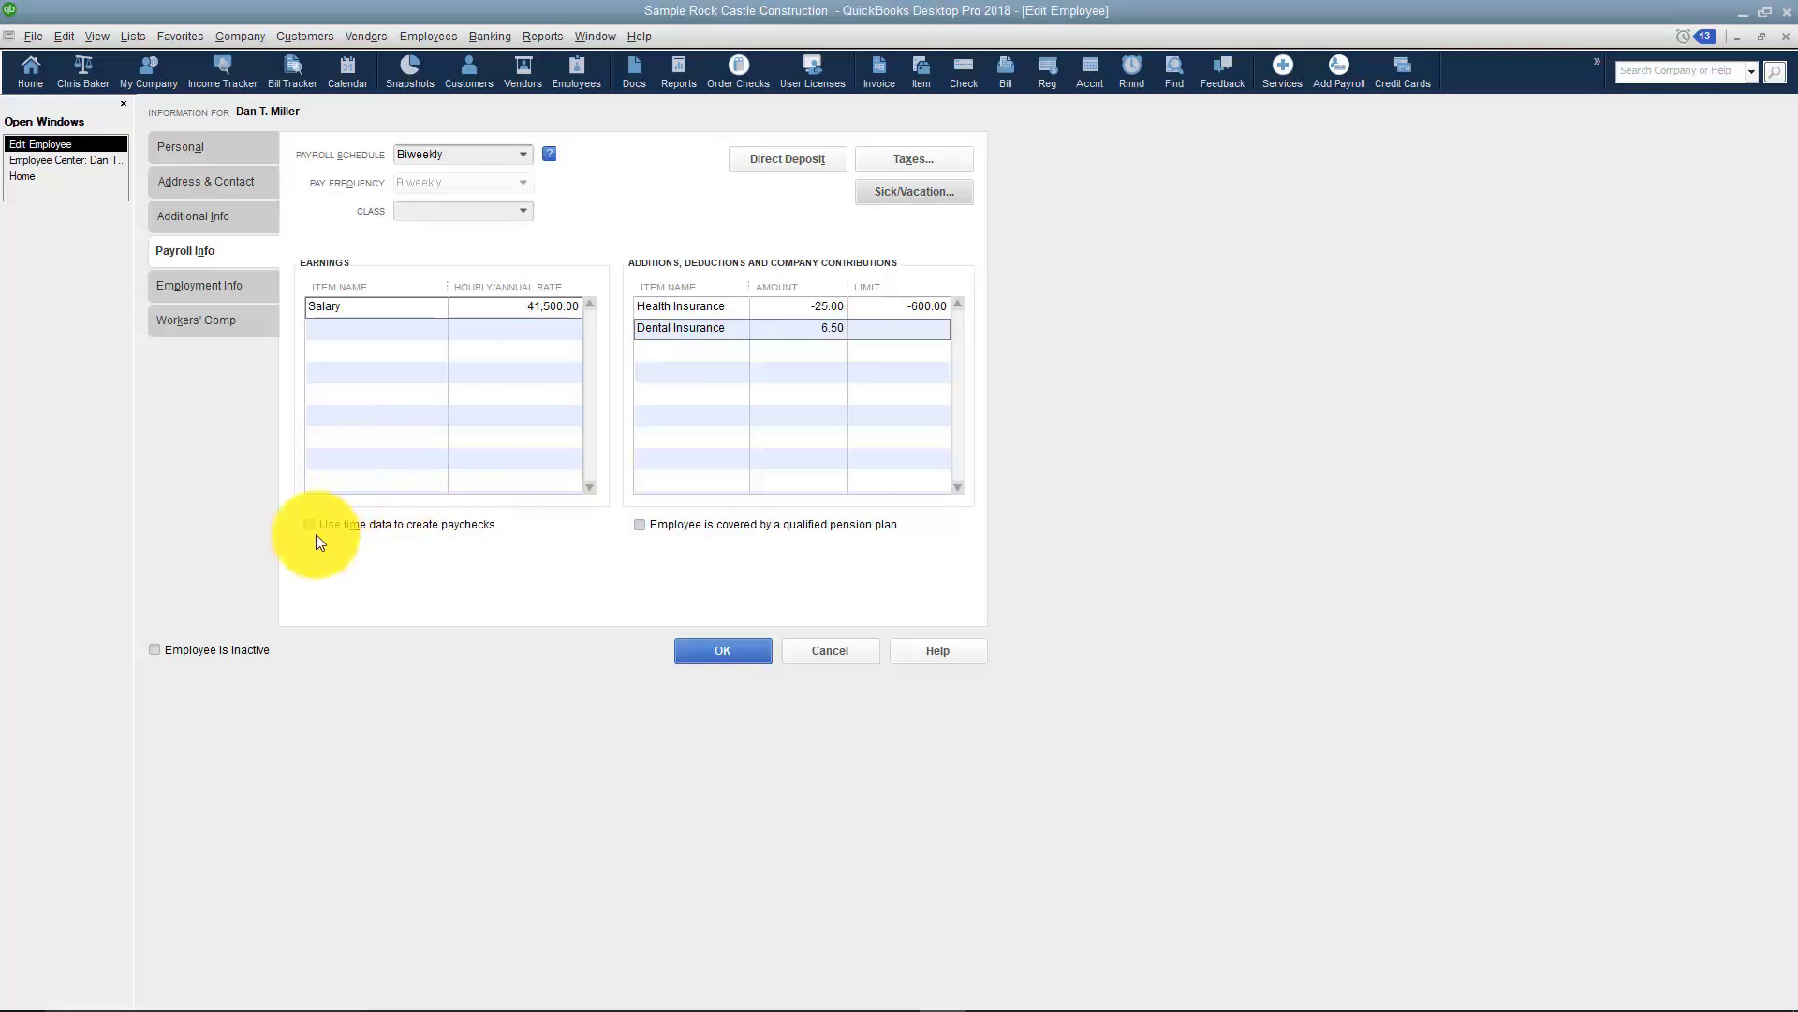
Keep Employment Type Regular with Exempt and Key Employee unset, then view workers' comp code 5552
{"action": "left_click", "coordinate": [235, 293]}
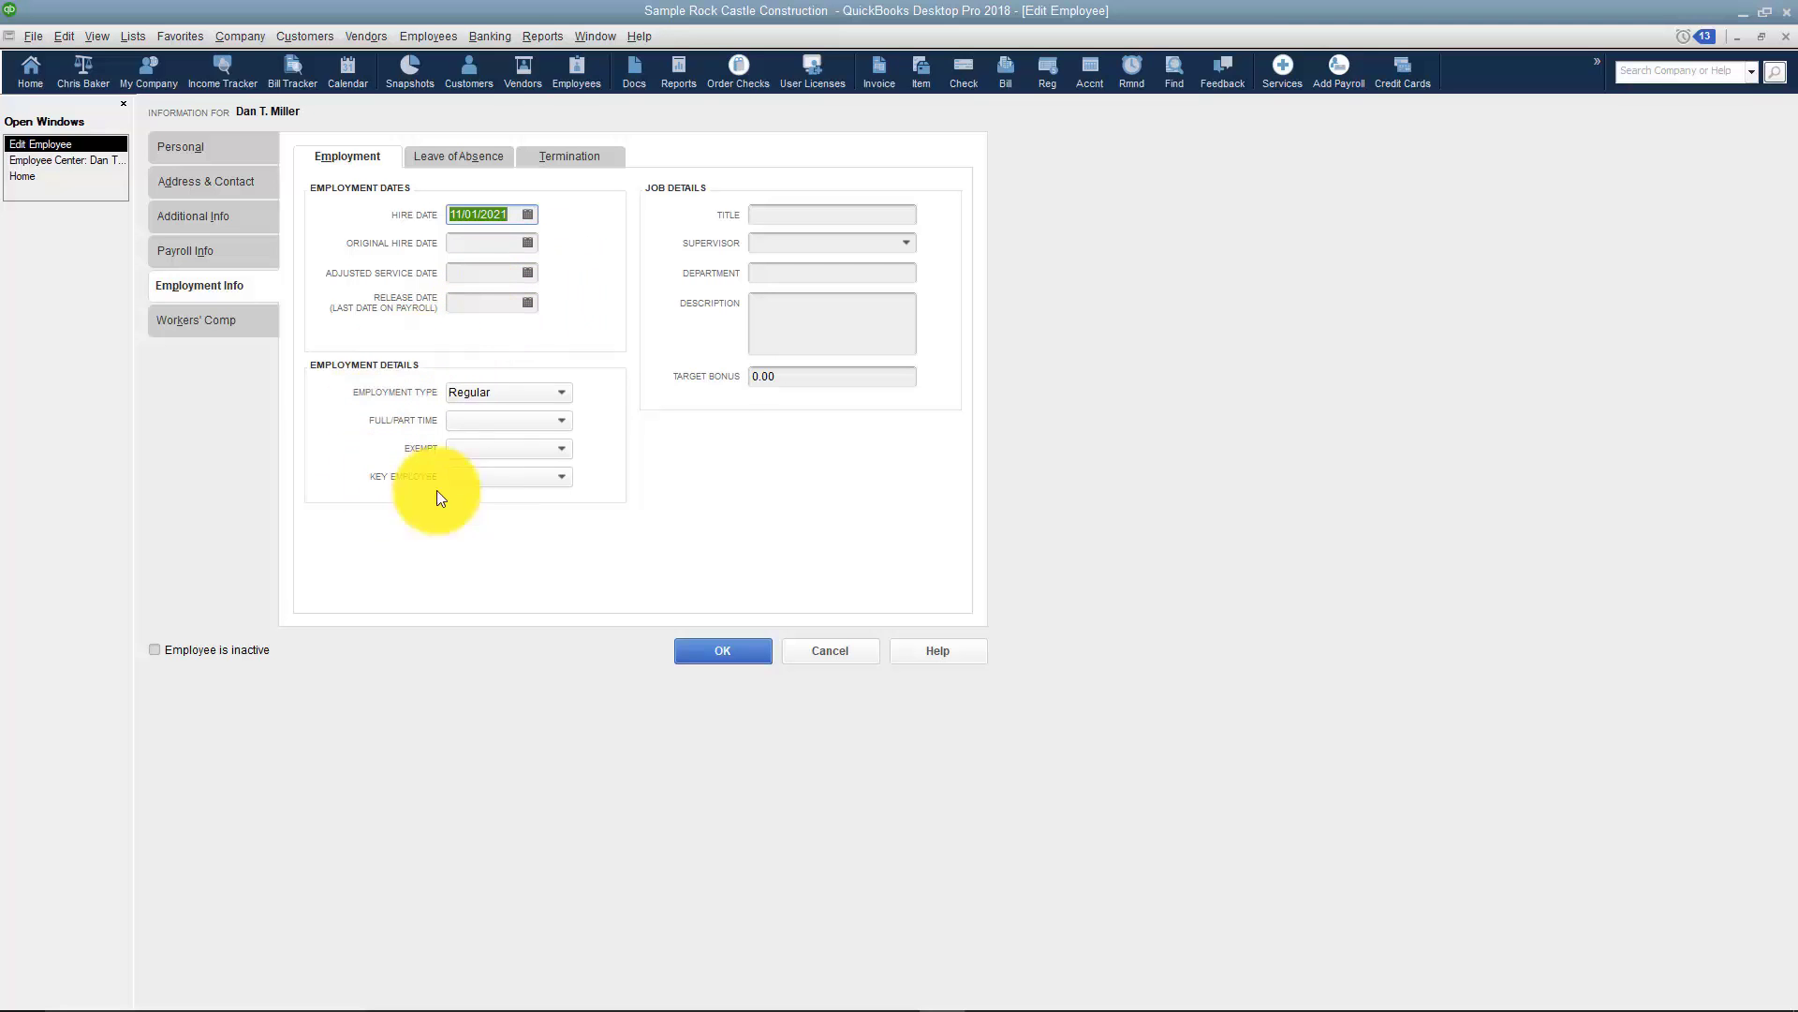
{"action": "left_click", "coordinate": [562, 397]}
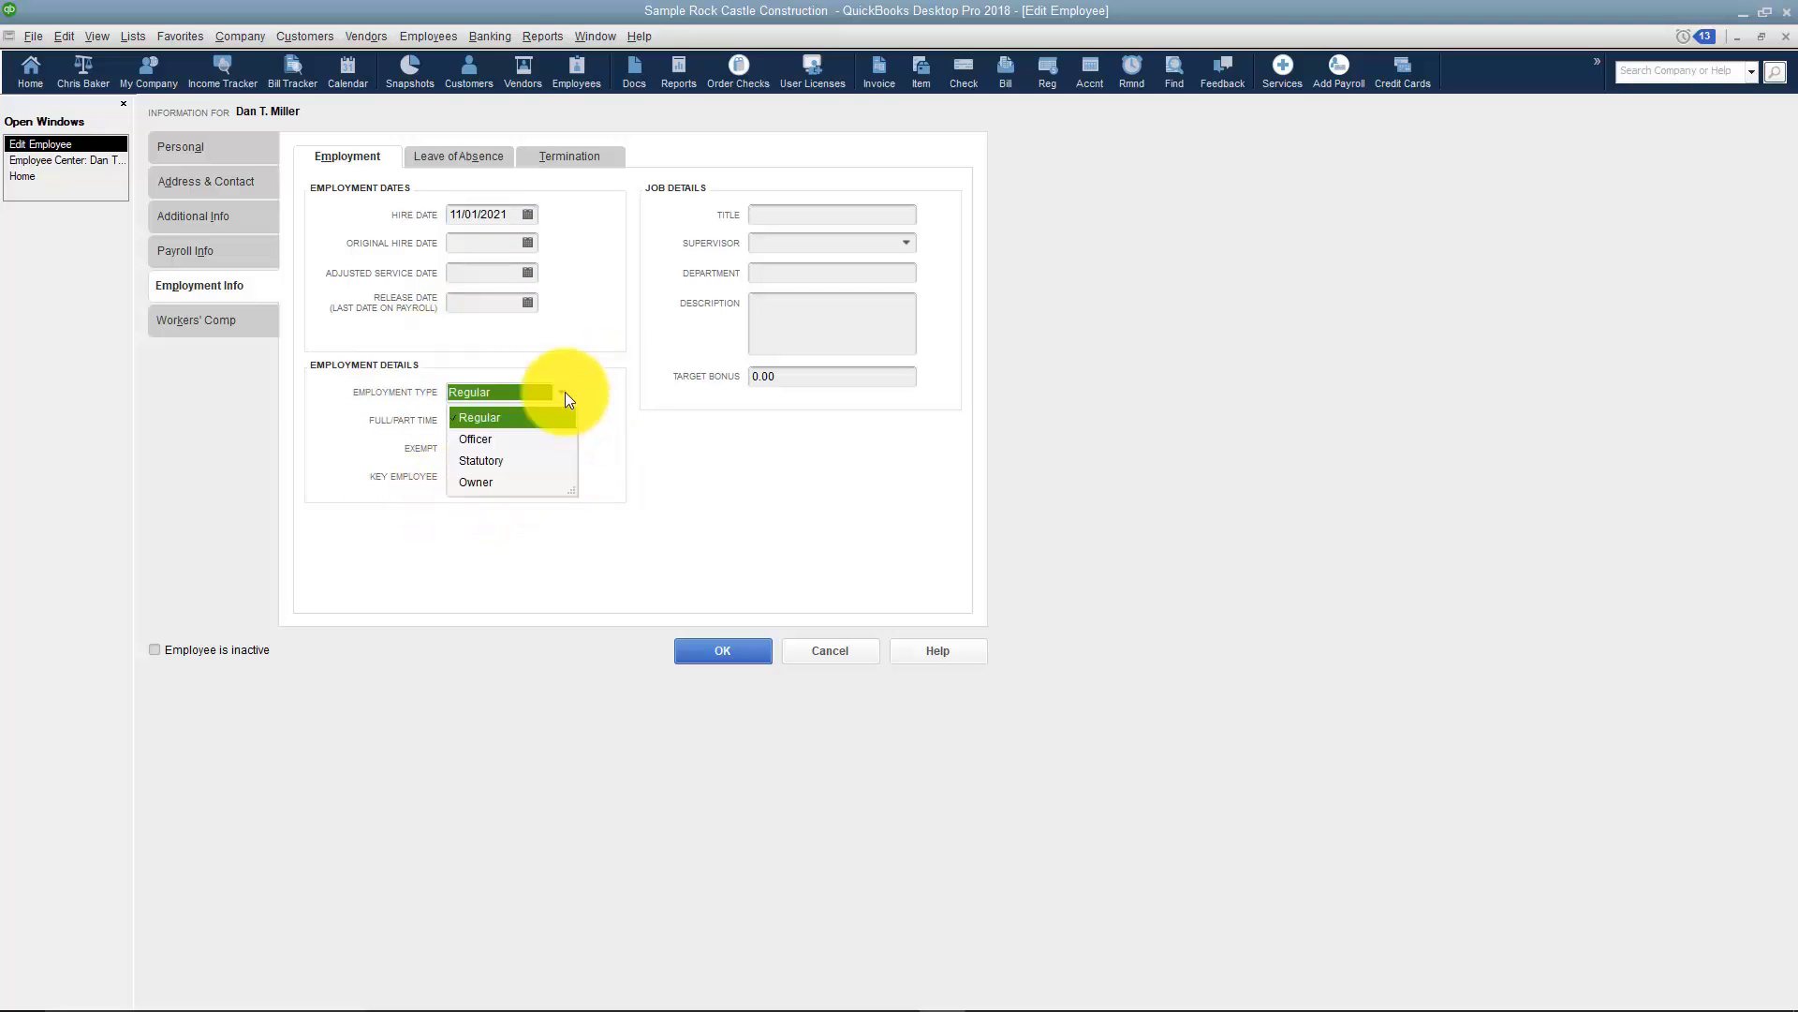
{"action": "left_click", "coordinate": [562, 393]}
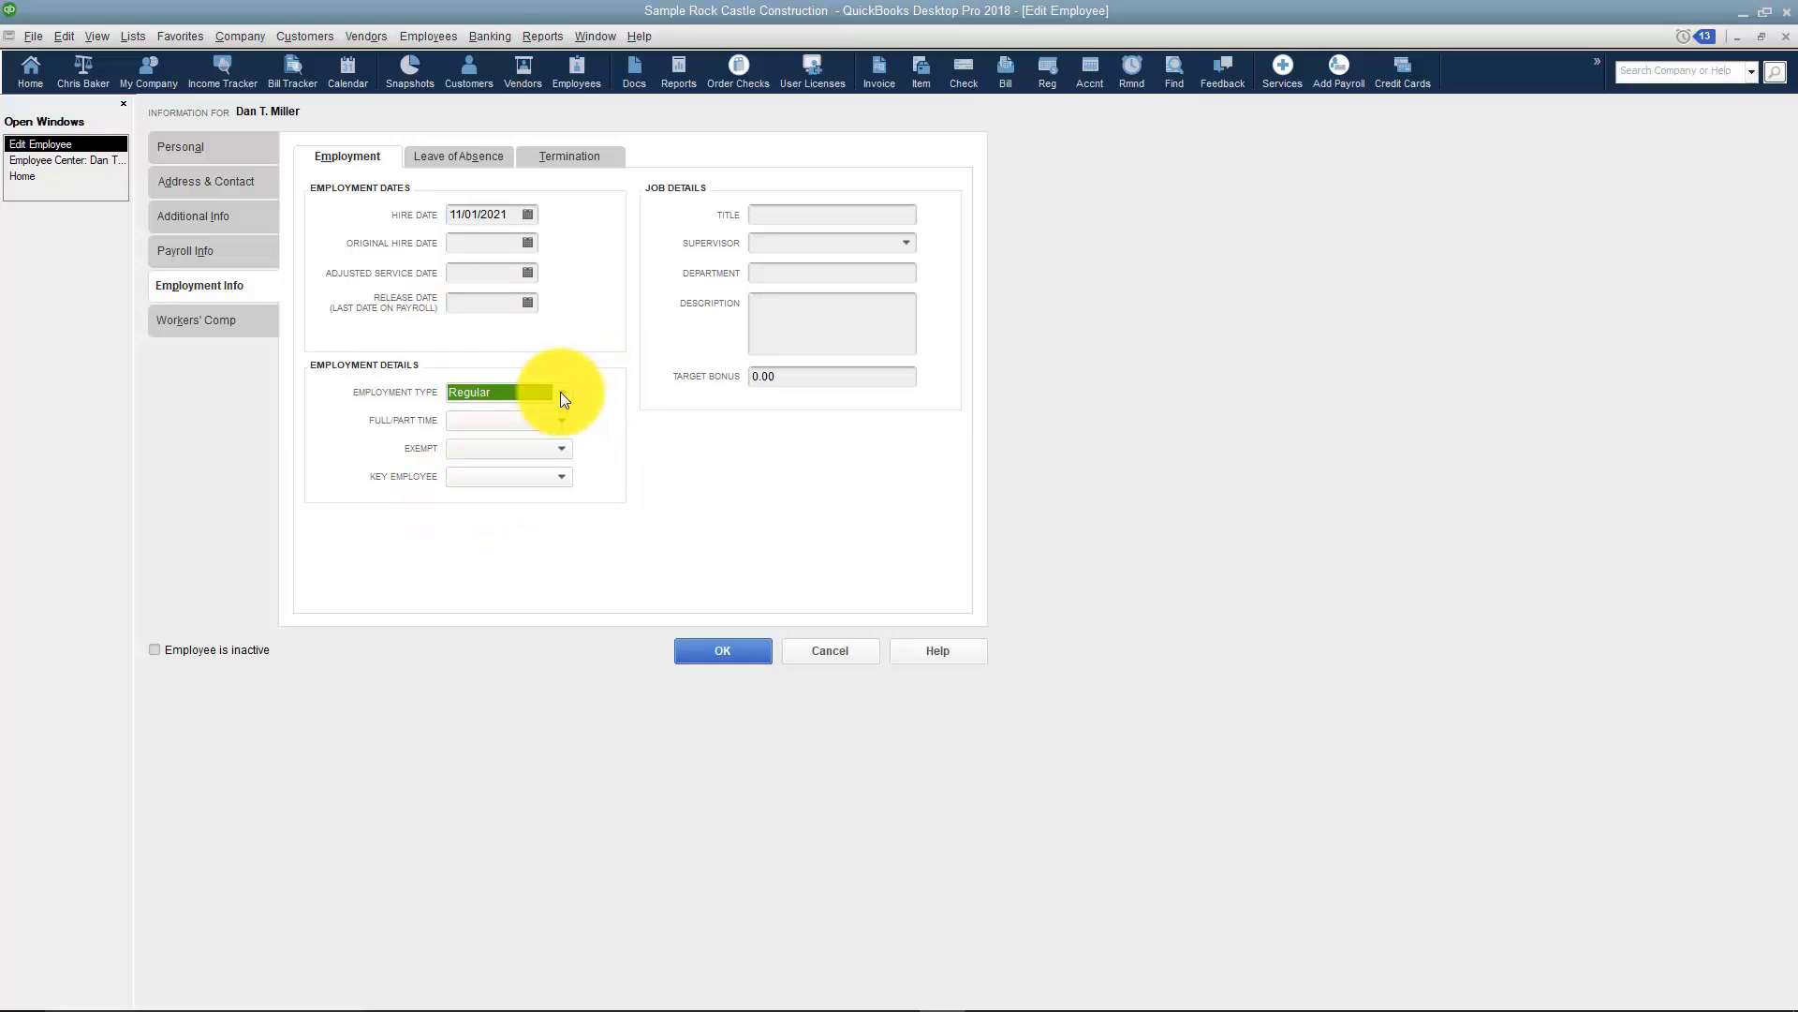
{"action": "left_click", "coordinate": [560, 450]}
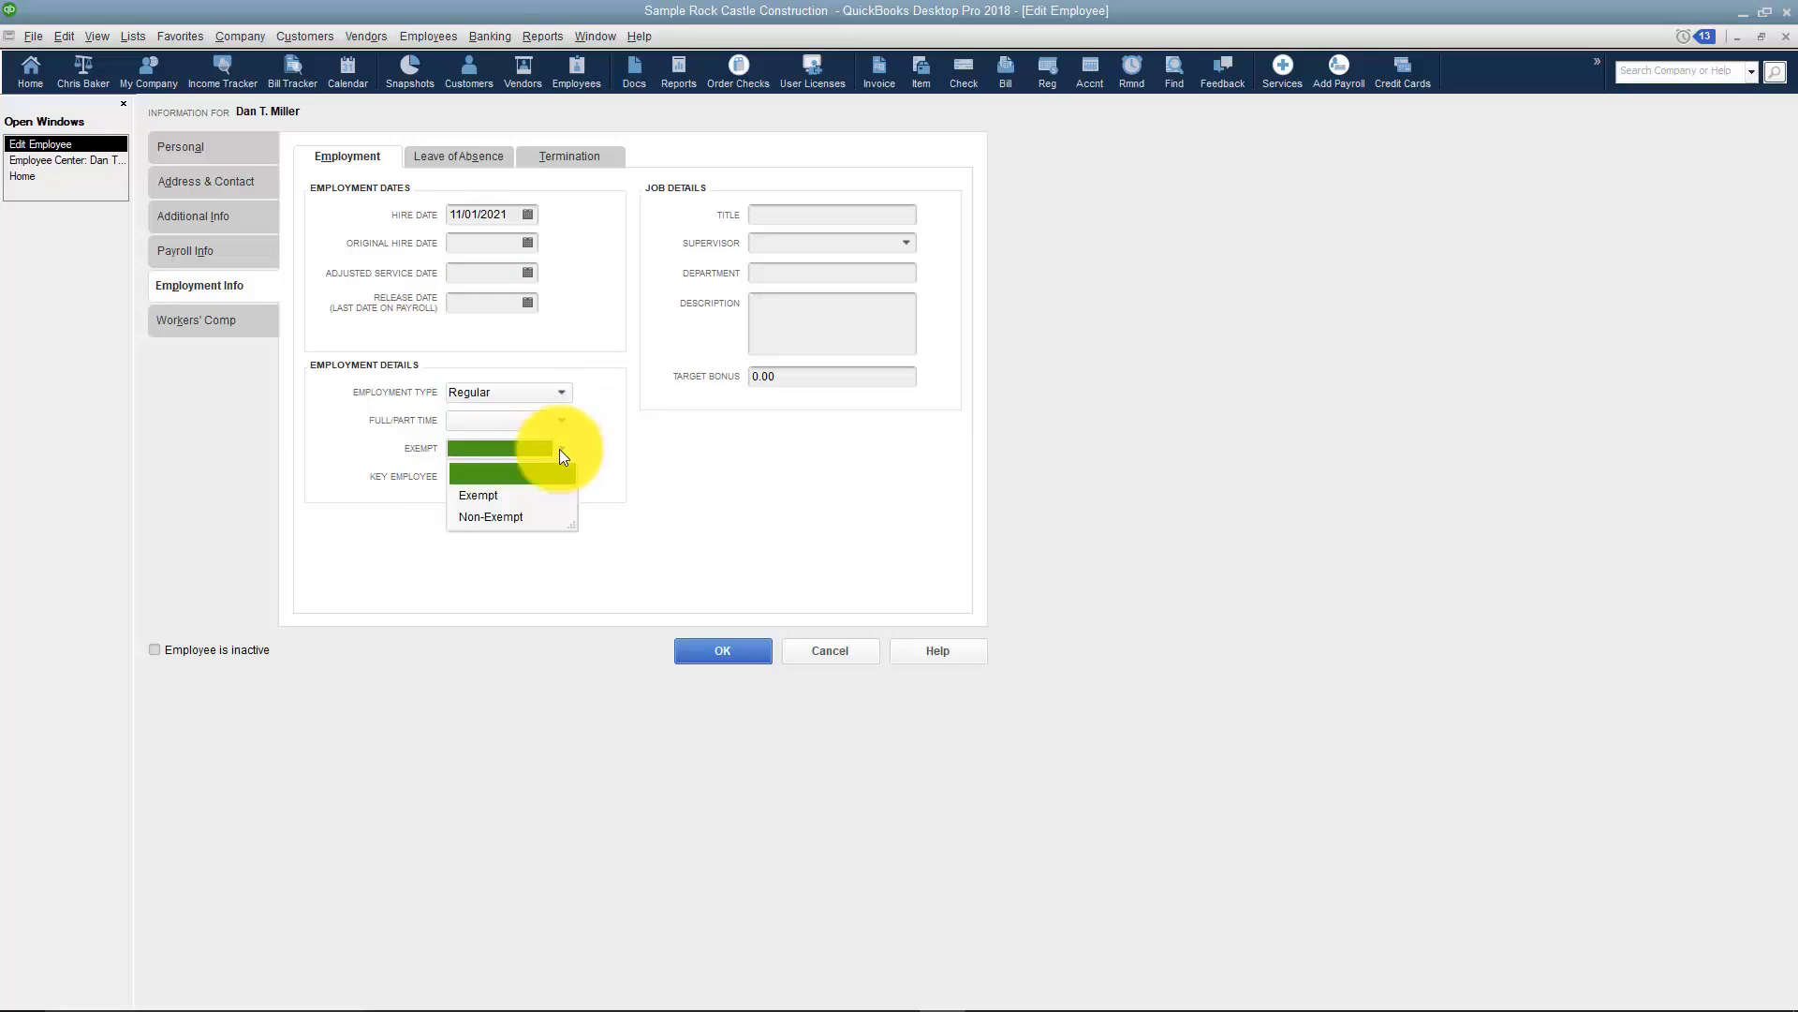
{"action": "left_click", "coordinate": [625, 439]}
{"action": "left_click", "coordinate": [560, 480]}
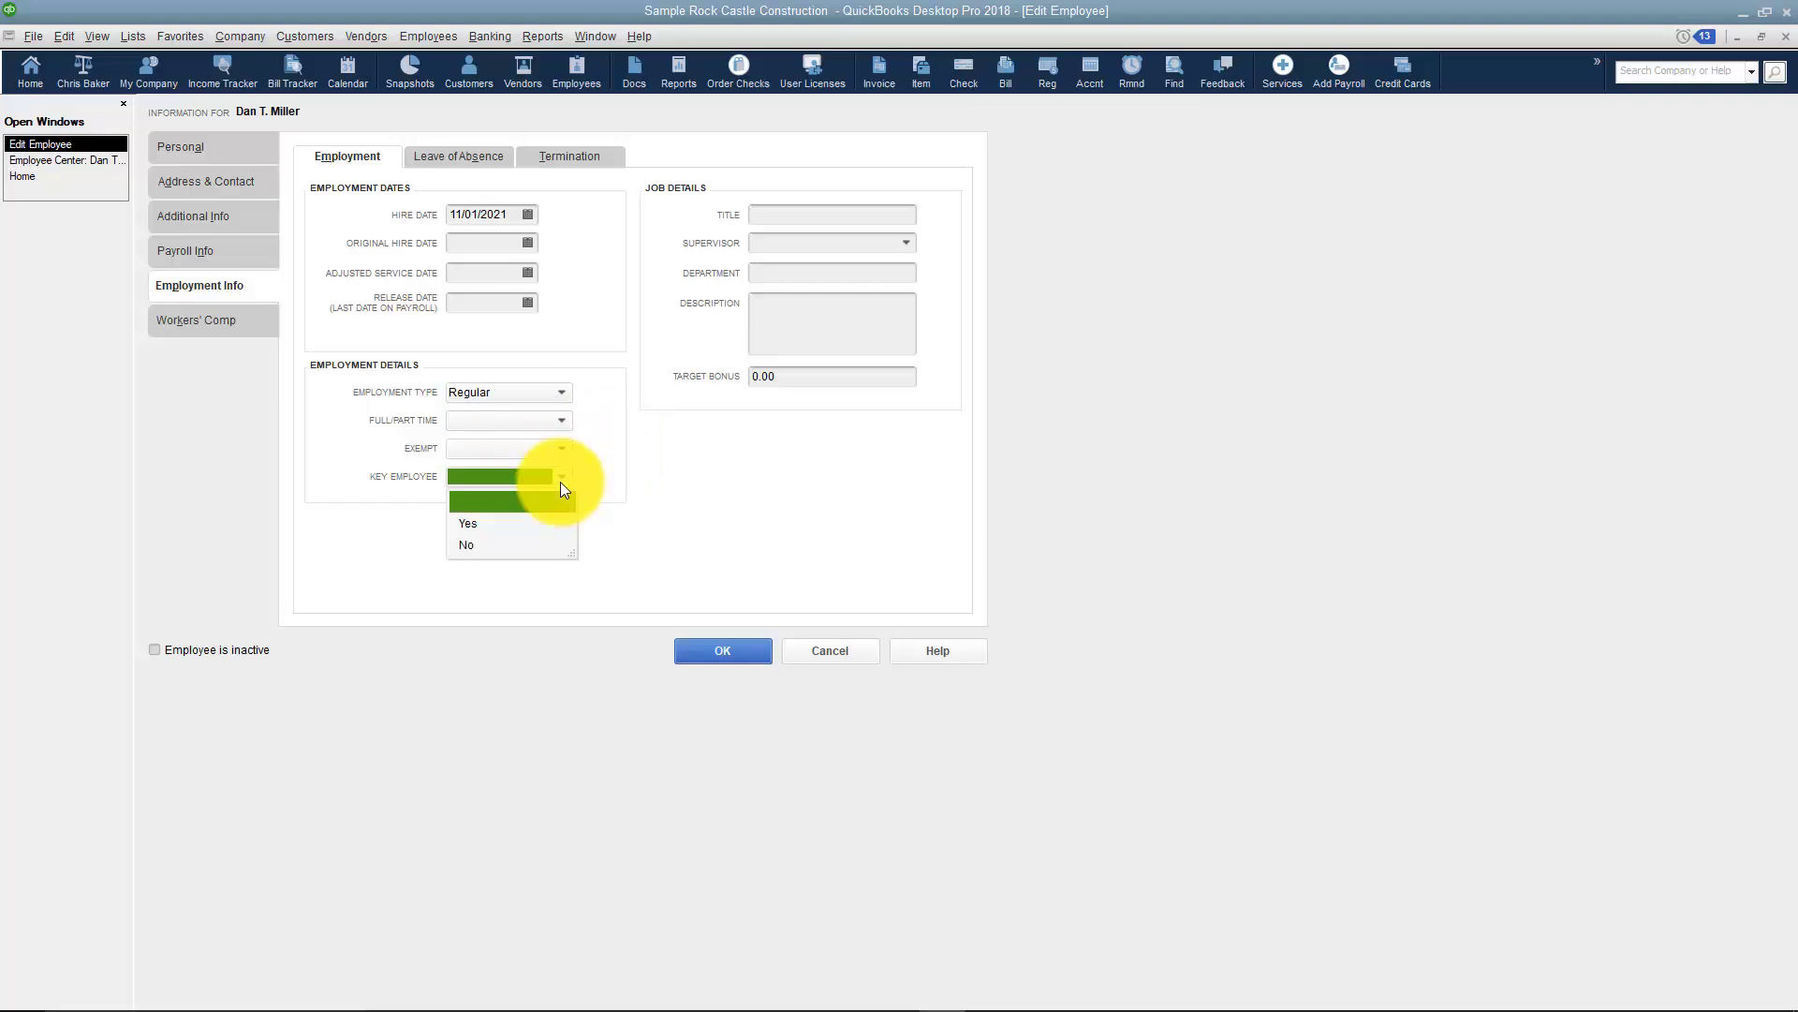
{"action": "left_click", "coordinate": [560, 481]}
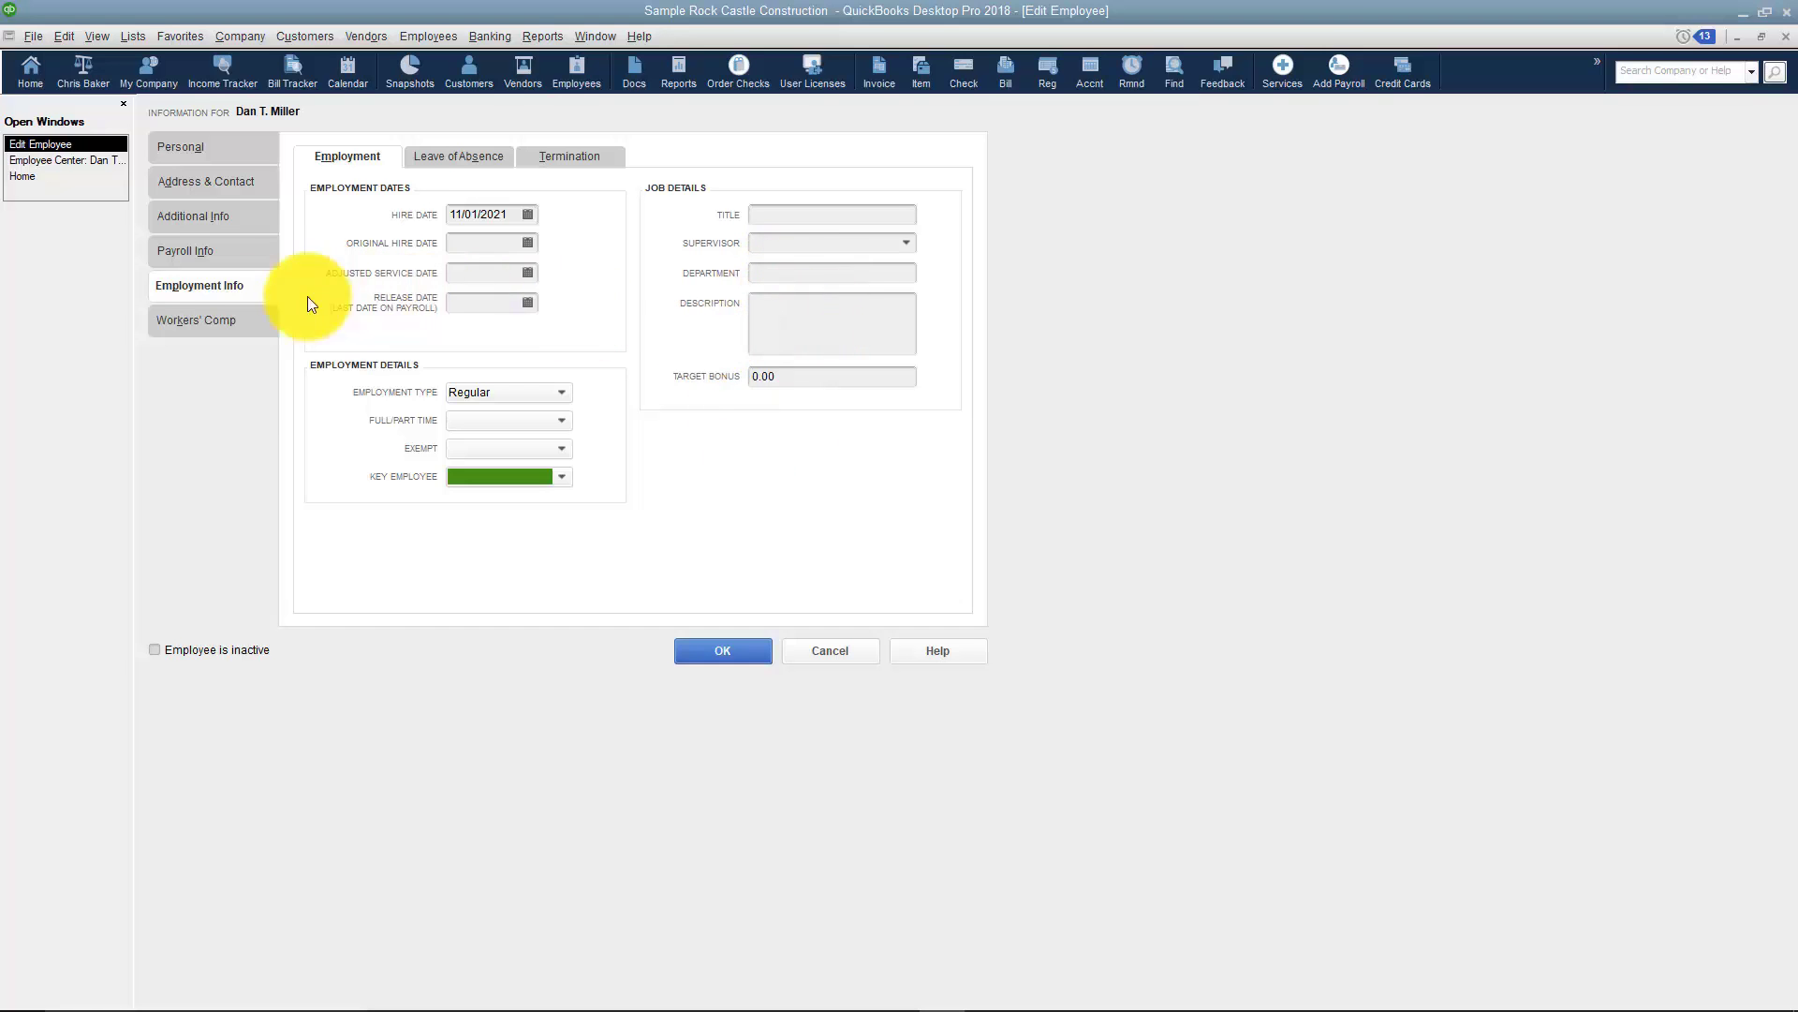
{"action": "left_click", "coordinate": [227, 323]}
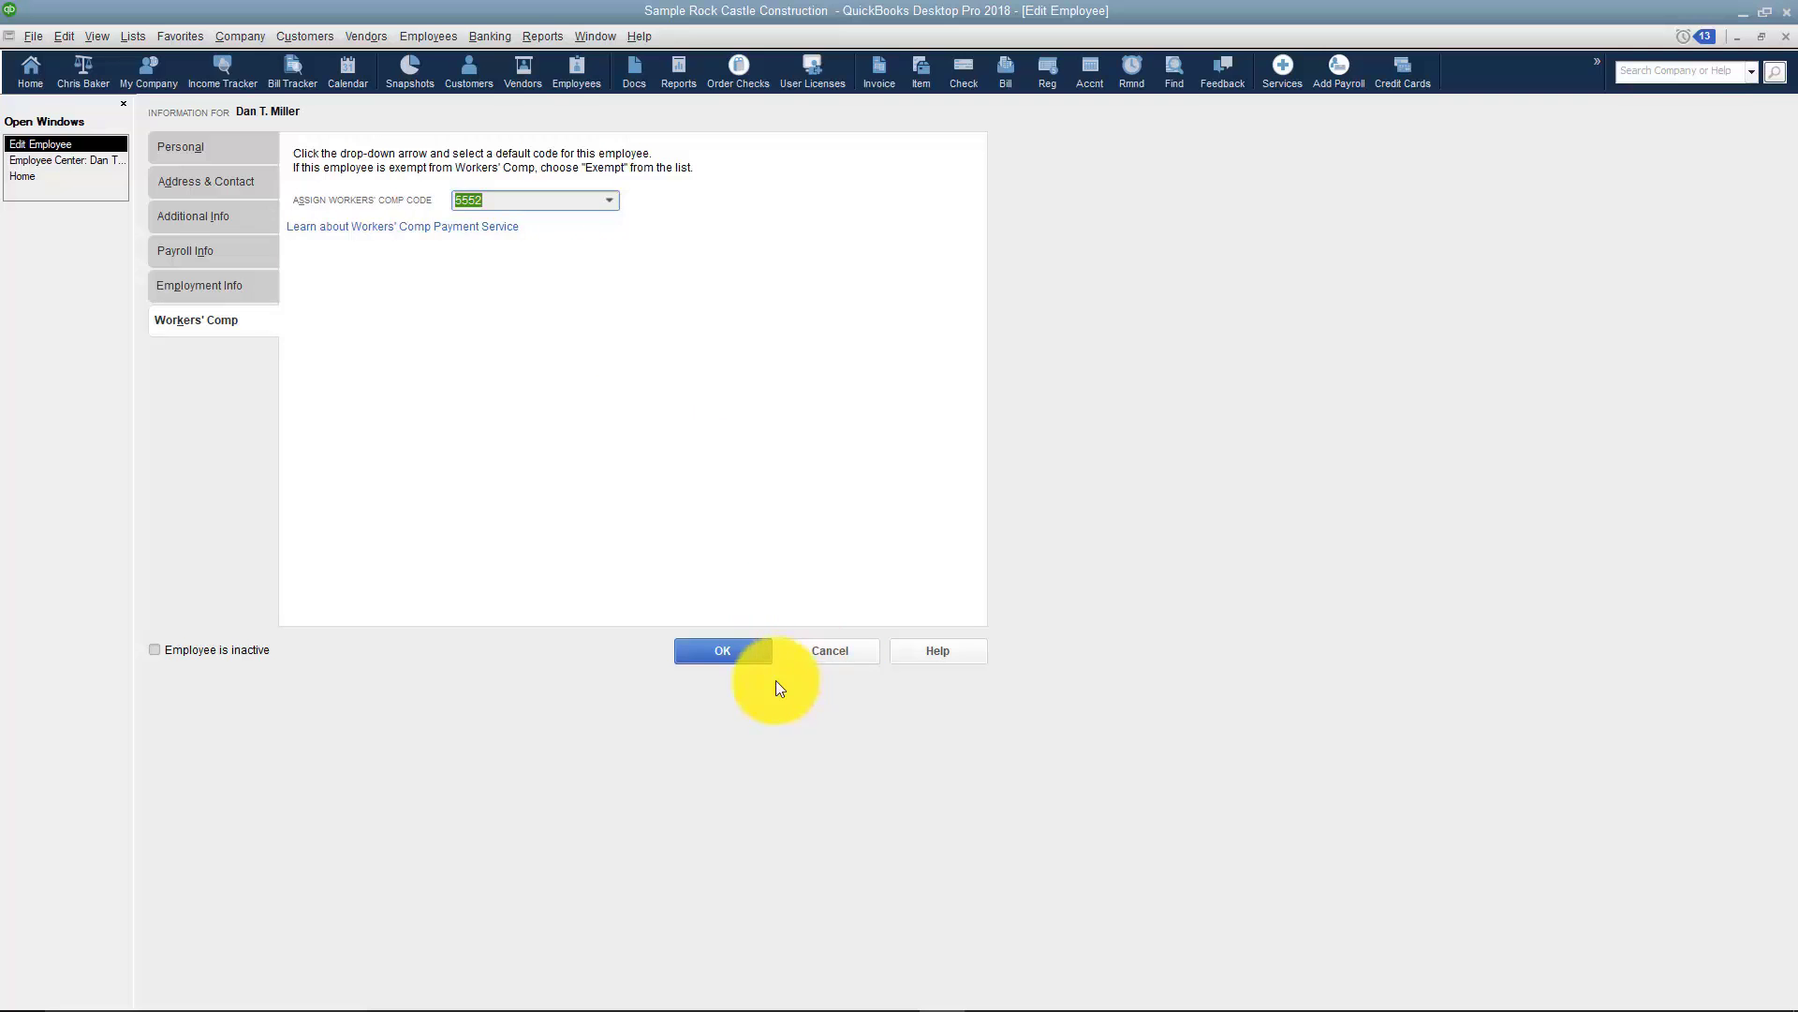
Save the employee record with OK, then preview and cancel a blank New Employee form
{"action": "left_click", "coordinate": [733, 660]}
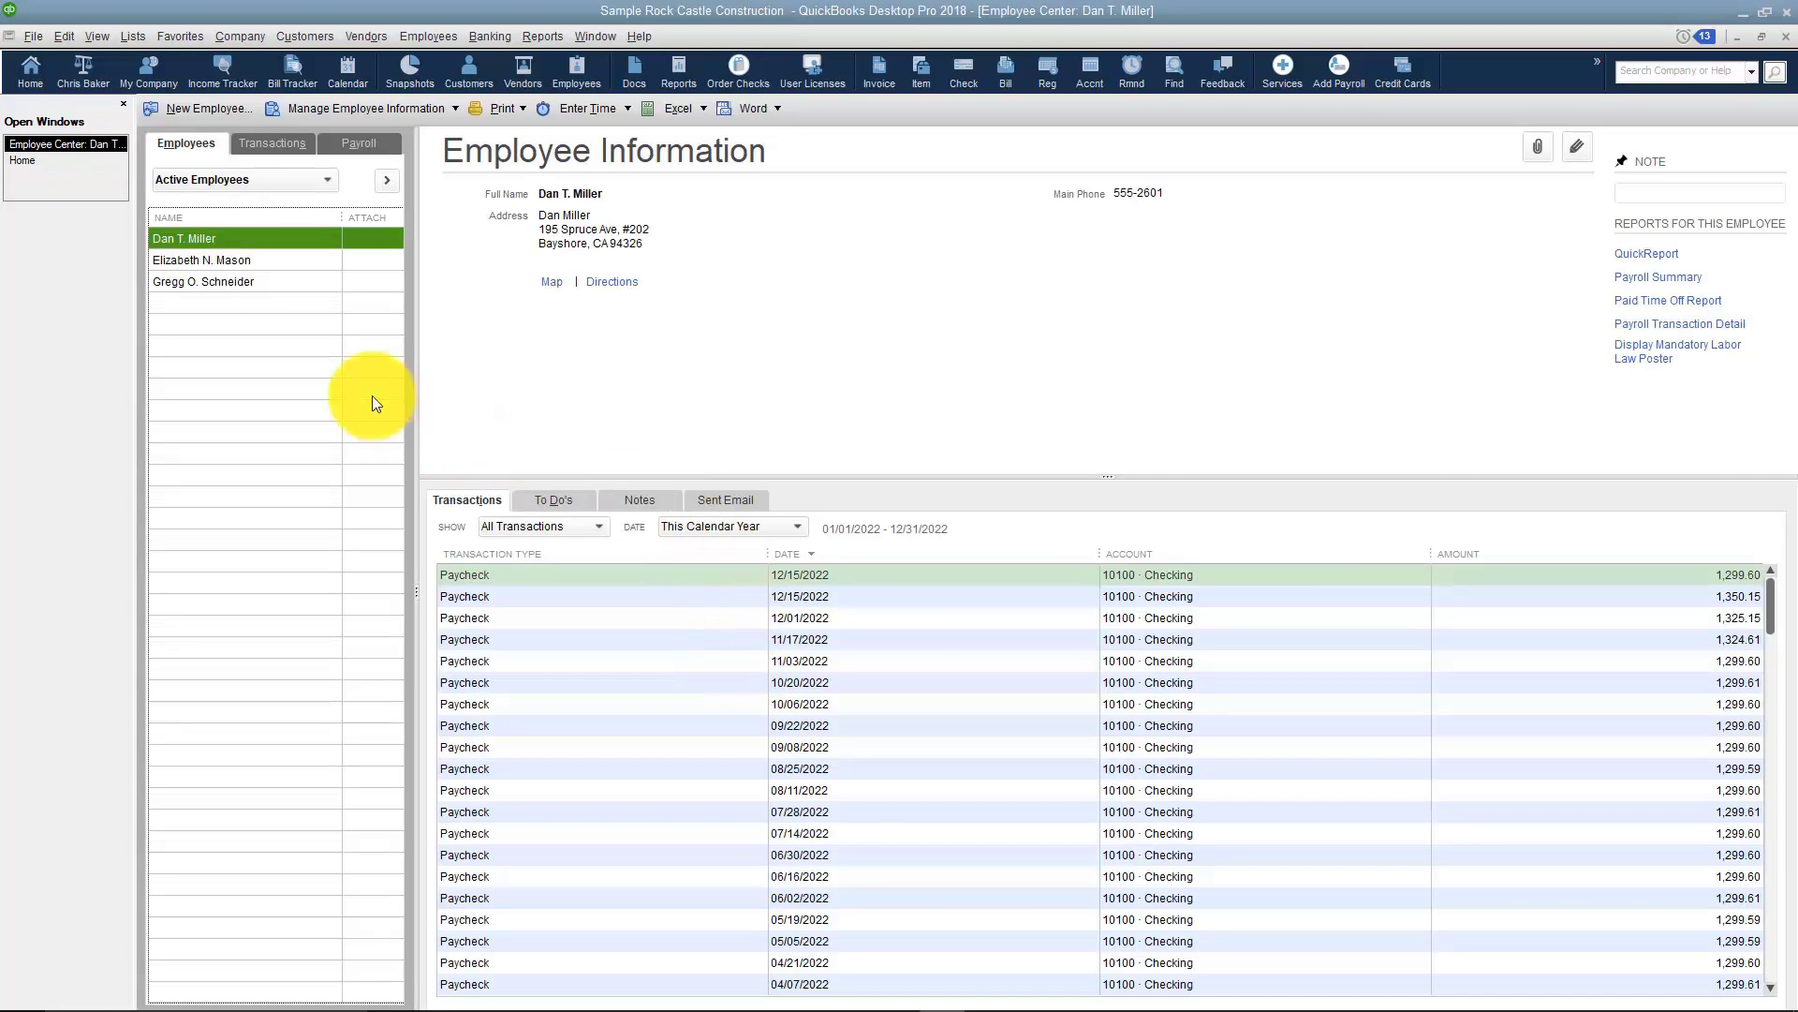
{"action": "left_click", "coordinate": [234, 113]}
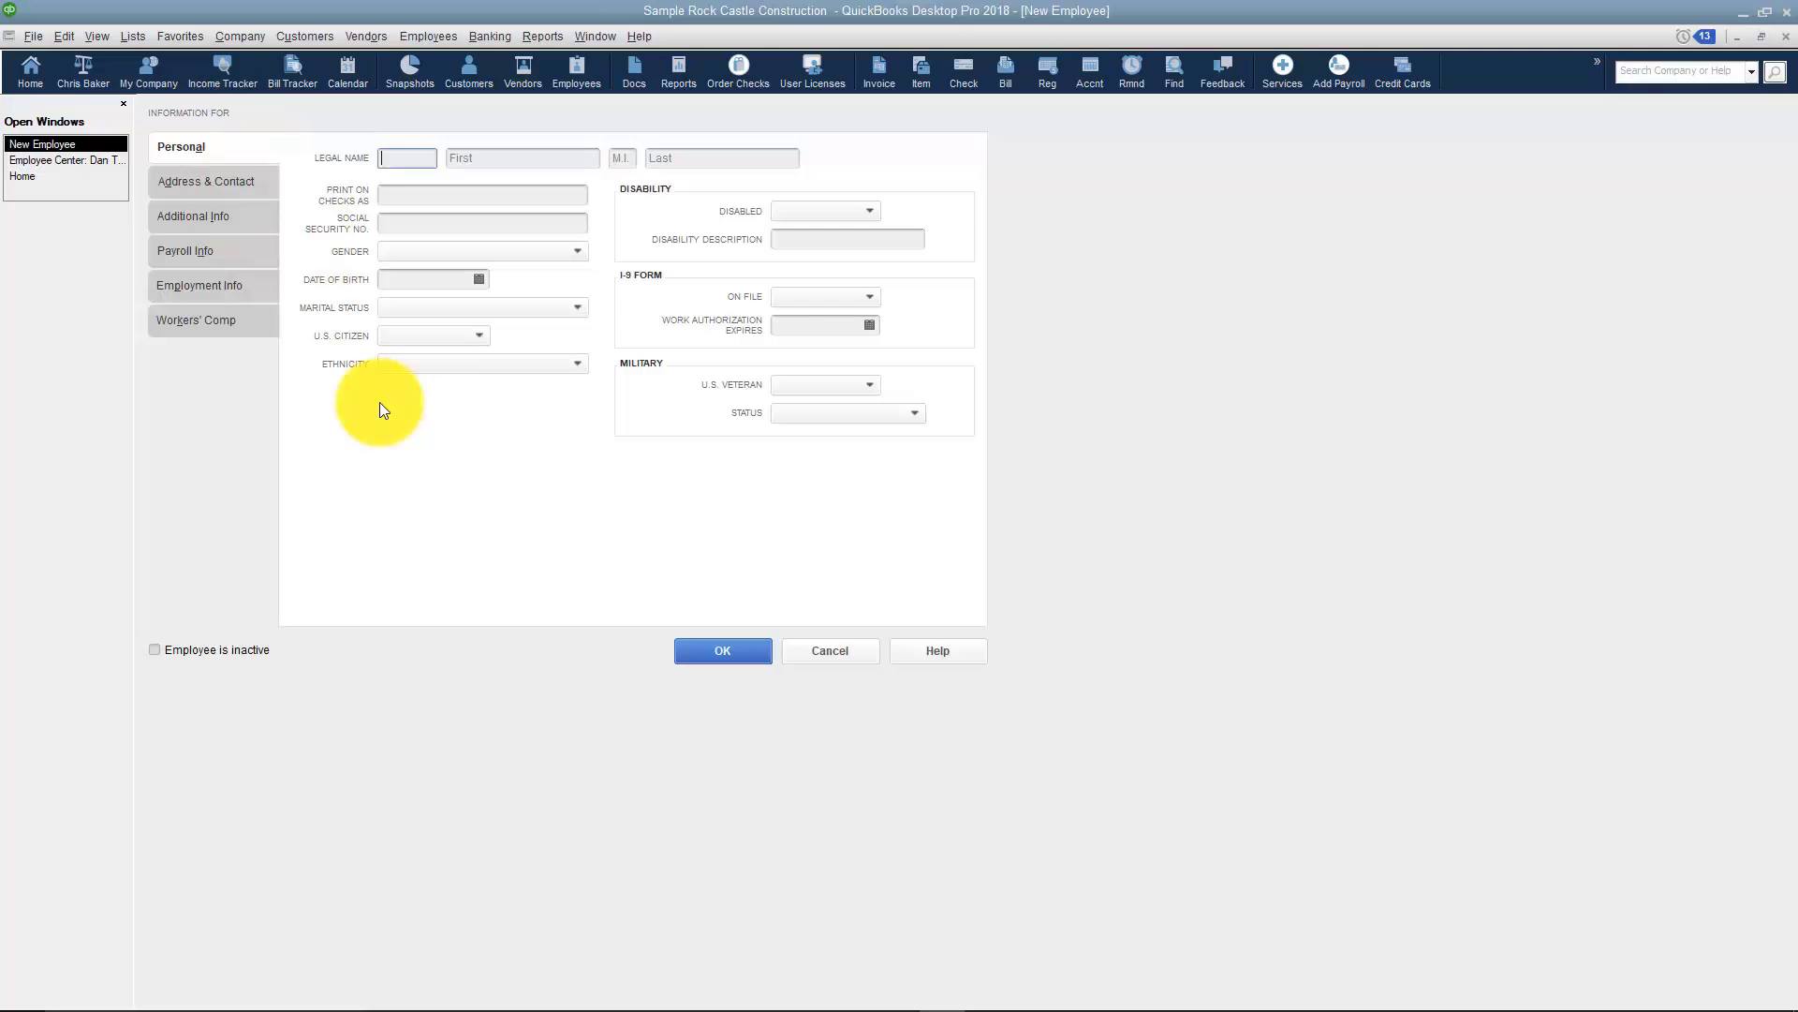
{"action": "left_click", "coordinate": [805, 650]}
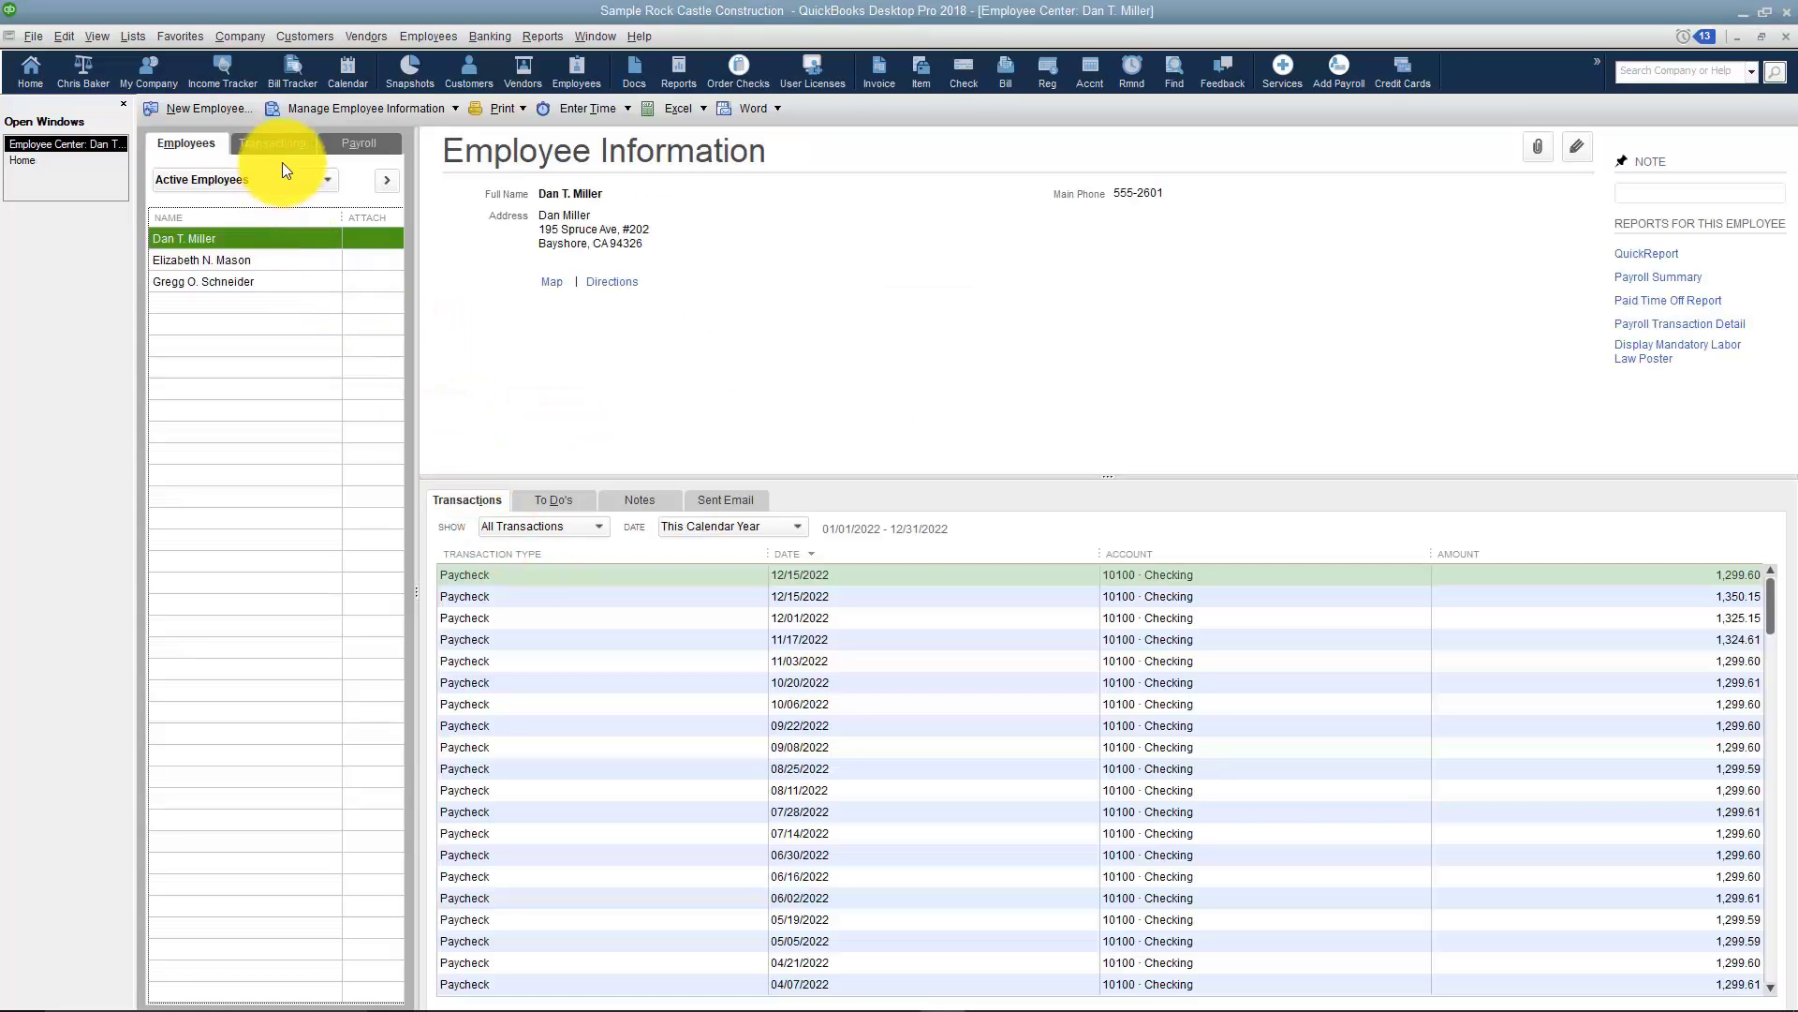
Browse Paychecks and Liability Checks transactions and date ranges, then switch to the Payroll Center
{"action": "left_click", "coordinate": [277, 144]}
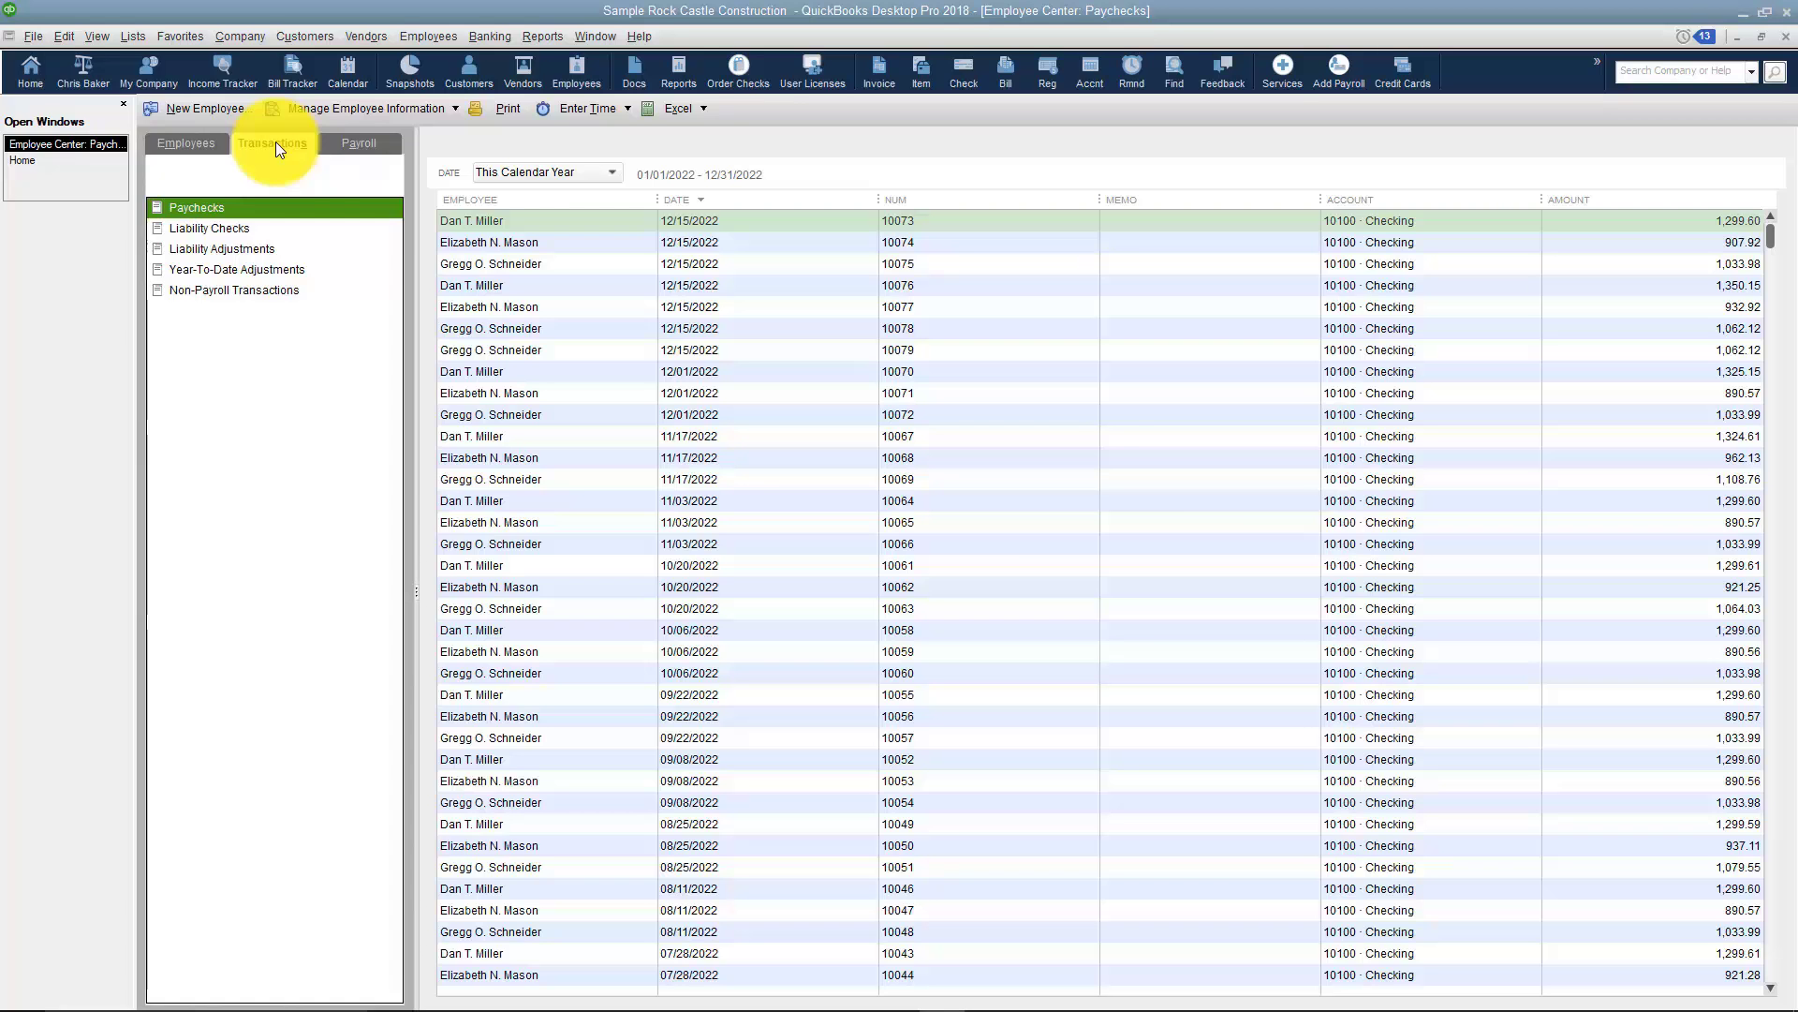
{"action": "left_click", "coordinate": [210, 228]}
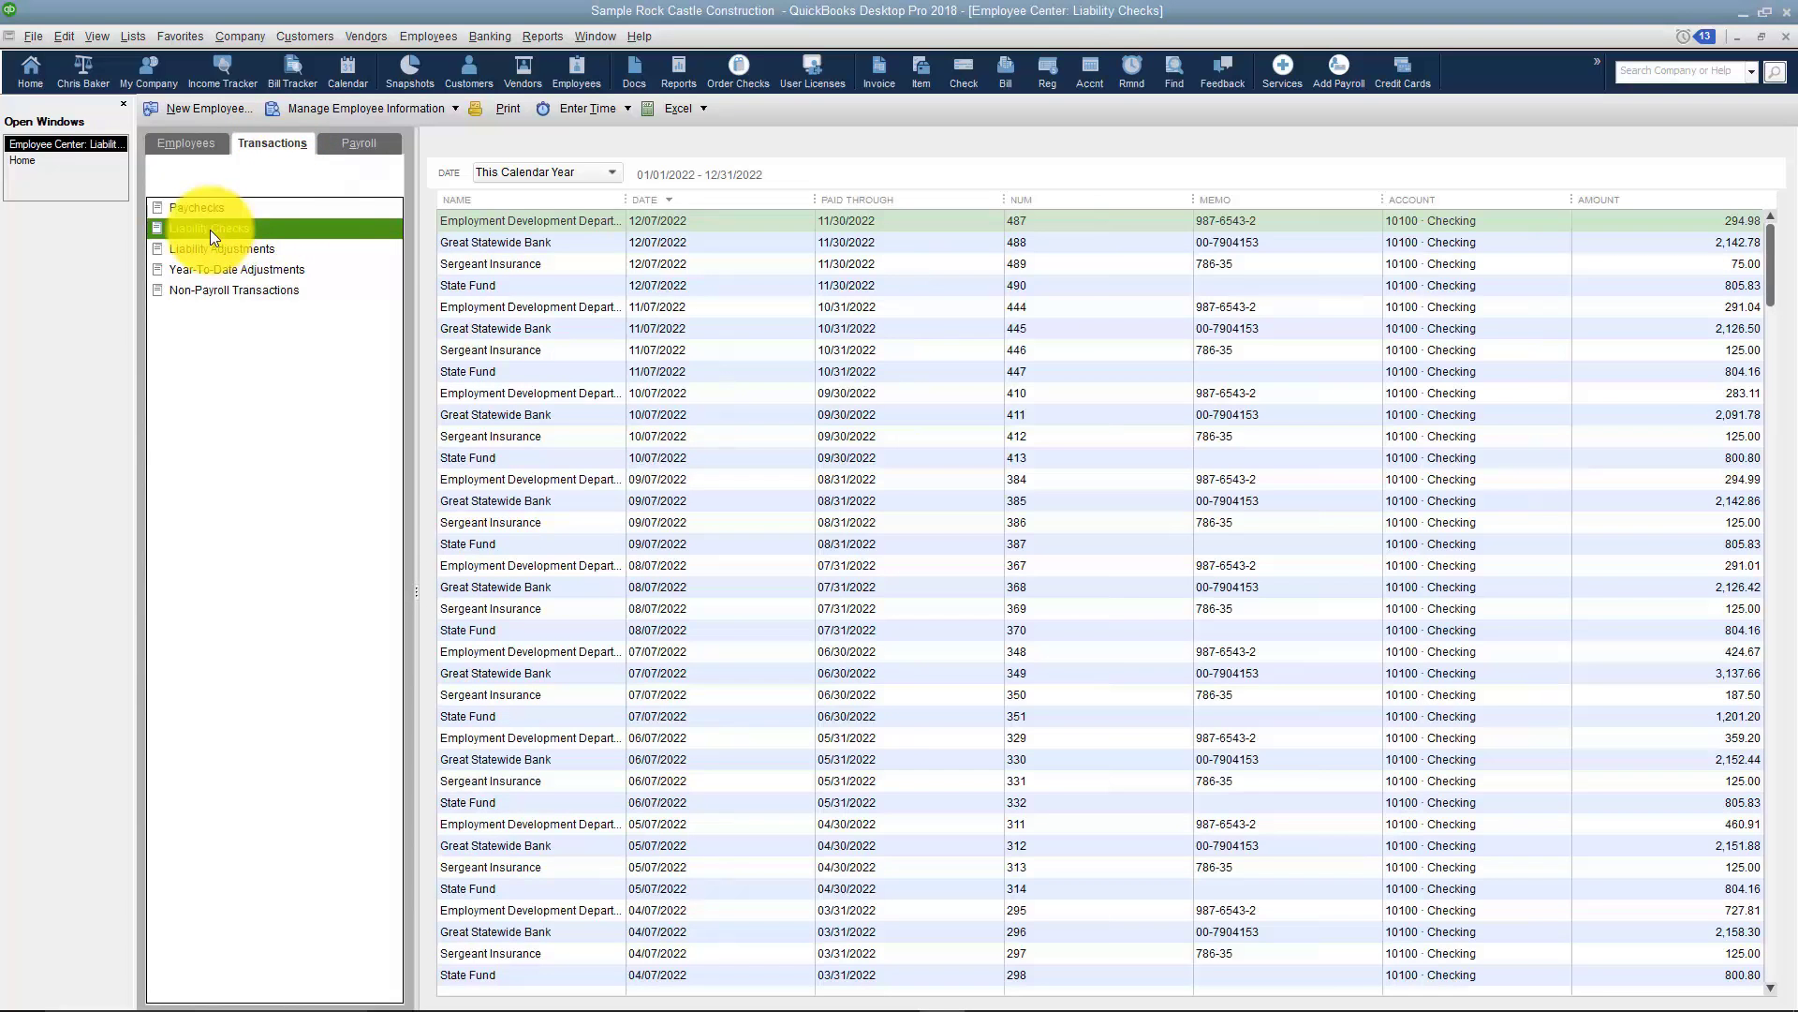
{"action": "left_click", "coordinate": [614, 176]}
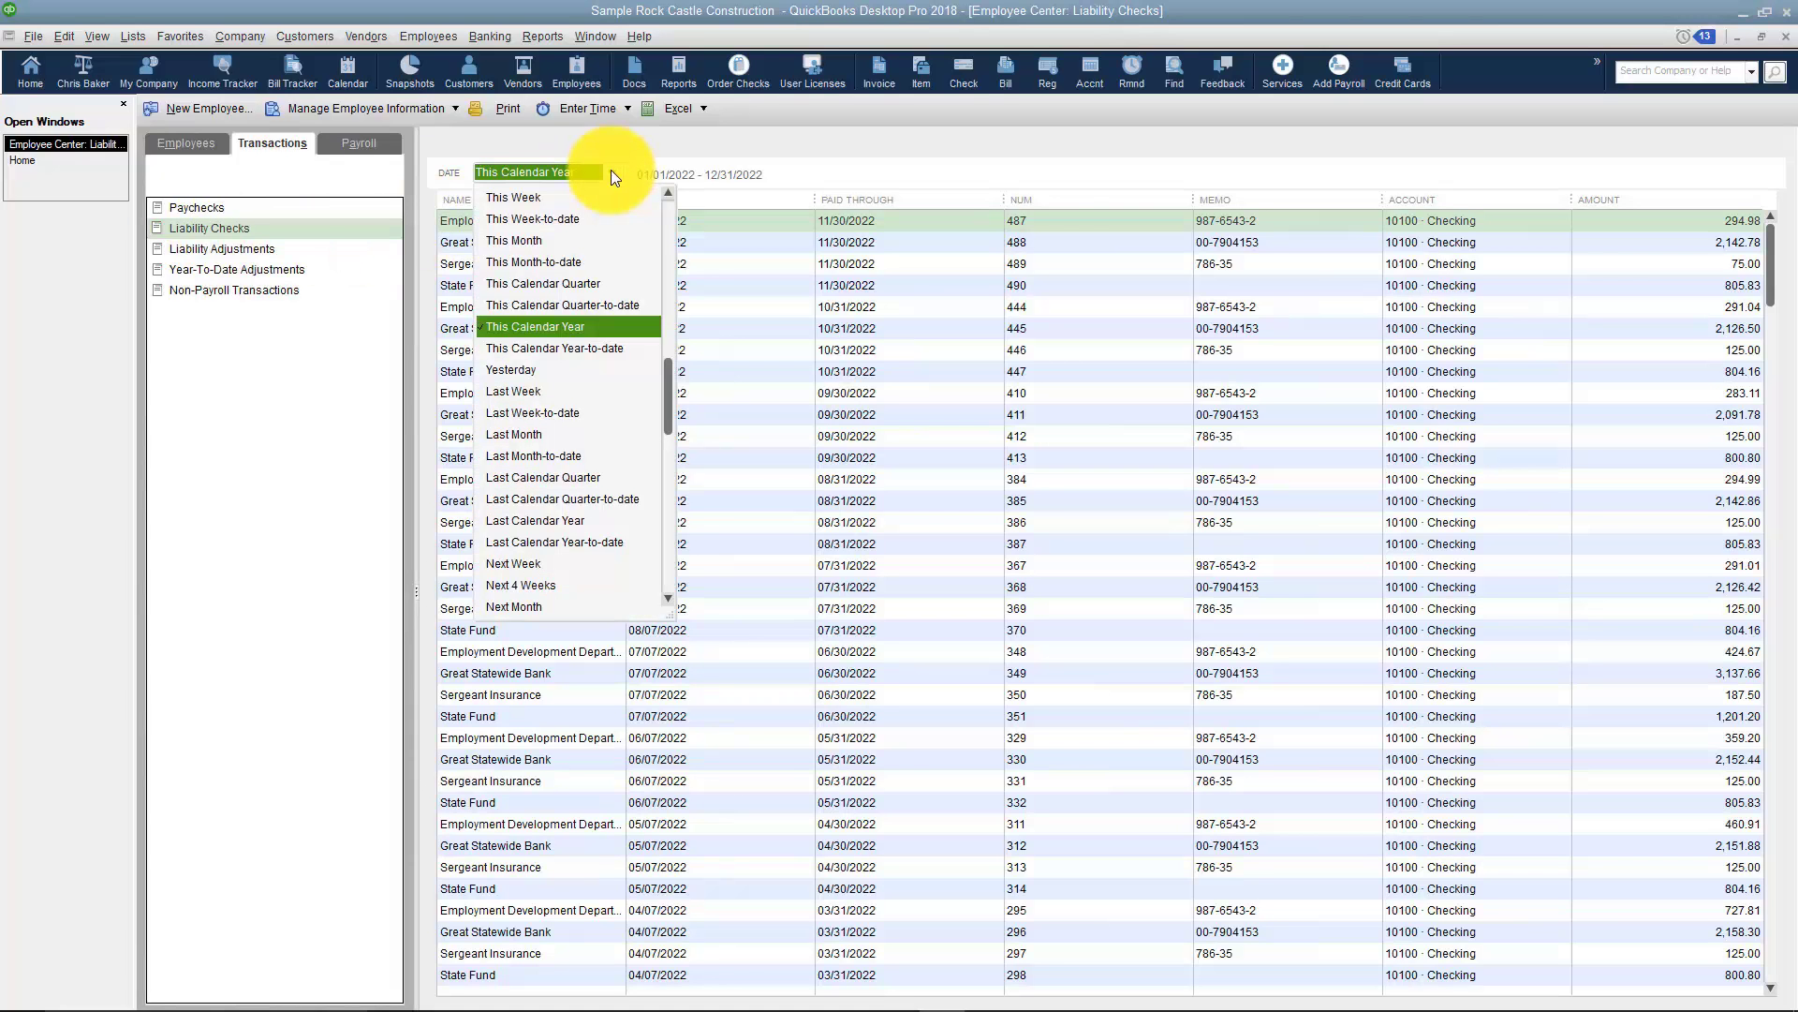
{"action": "left_click", "coordinate": [357, 142]}
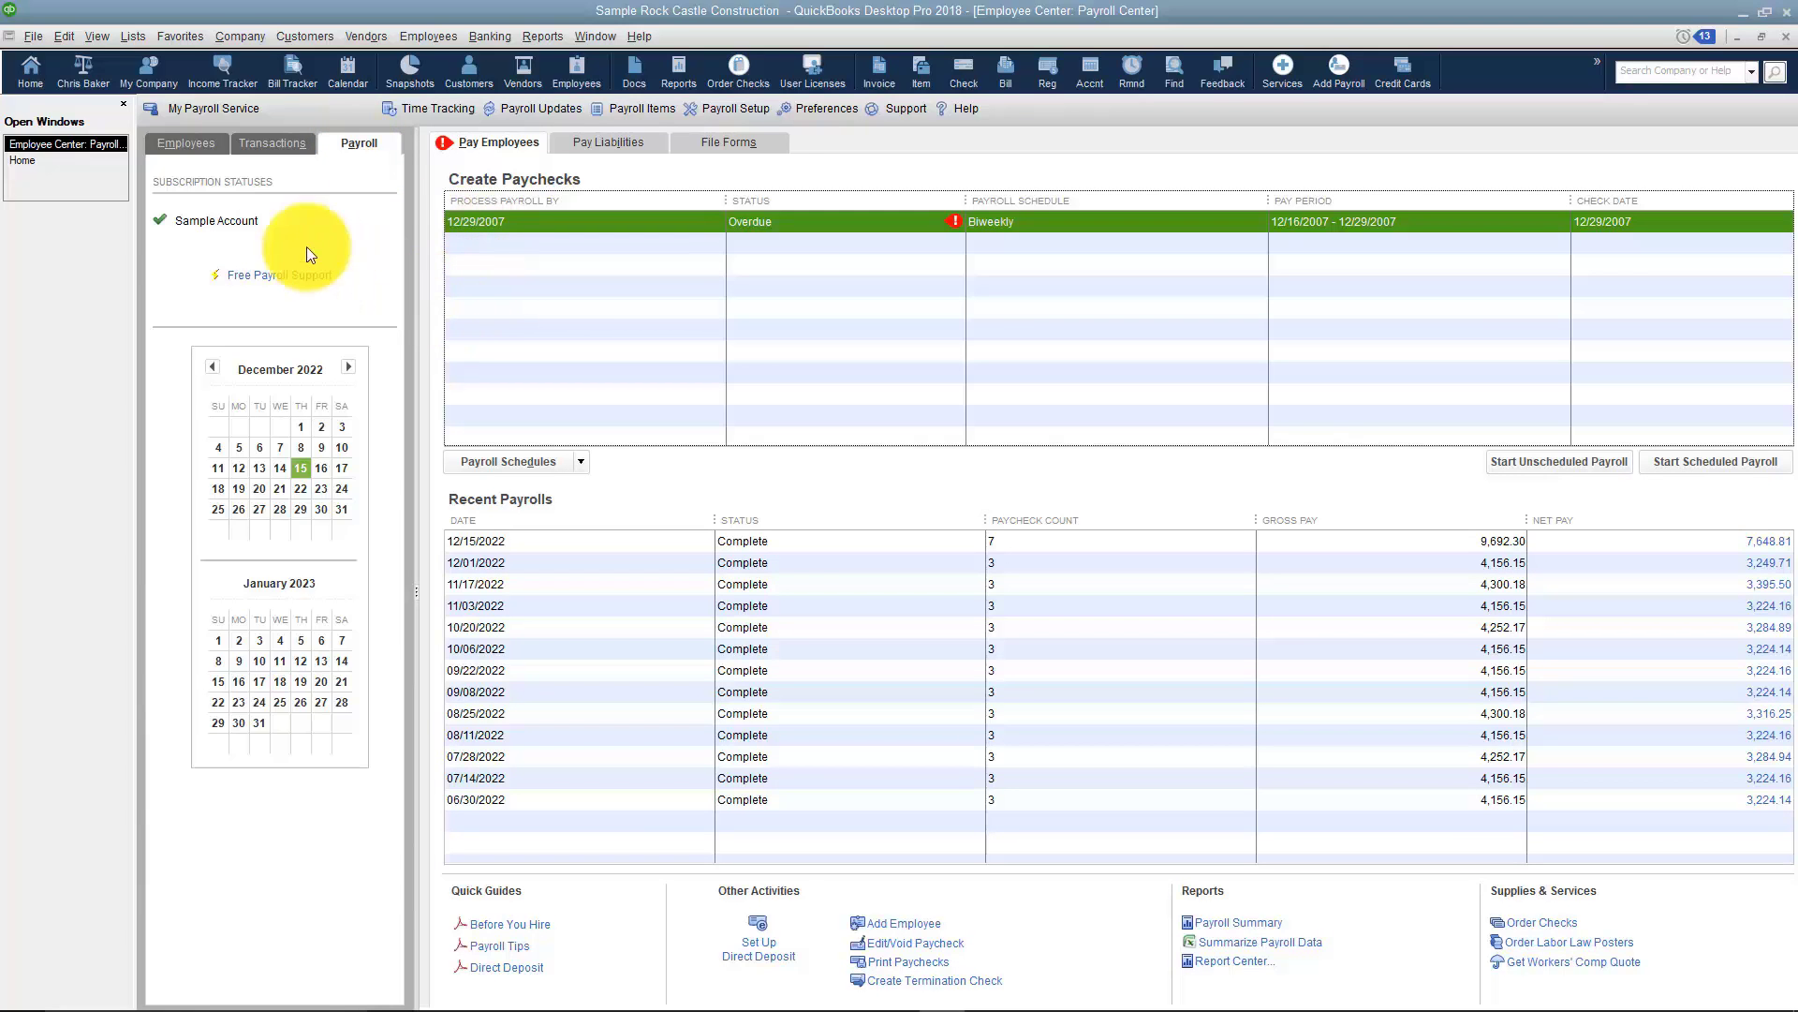
{"action": "left_click", "coordinate": [195, 144]}
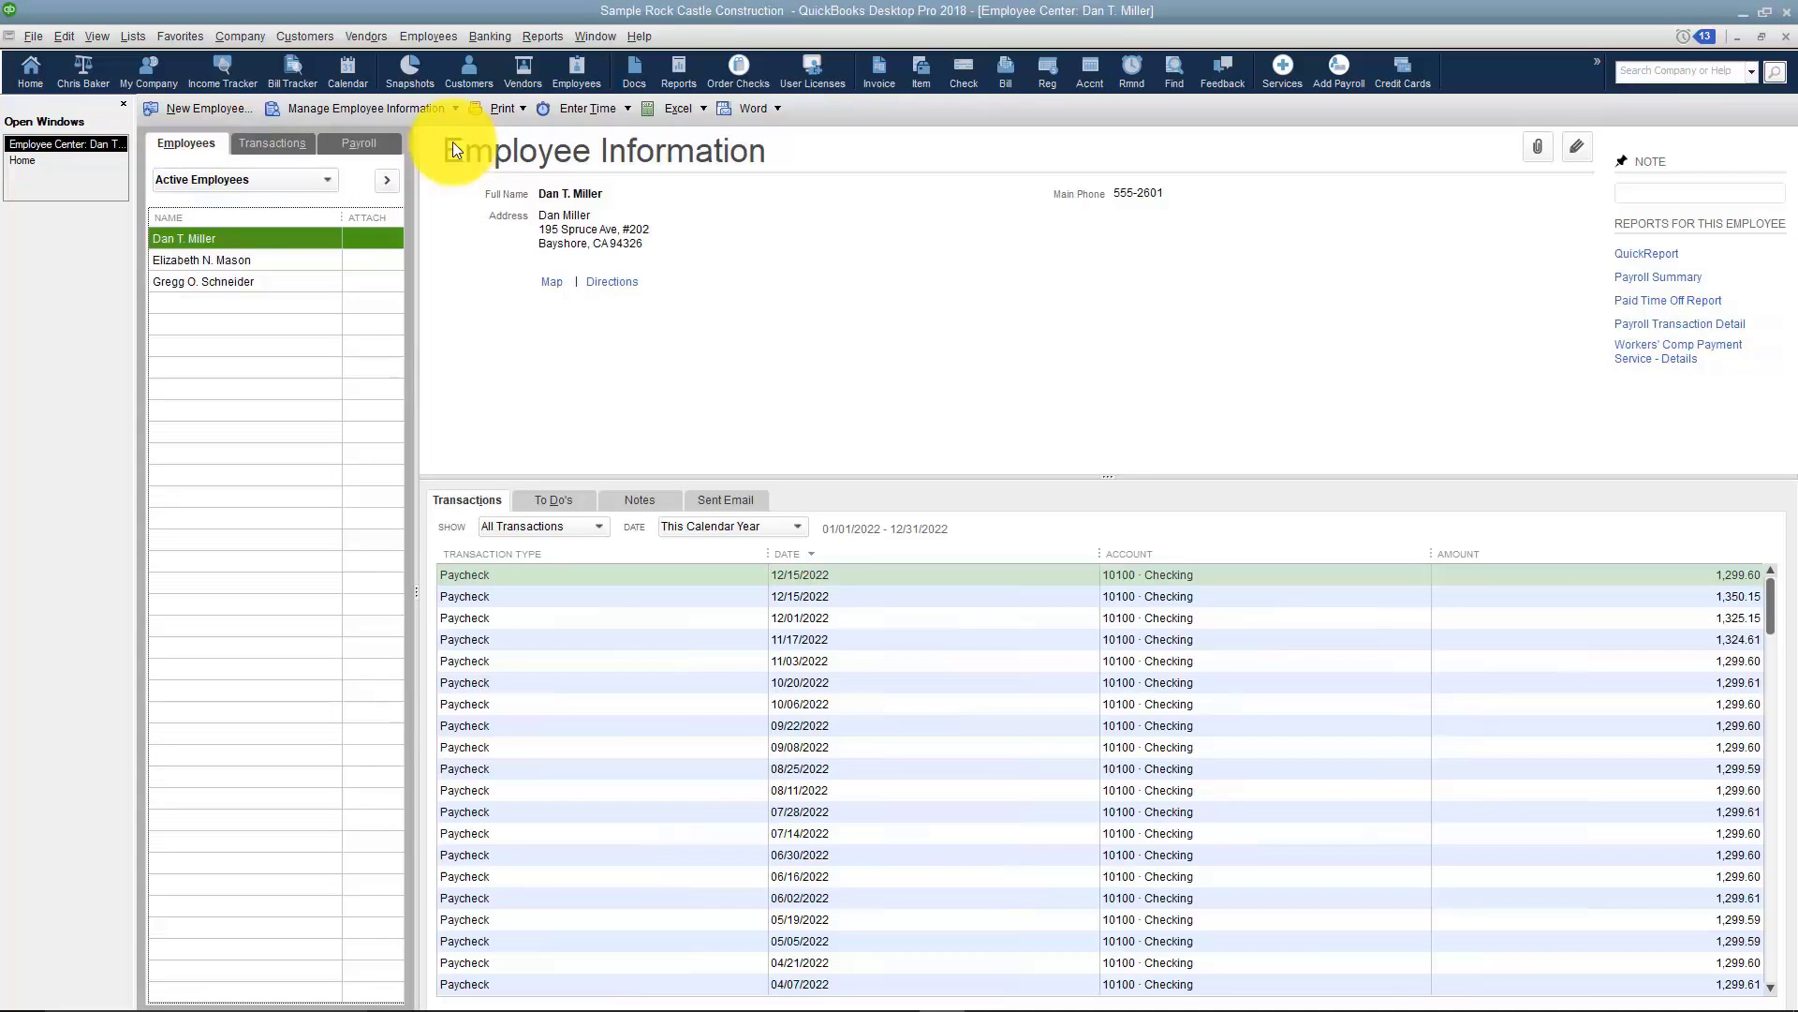
{"action": "left_click", "coordinate": [455, 108]}
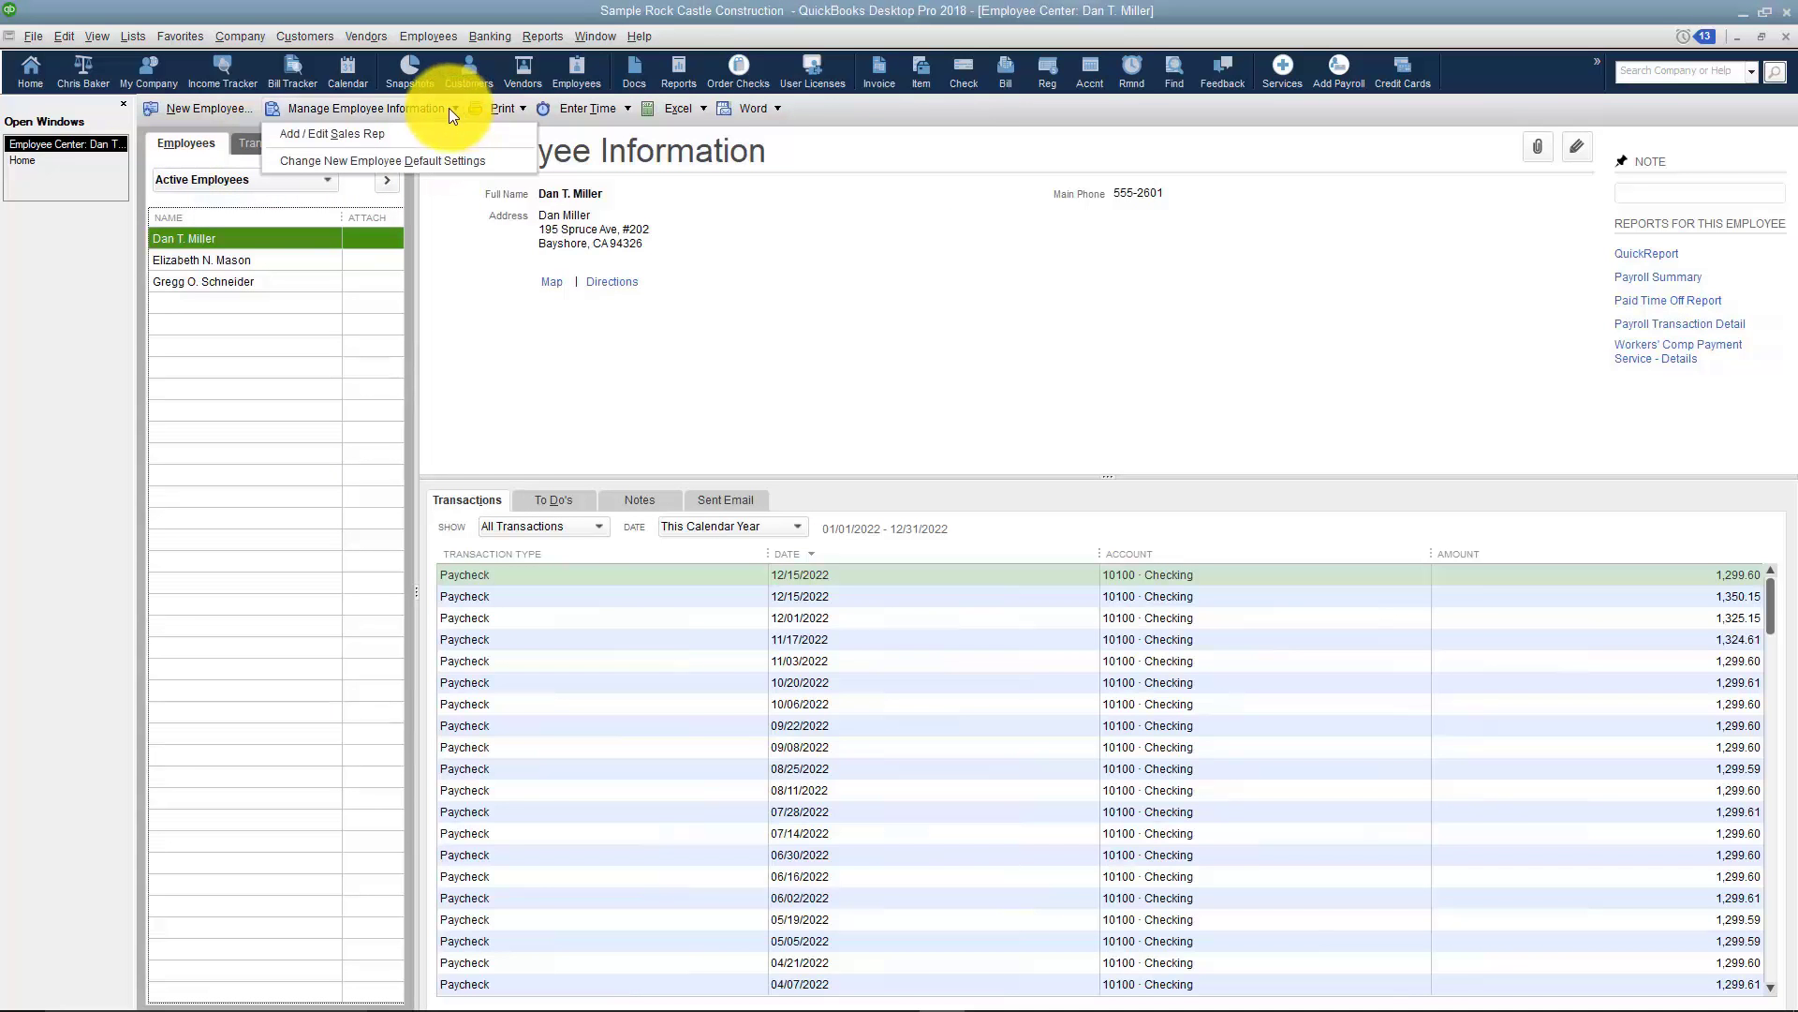
{"action": "left_click", "coordinate": [522, 109]}
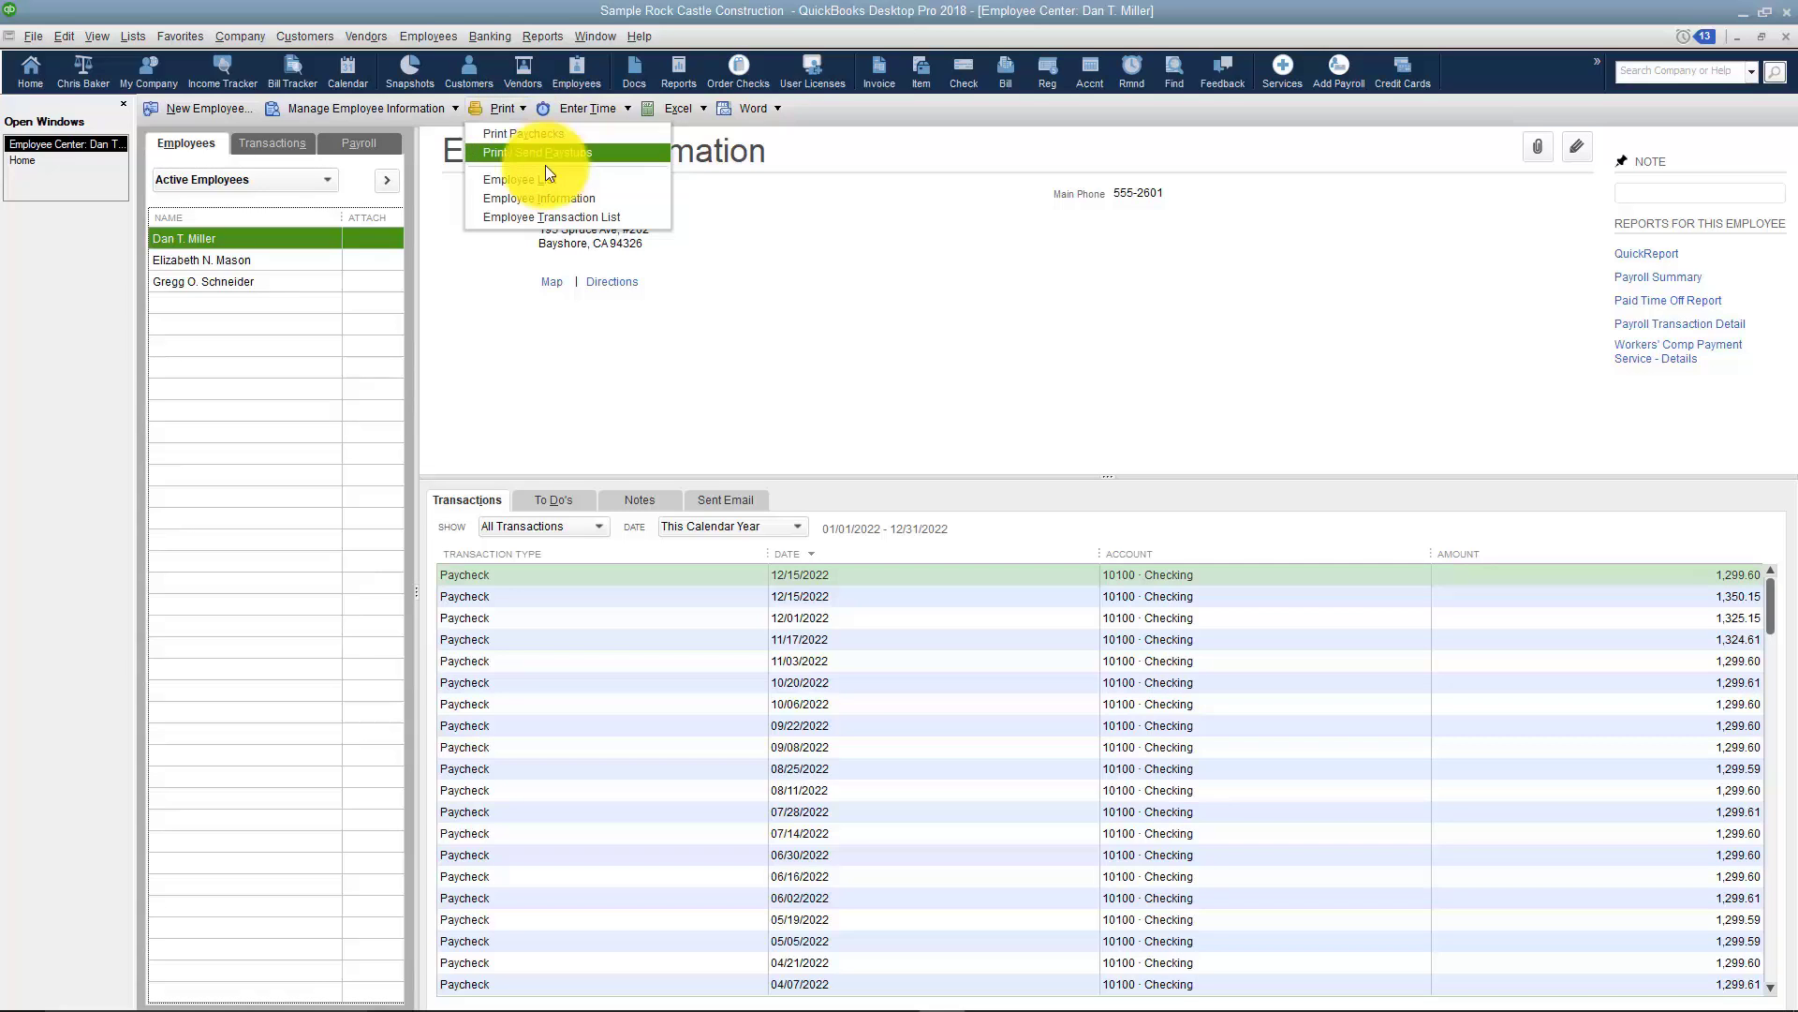
Look through the Enter Time, Excel export and Word letter dropdown menus
{"action": "left_click", "coordinate": [626, 108]}
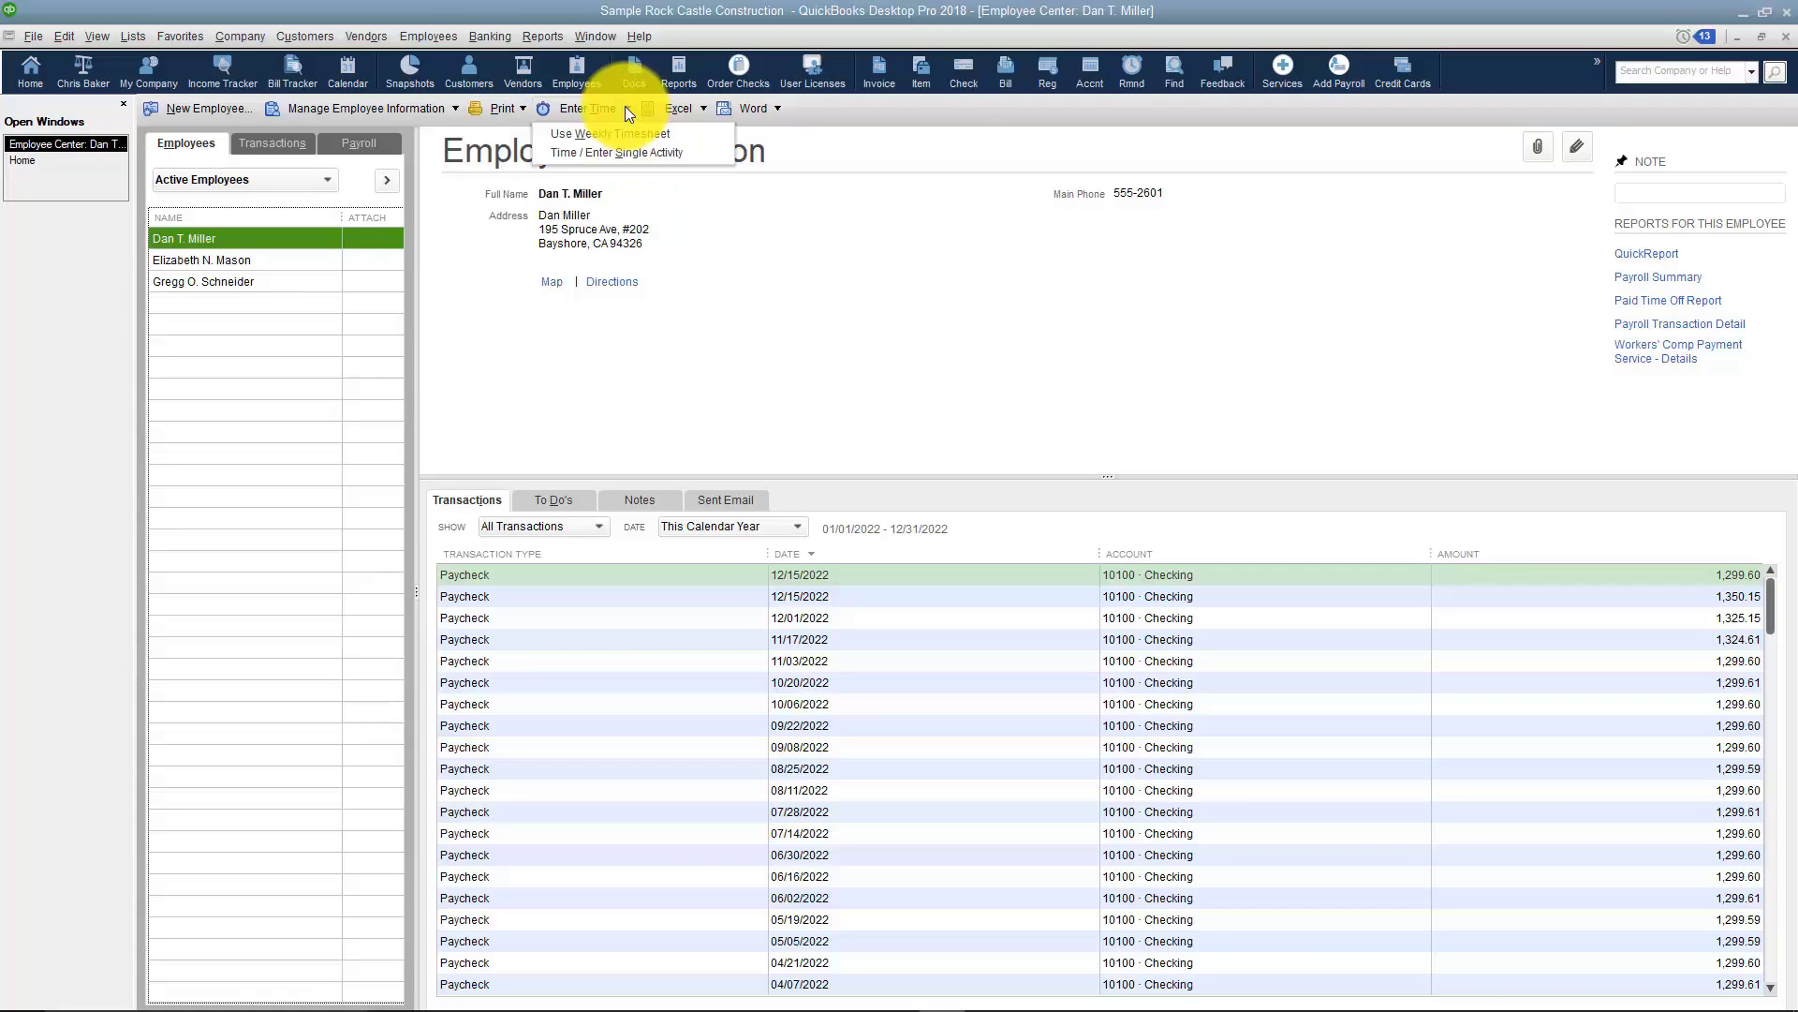
{"action": "left_click", "coordinate": [594, 152]}
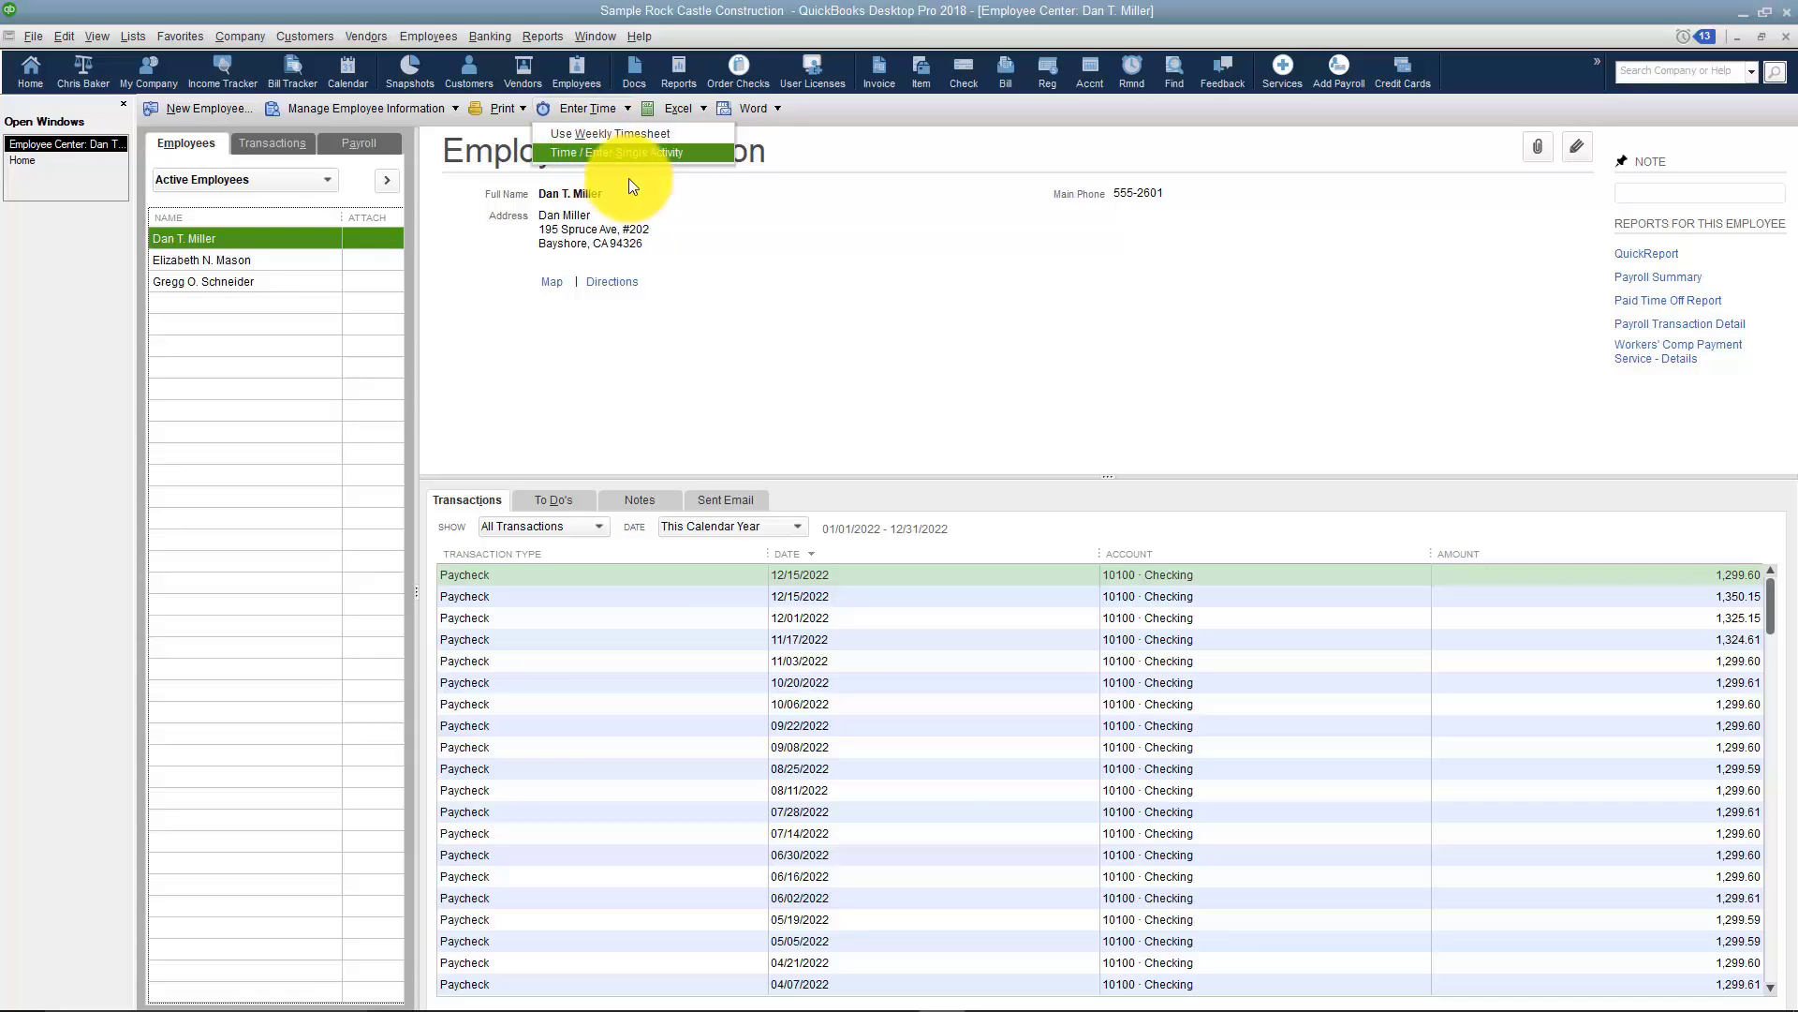
{"action": "left_click", "coordinate": [704, 111]}
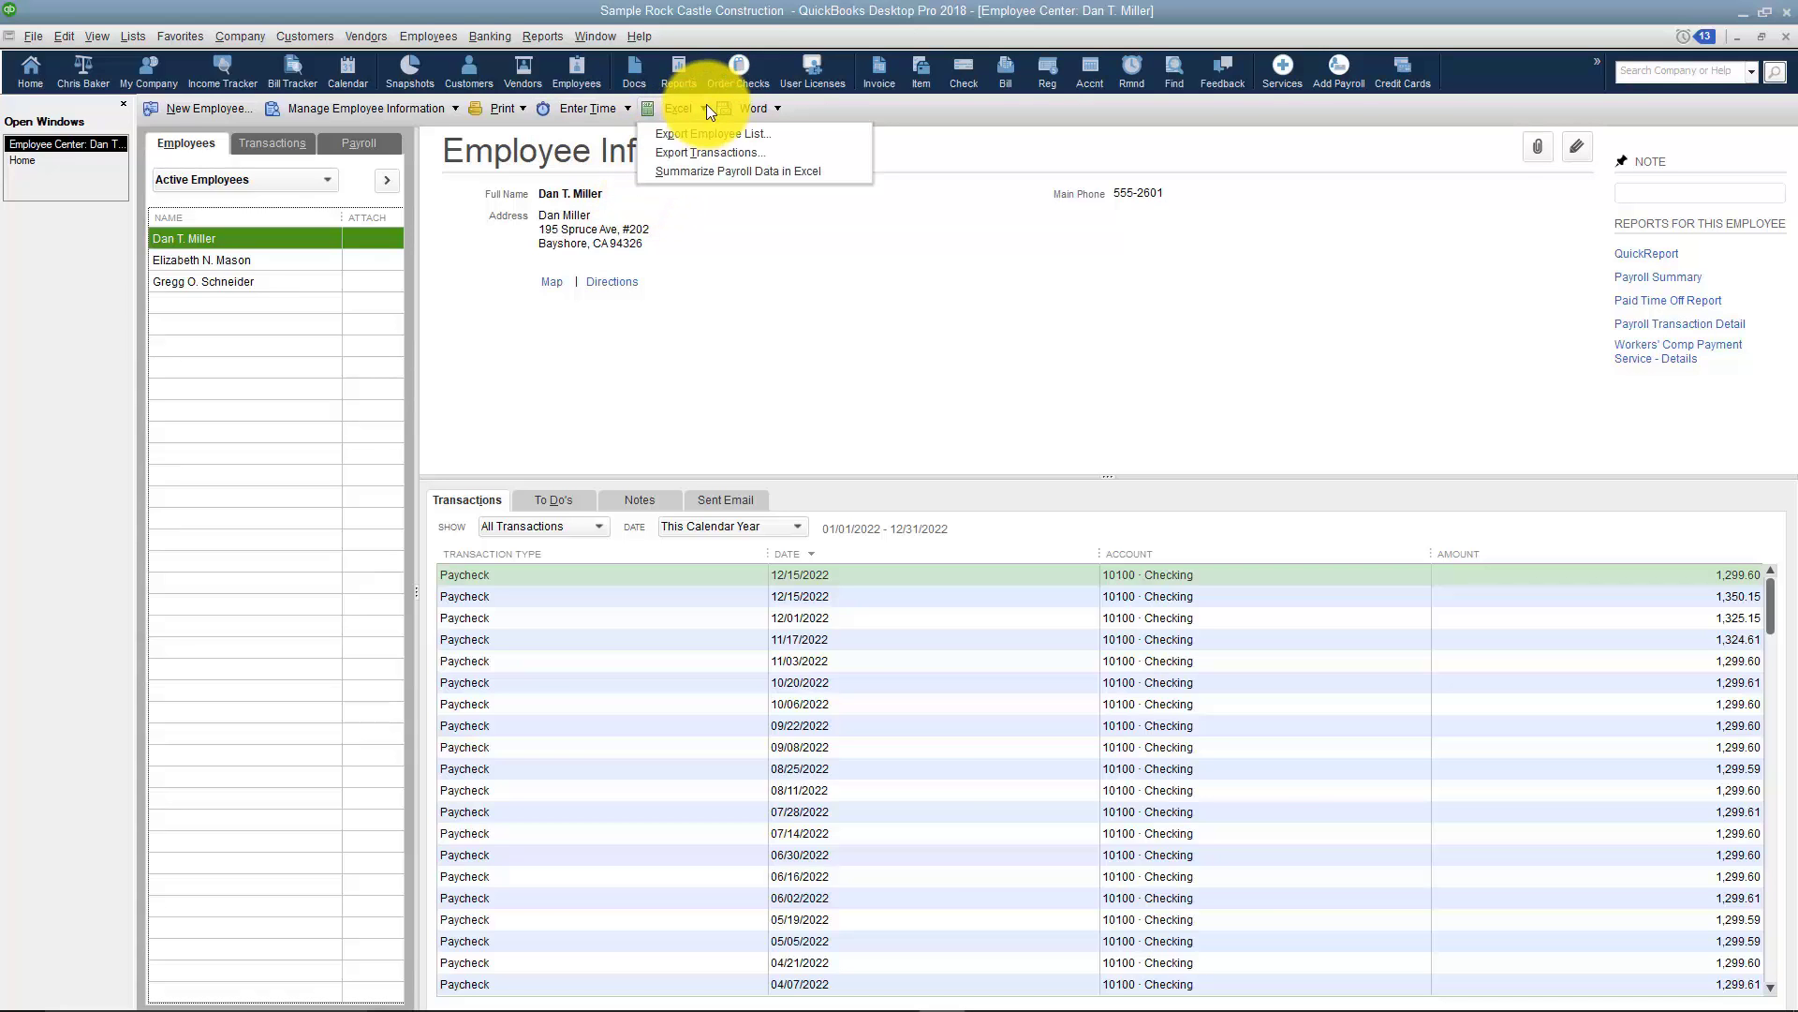
{"action": "left_click", "coordinate": [773, 108]}
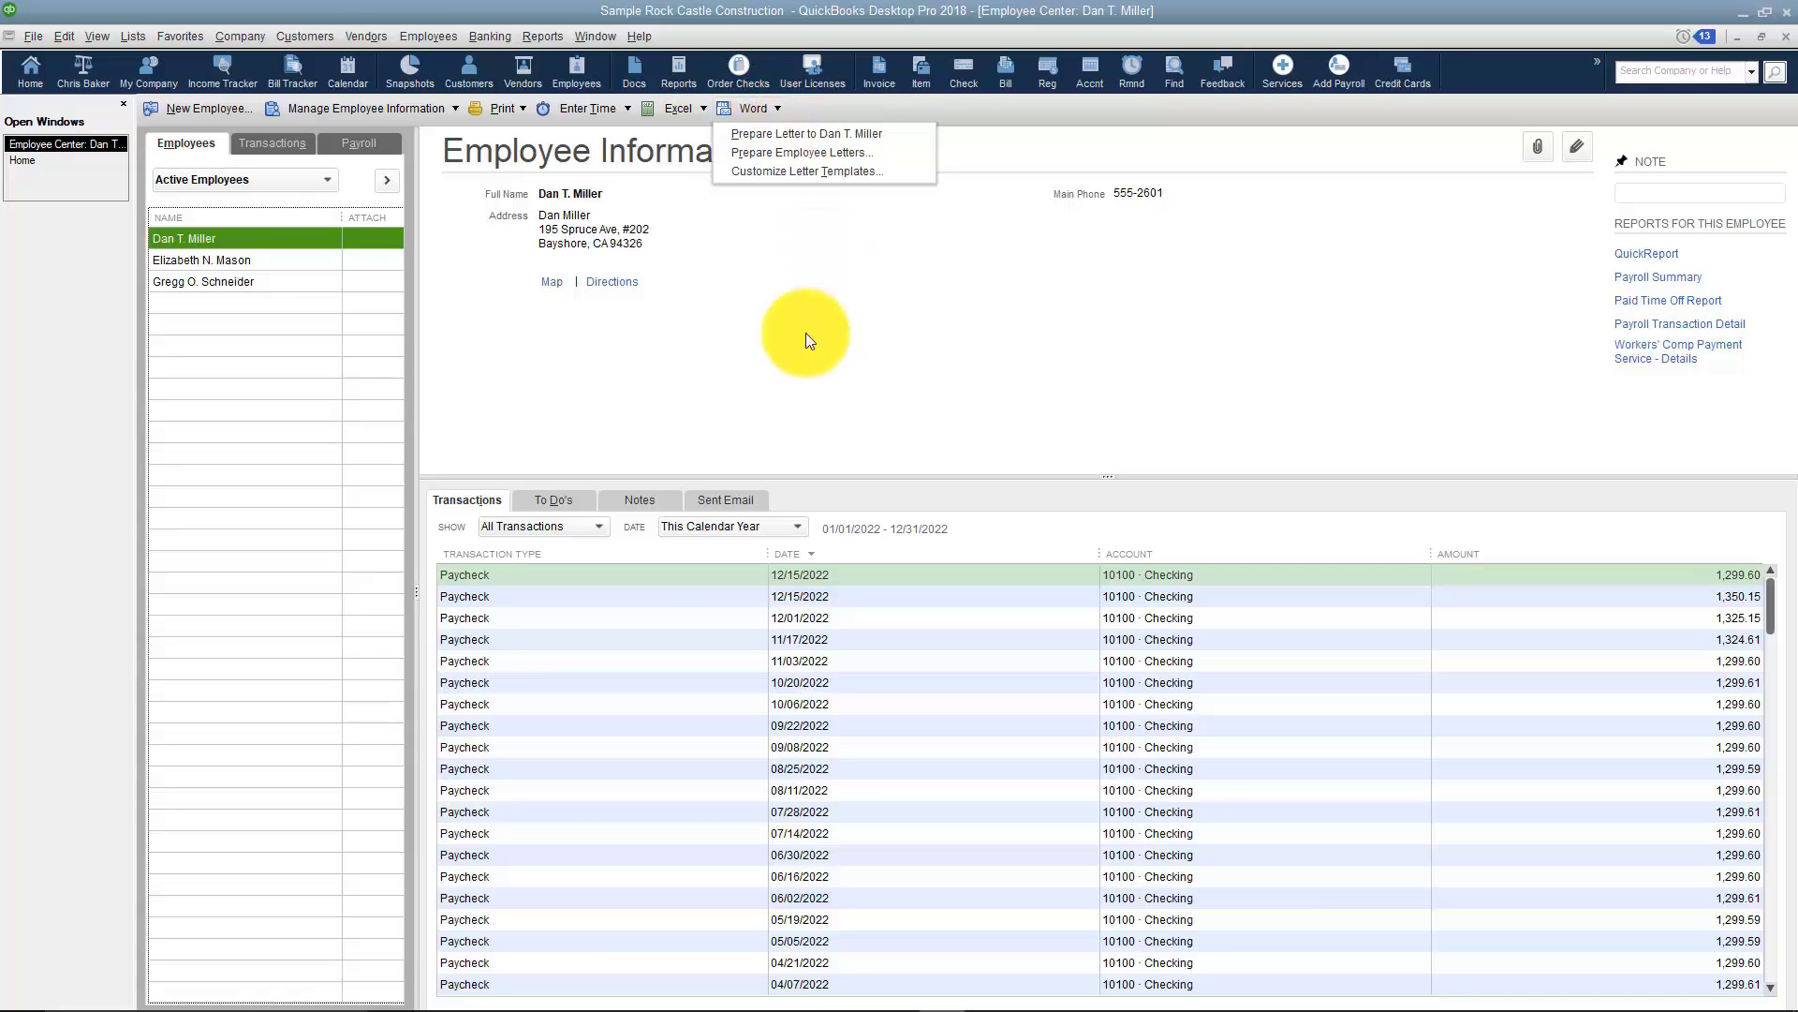
{"action": "left_click", "coordinate": [811, 324]}
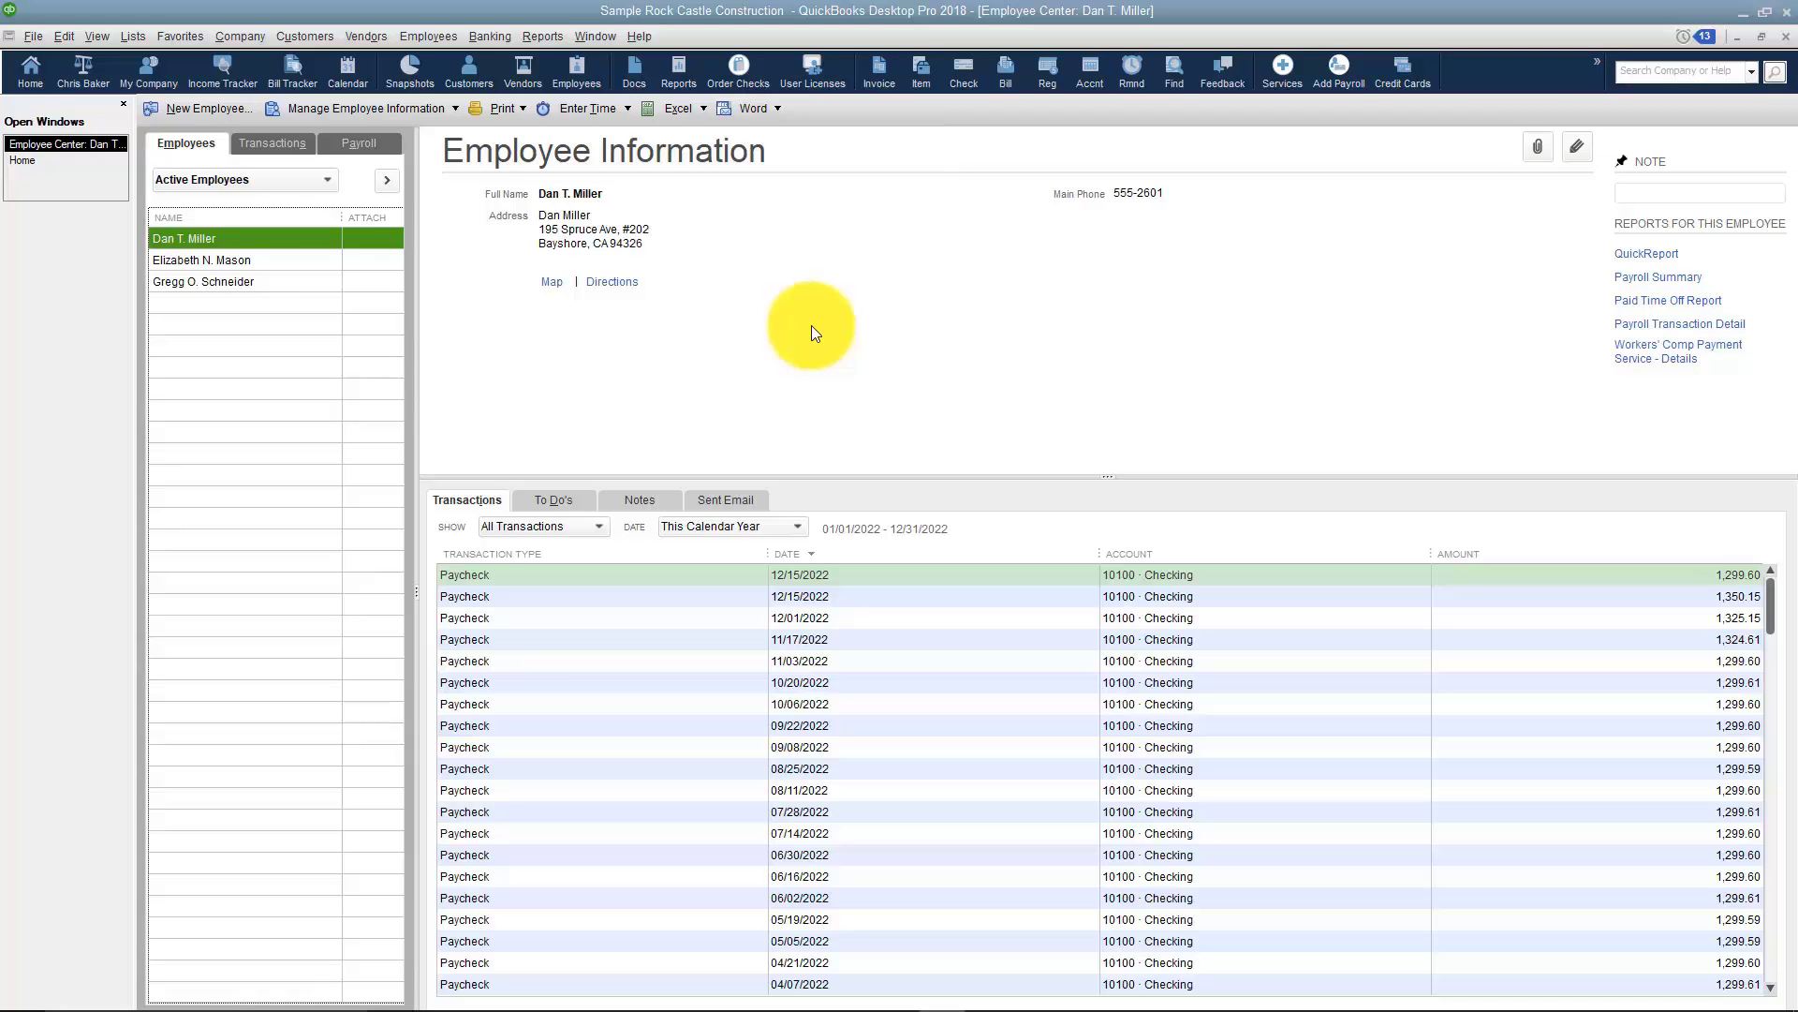
Close the Employee Center window to return to the Home page
{"action": "left_click", "coordinate": [1787, 36]}
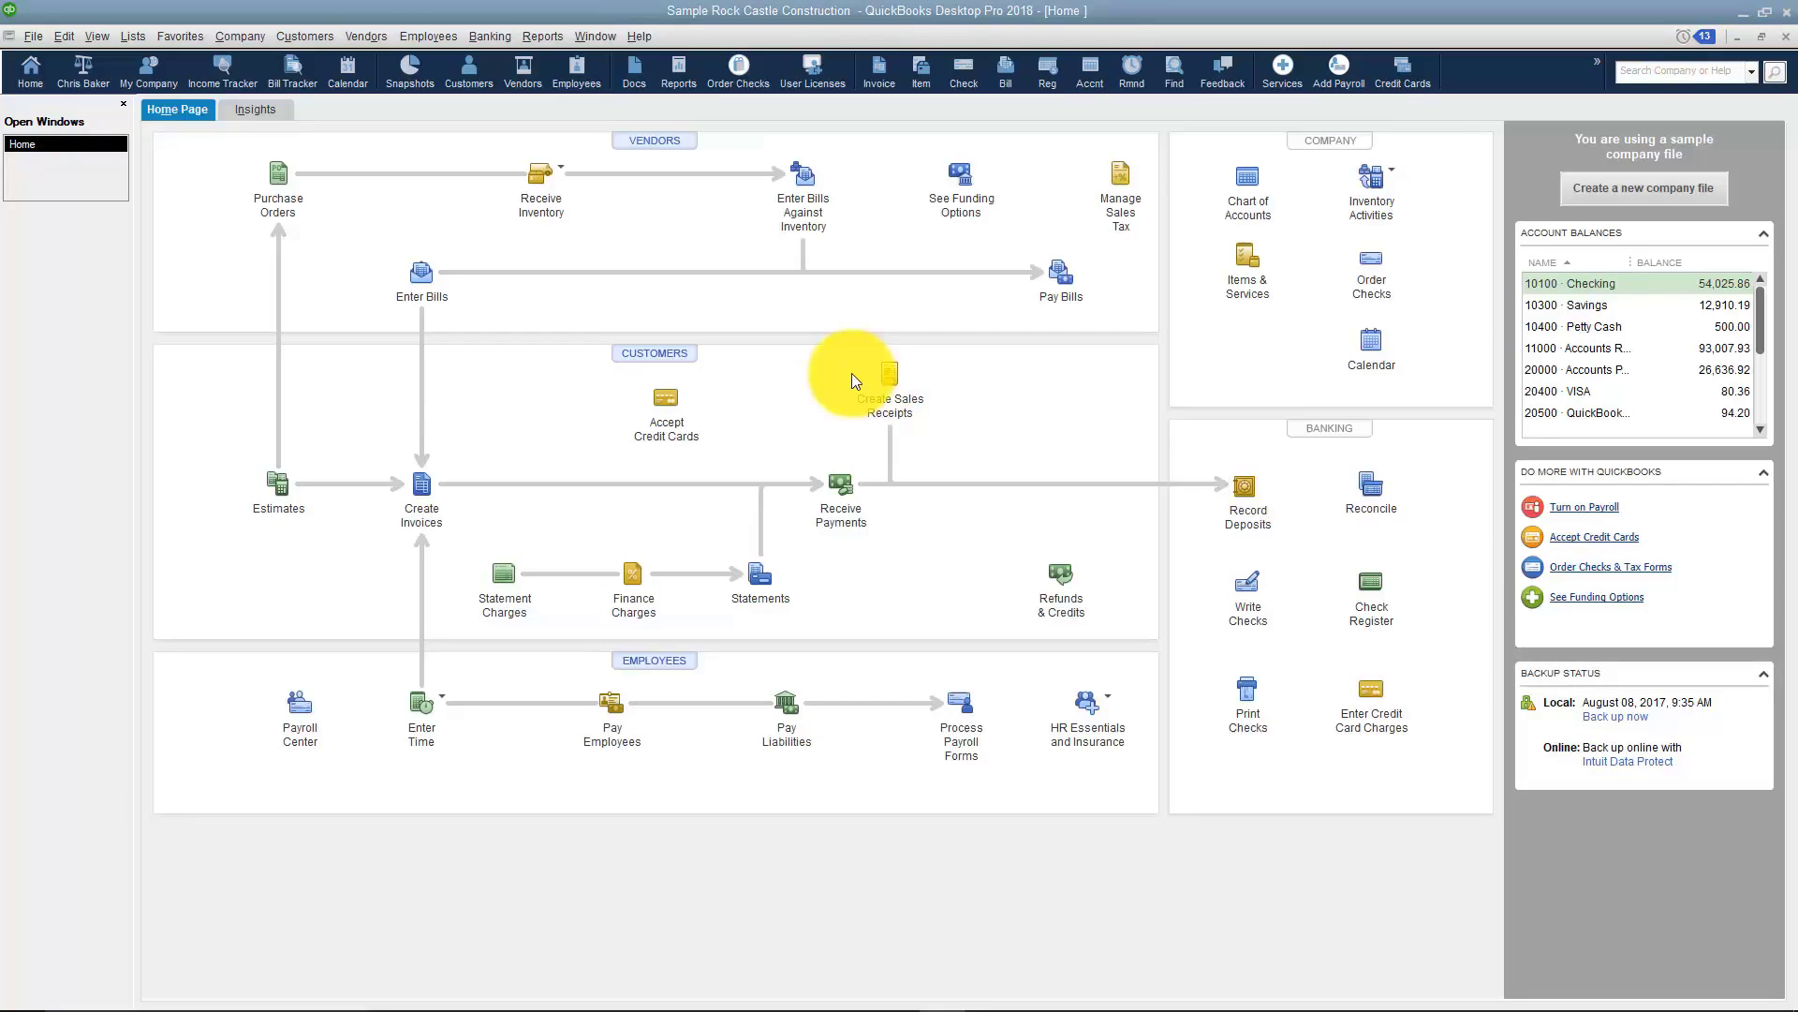